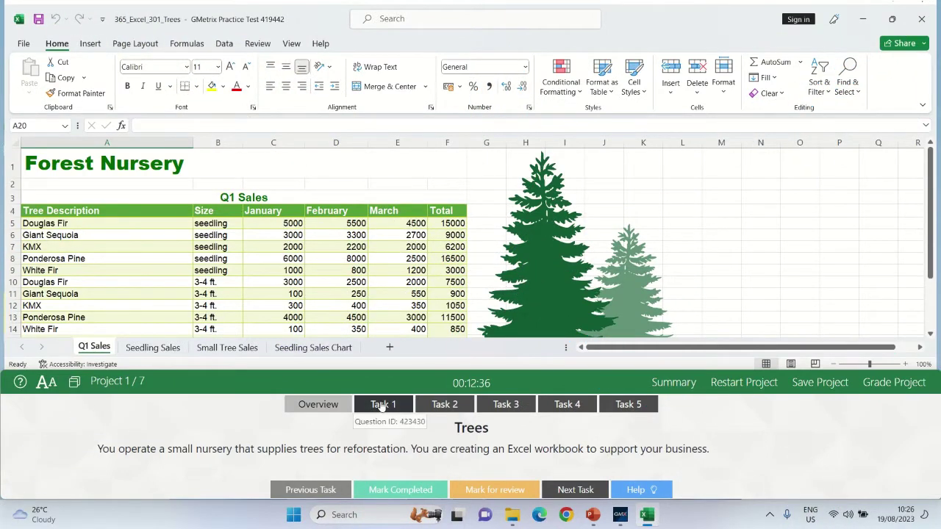
# Open Task 1, apply Style 5 to the chart on the Seedling Sales Chart worksheet, and mark the task completed.
pyautogui.click(382, 406)
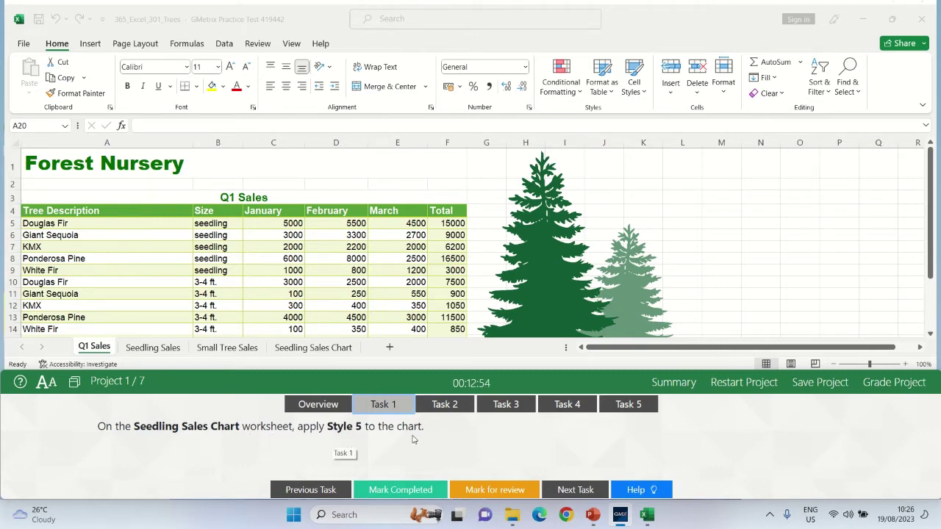
pyautogui.click(298, 350)
pyautogui.click(298, 351)
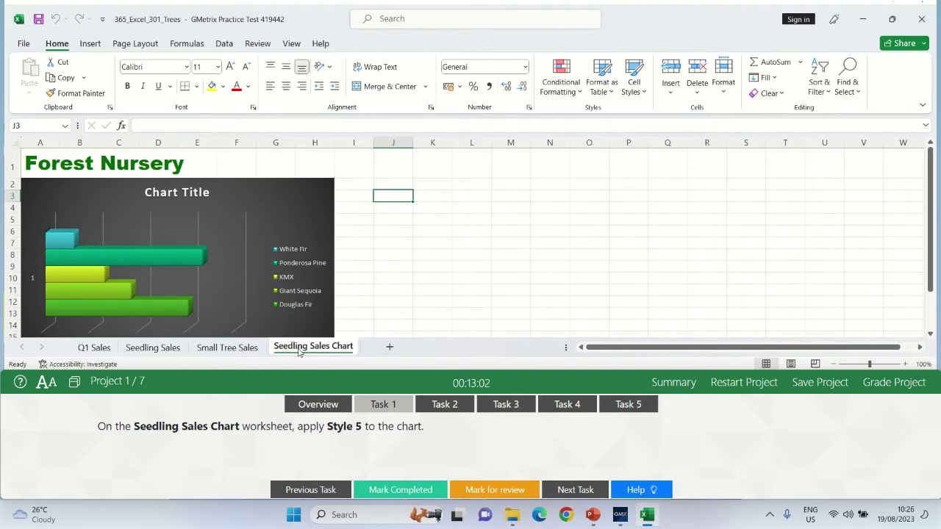
pyautogui.click(273, 186)
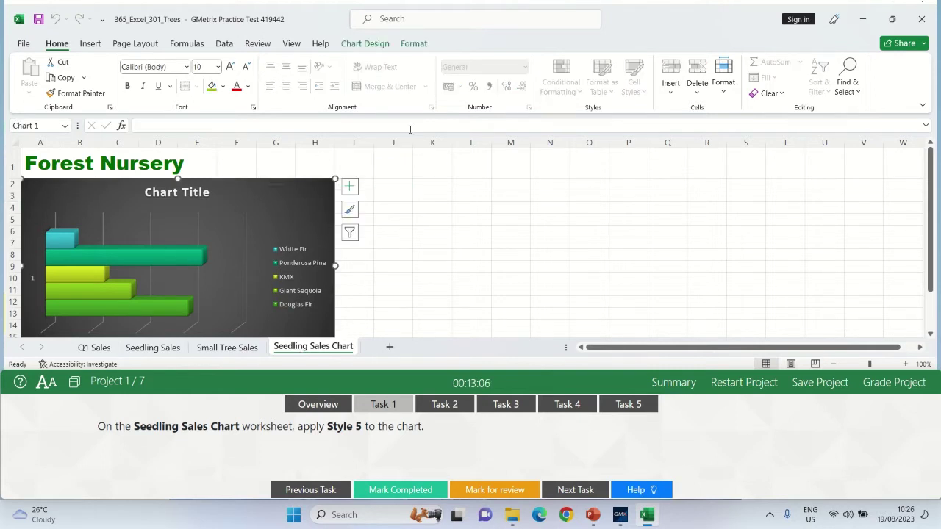
pyautogui.click(352, 46)
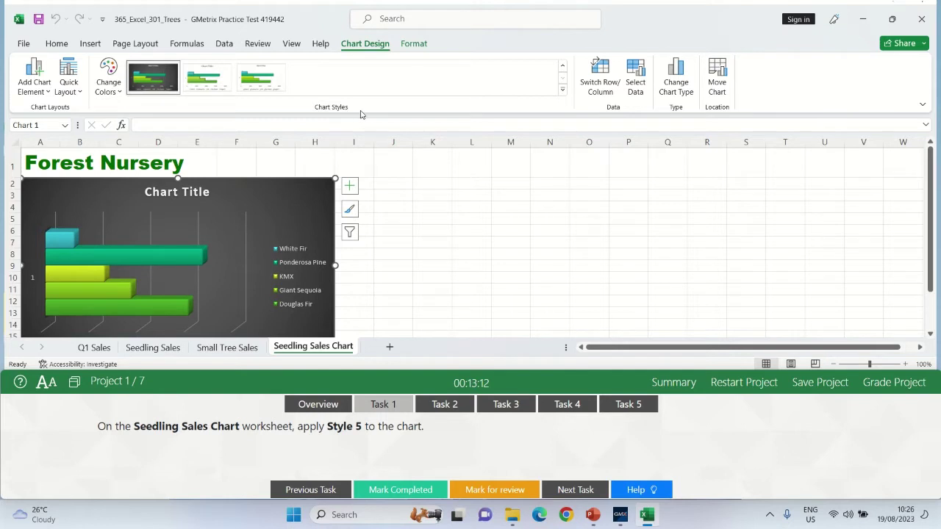
pyautogui.click(562, 90)
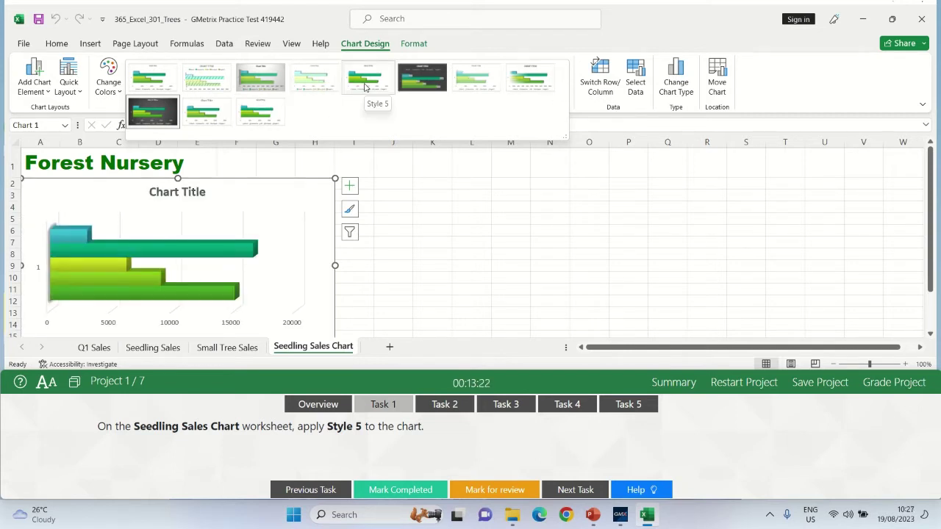
pyautogui.click(364, 87)
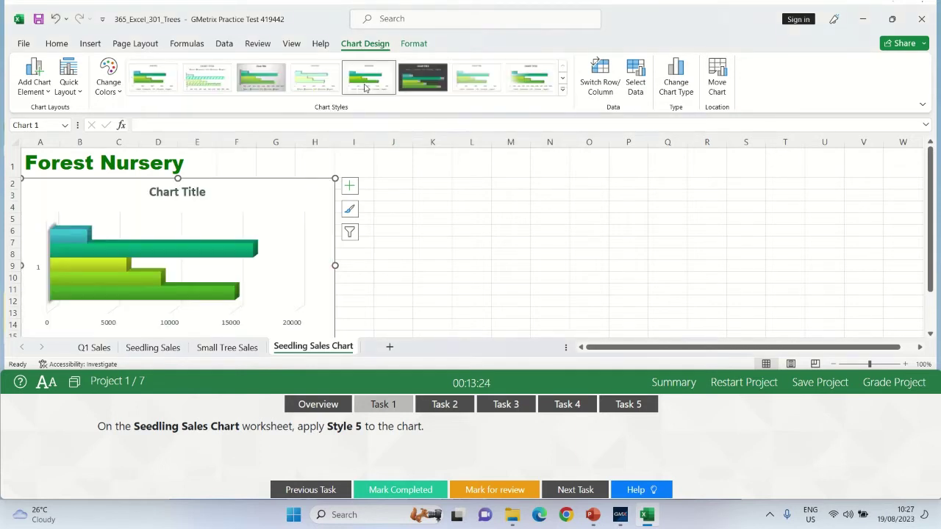
pyautogui.click(416, 219)
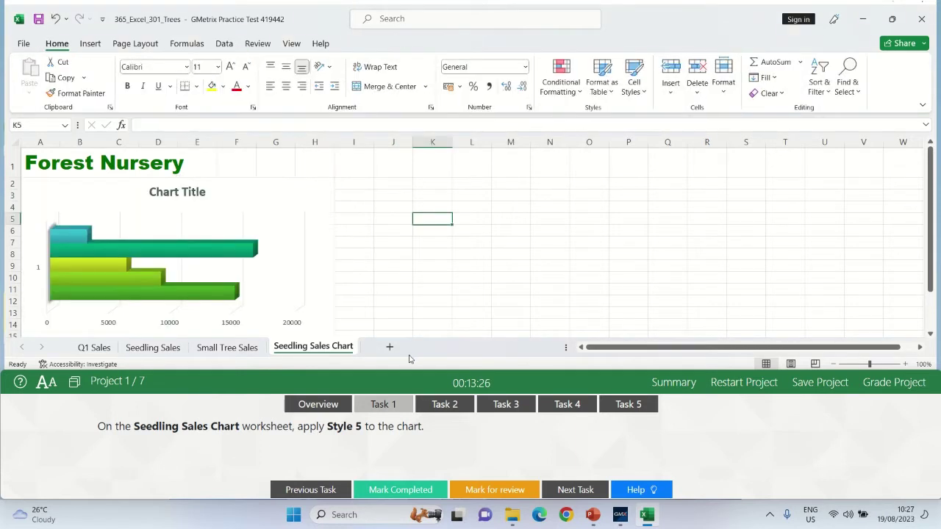
pyautogui.click(389, 490)
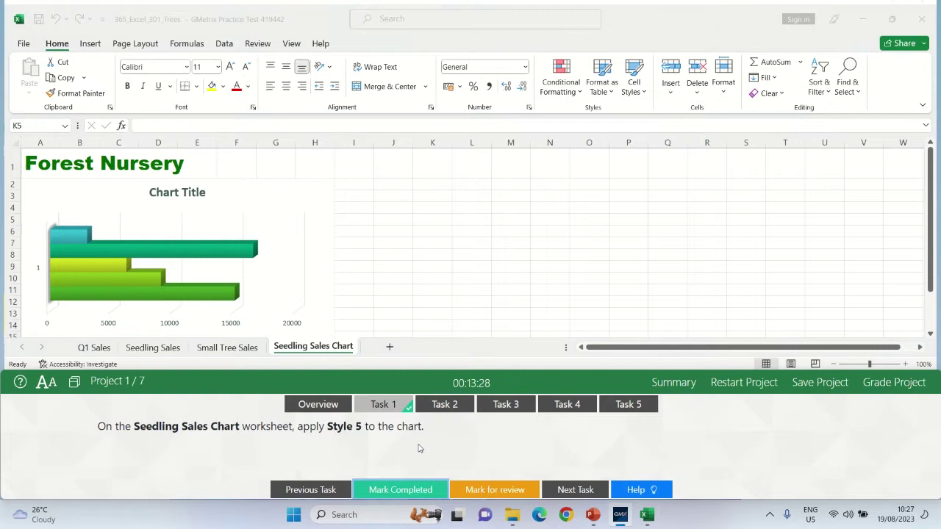
# For Task 2, switch the rows and columns of the chart on the Seedling Sales Chart worksheet and mark the task completed.
pyautogui.click(446, 408)
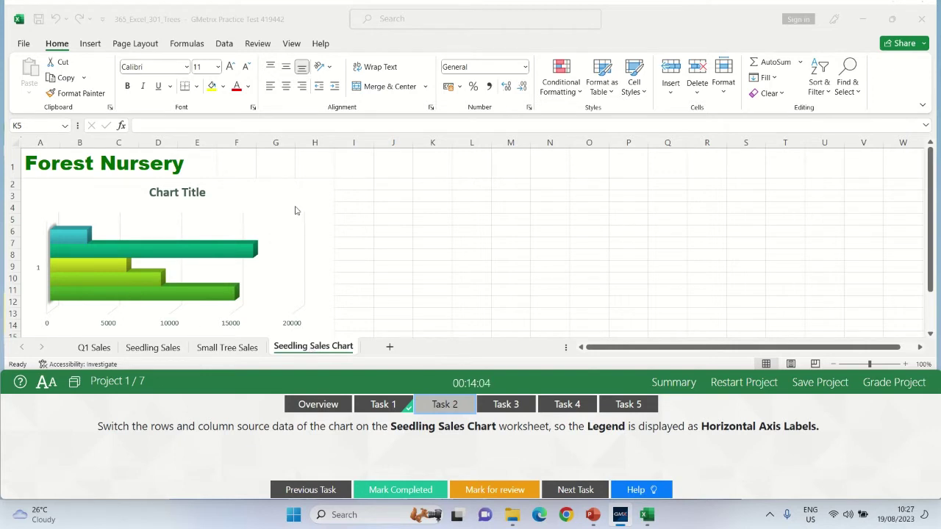
pyautogui.click(309, 185)
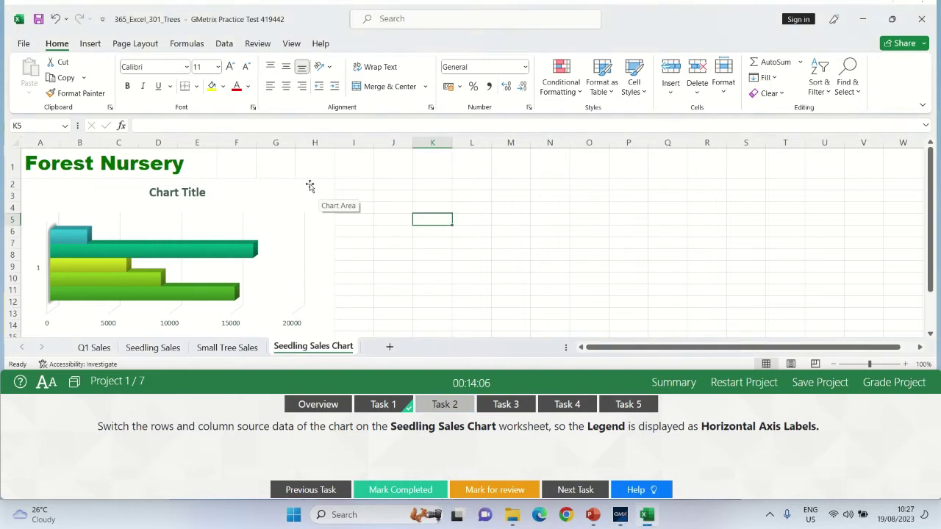
pyautogui.click(310, 186)
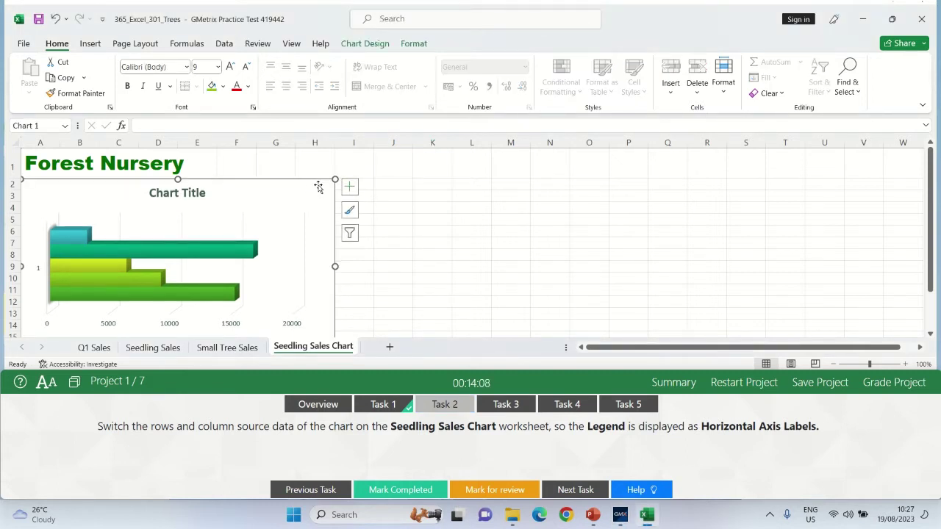
pyautogui.click(360, 49)
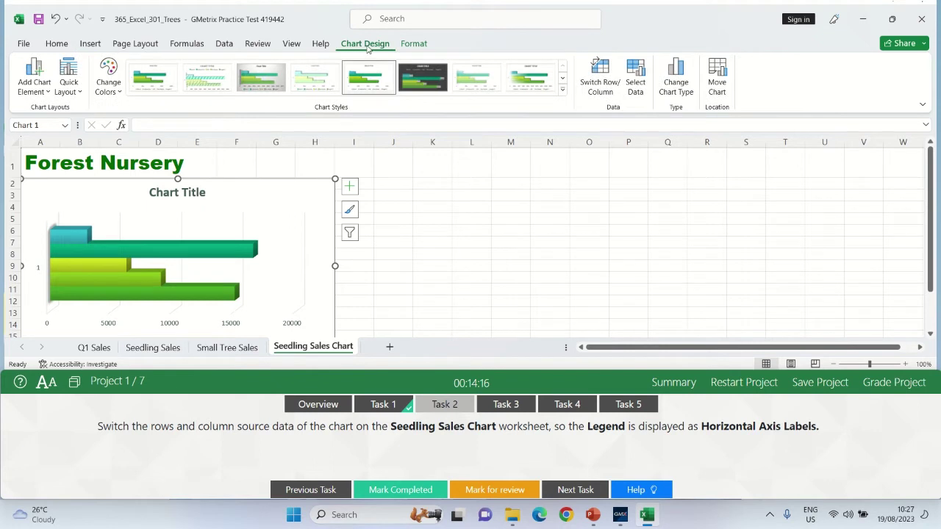
pyautogui.click(599, 87)
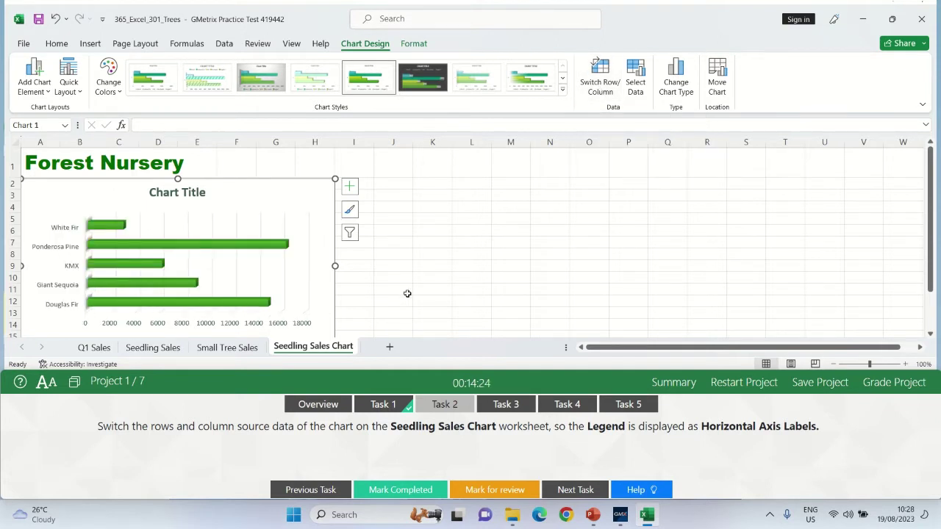
pyautogui.moveTo(931, 197); pyautogui.dragTo(931, 211)
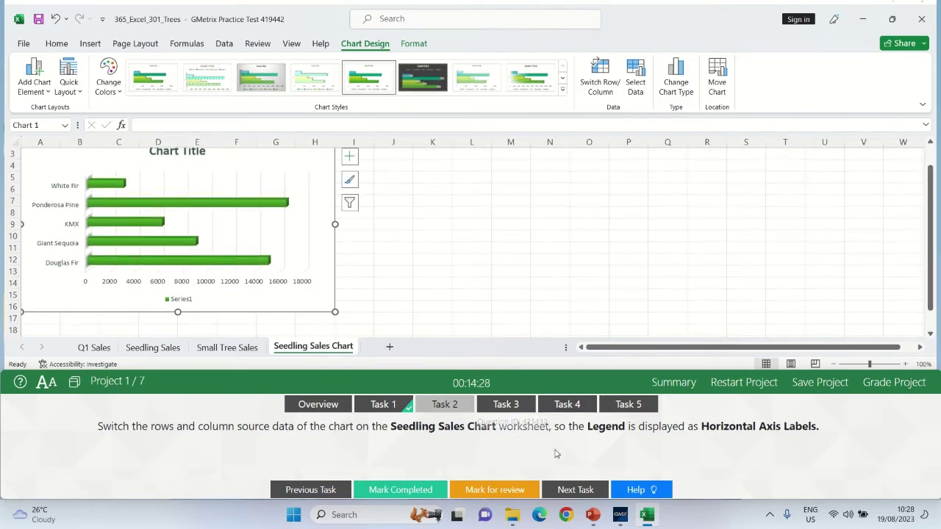
pyautogui.click(379, 491)
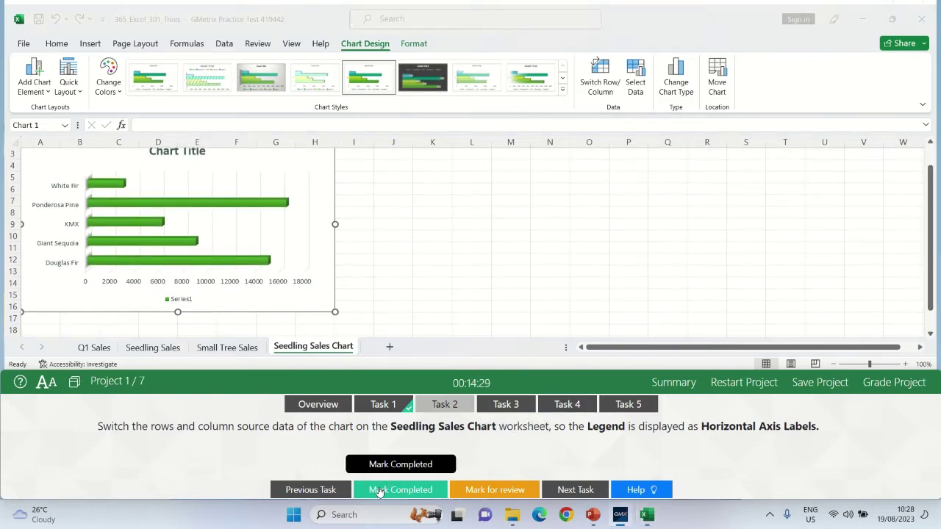
# Open Task 3 and insert the Page 1 of ? page numbering in the header of the Q1 Sales worksheet.
pyautogui.click(504, 406)
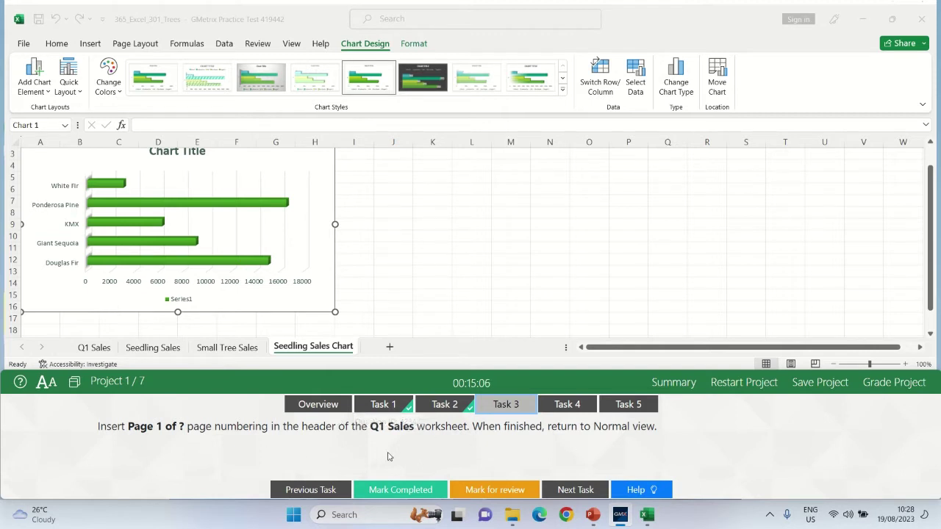
pyautogui.click(94, 348)
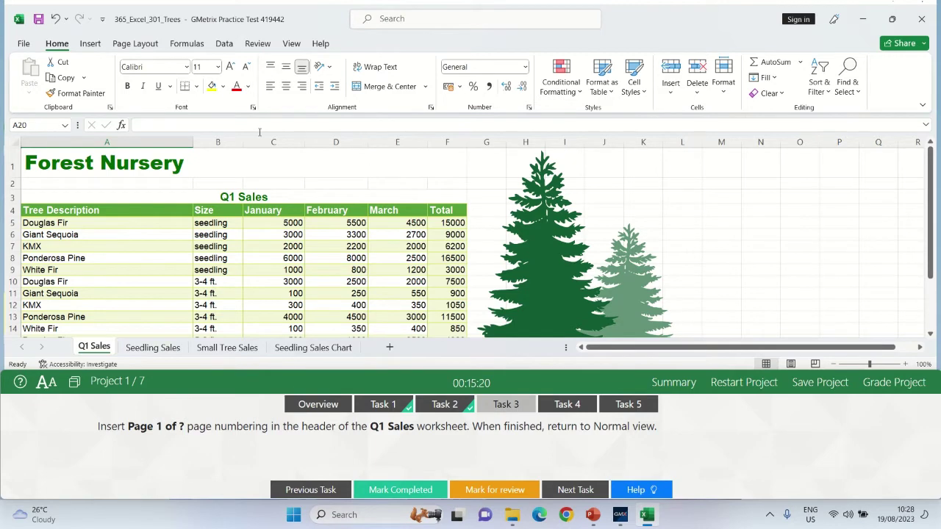
pyautogui.click(90, 44)
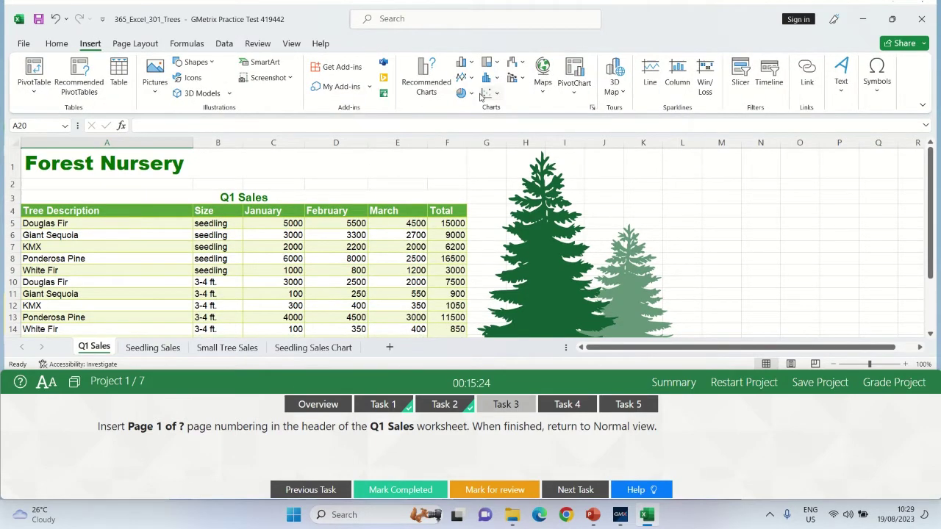
pyautogui.click(842, 91)
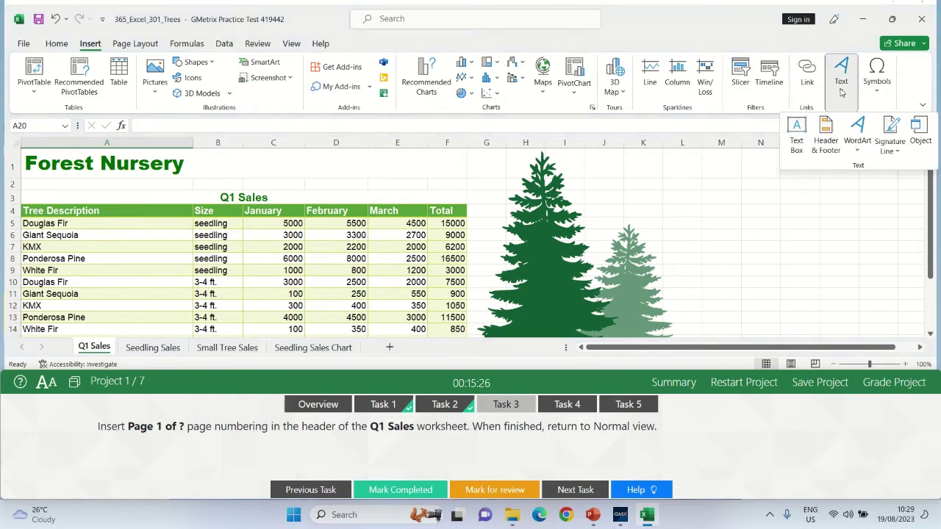
pyautogui.click(826, 143)
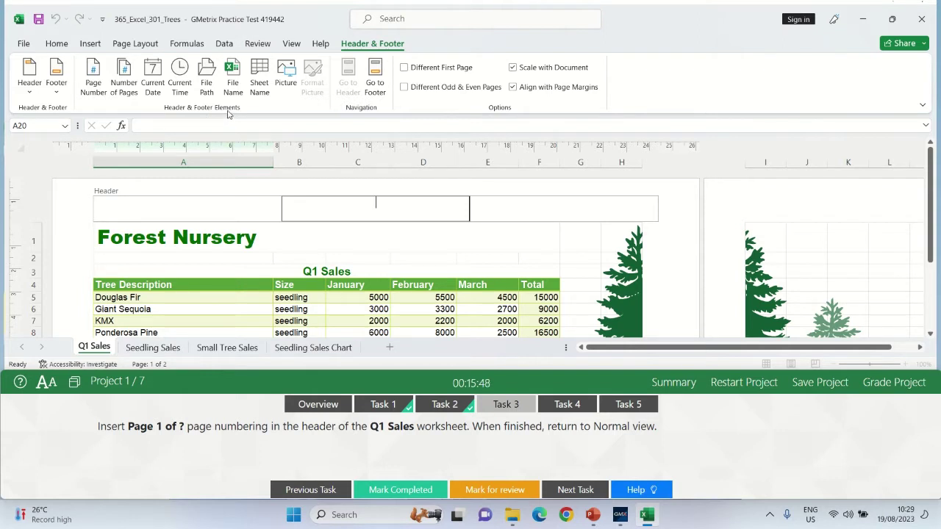
pyautogui.click(26, 97)
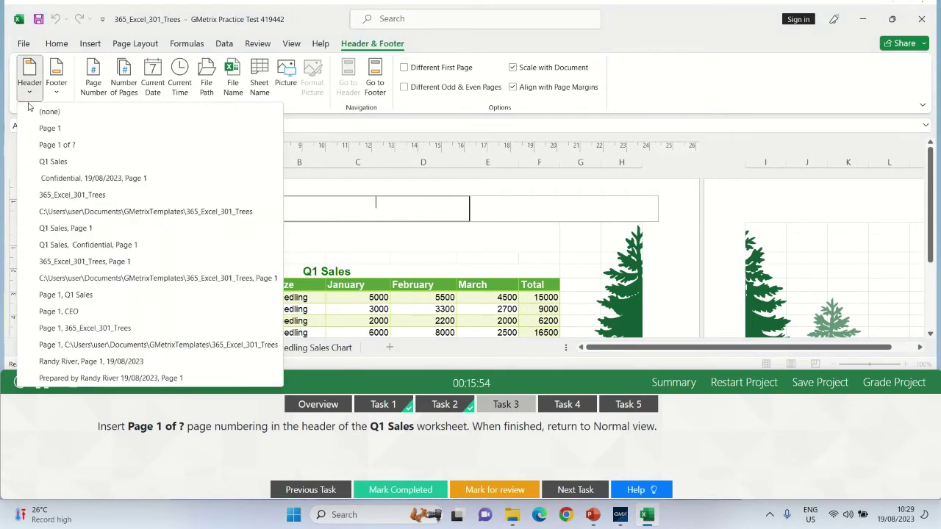
pyautogui.click(61, 145)
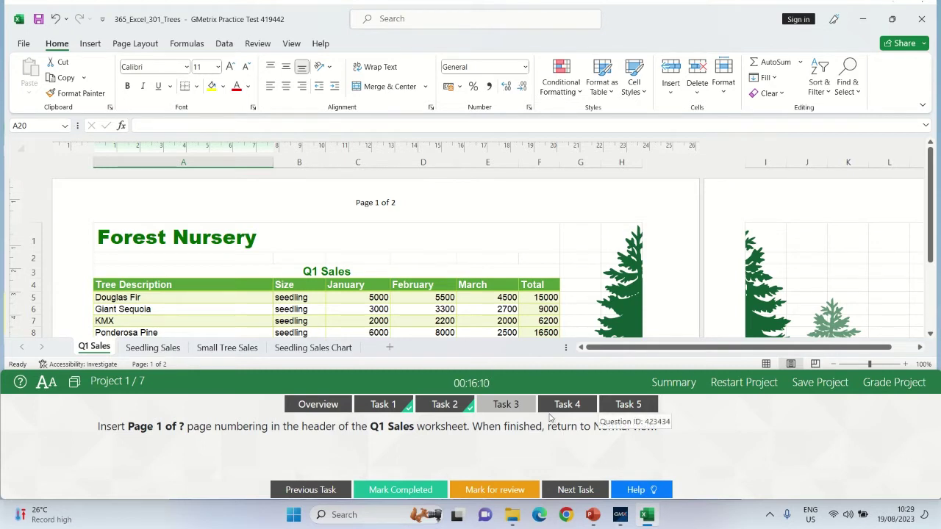
# Return the Q1 Sales worksheet to Normal view and mark Task 3 completed.
pyautogui.click(292, 45)
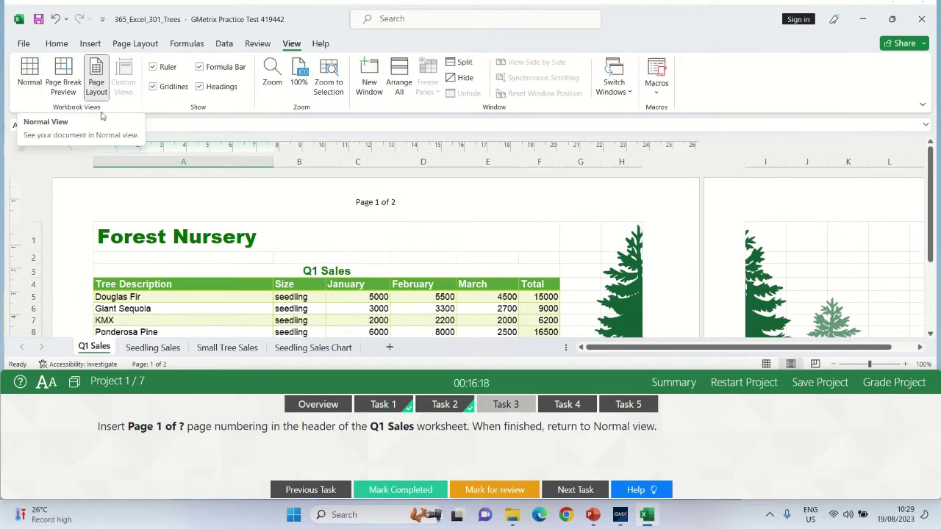
pyautogui.click(30, 87)
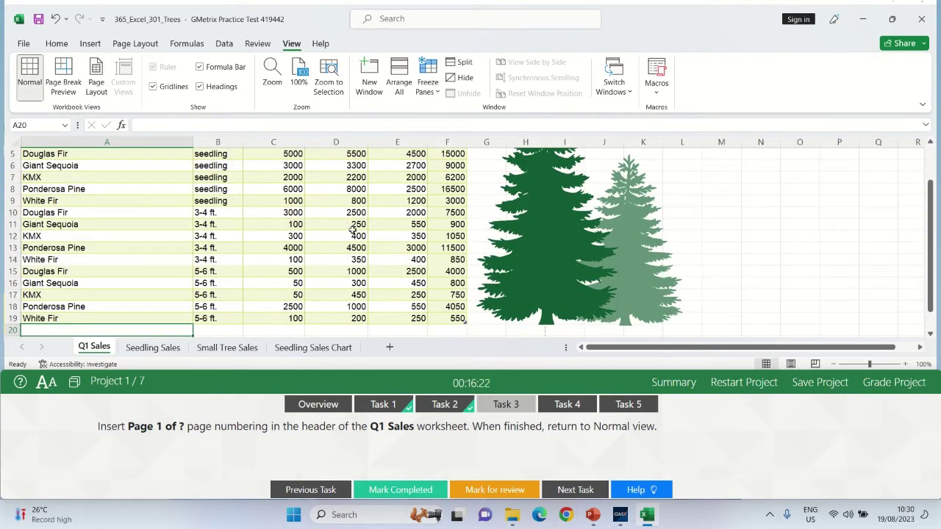
pyautogui.click(404, 489)
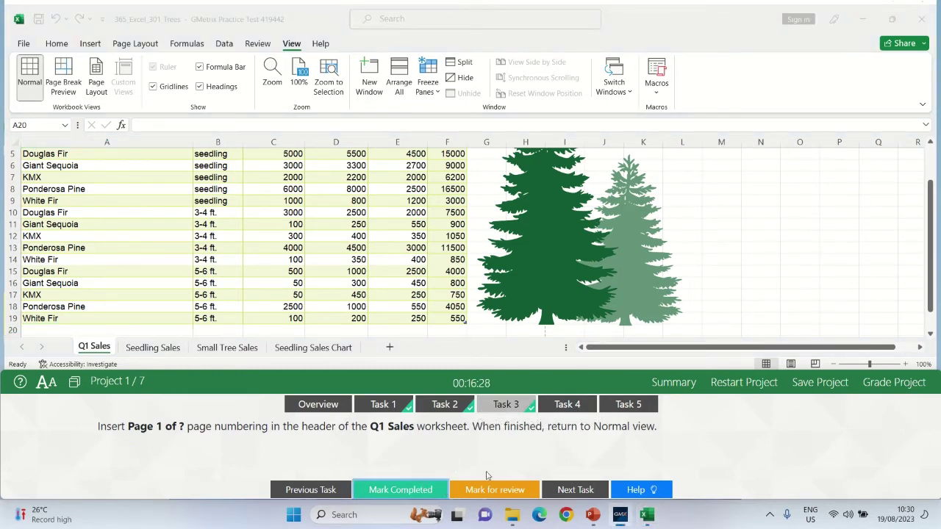
# Open Task 4 and copy the cell range A4:E9 on the Q1 Sales worksheet.
pyautogui.click(566, 404)
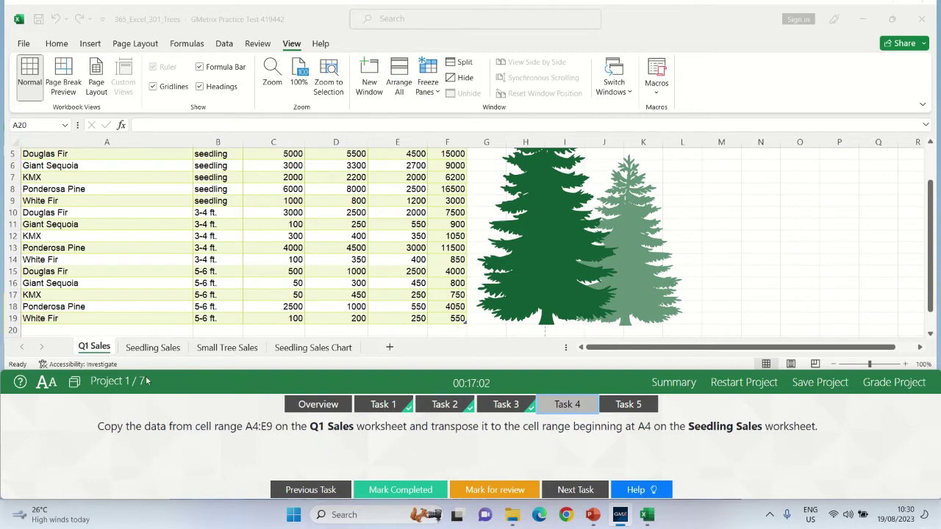
pyautogui.click(94, 347)
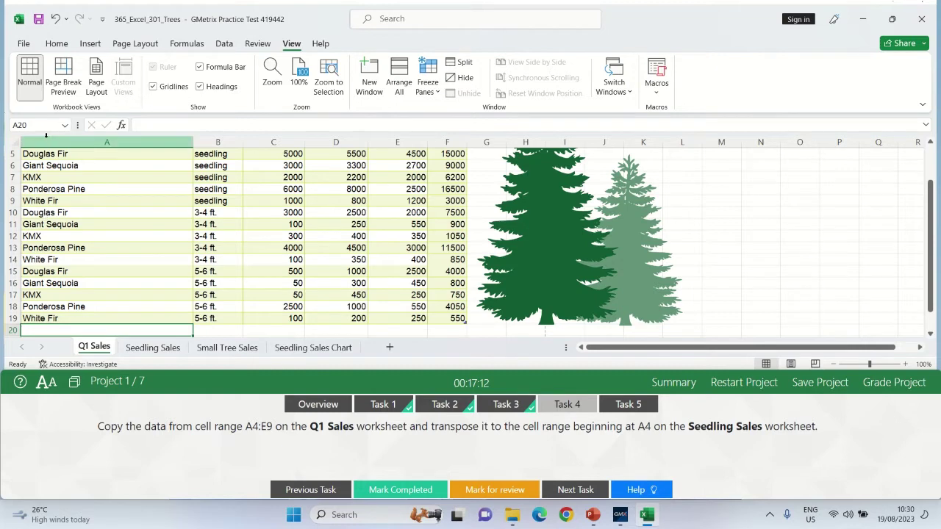
pyautogui.click(33, 126)
pyautogui.write('A')
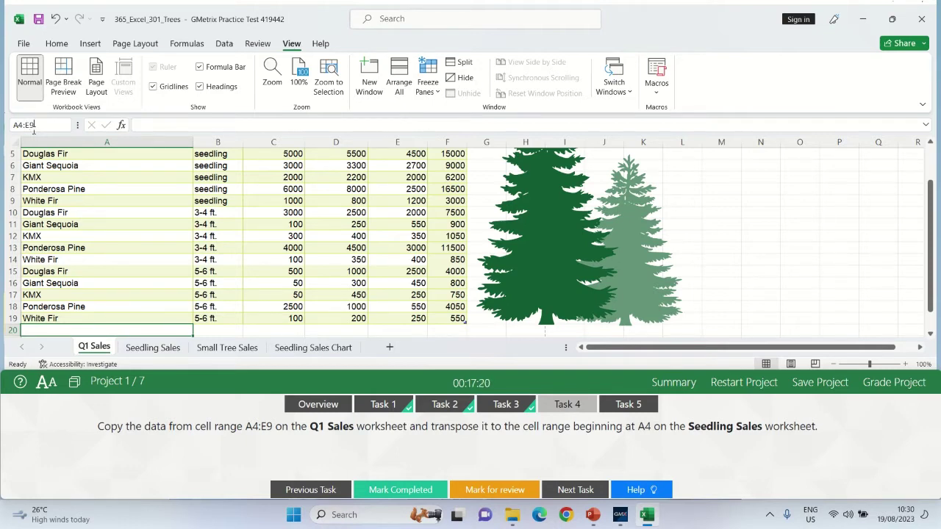
pyautogui.write('4:E9')
pyautogui.press('Return')
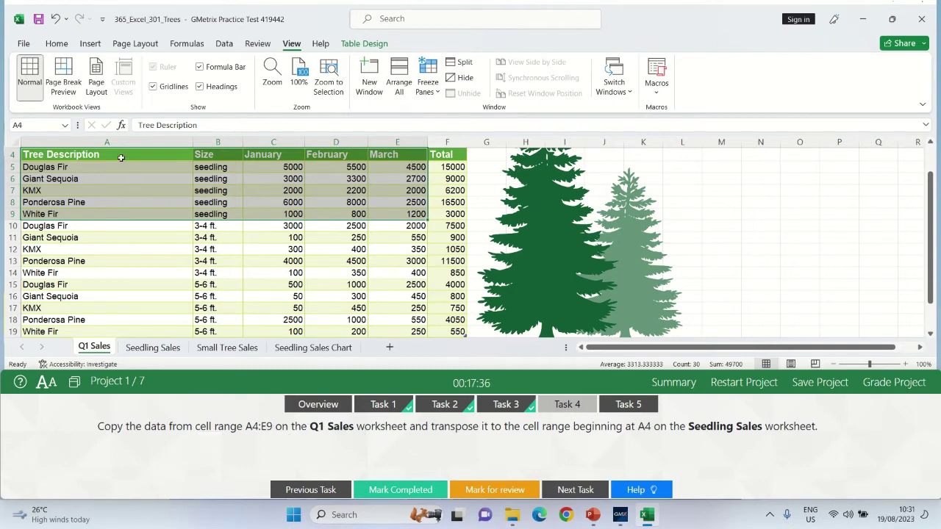
pyautogui.click(61, 48)
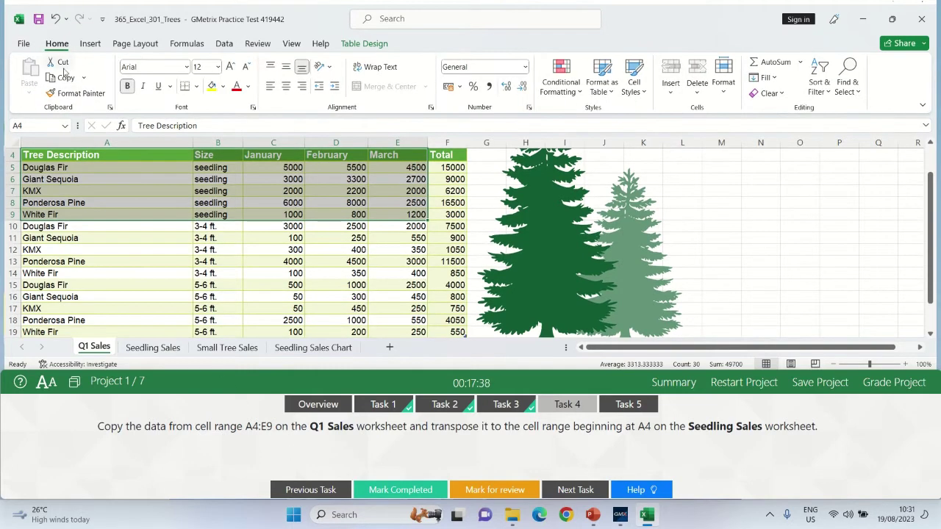
pyautogui.click(64, 79)
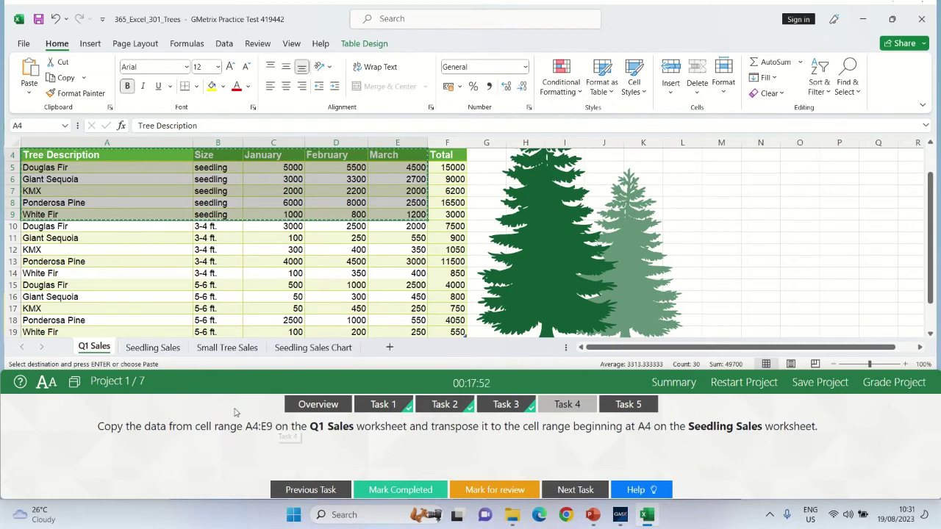
# Paste the copied data transposed on the Seedling Sales worksheet, starting at cell A4.
pyautogui.click(153, 346)
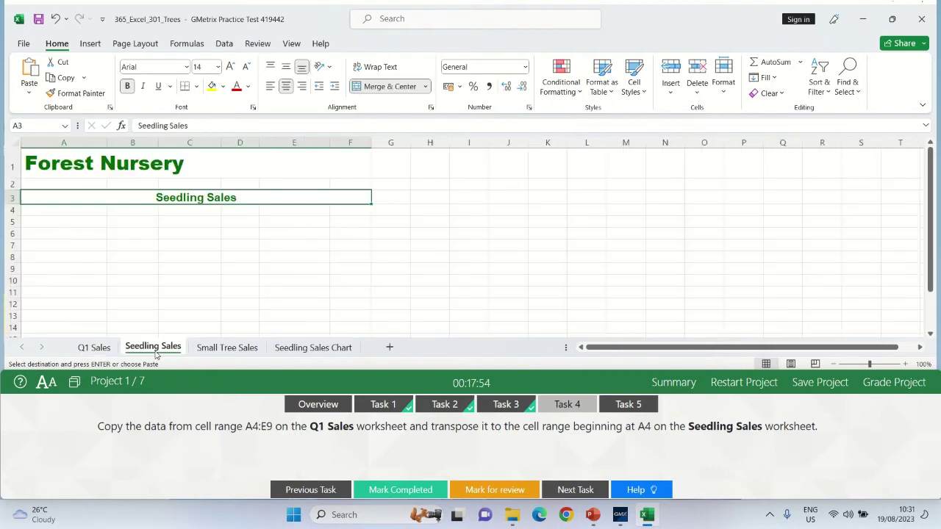
pyautogui.click(59, 212)
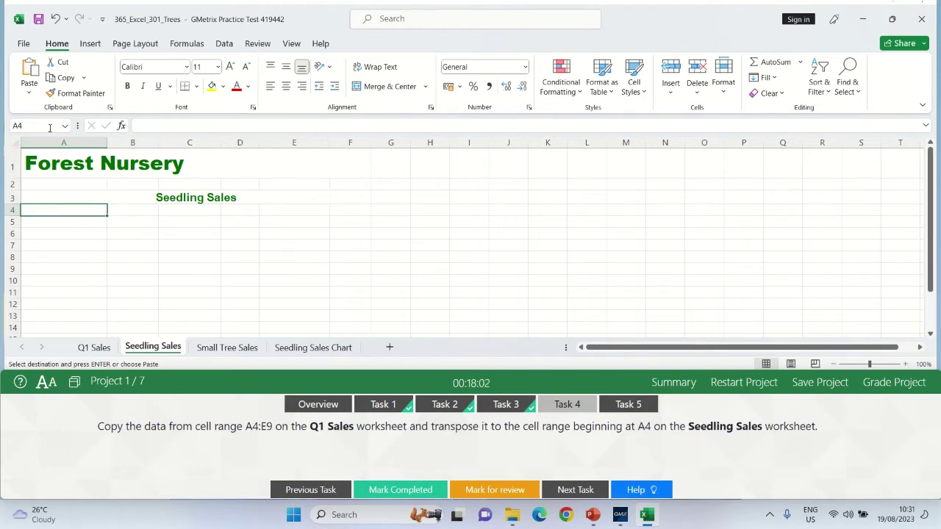
pyautogui.click(30, 96)
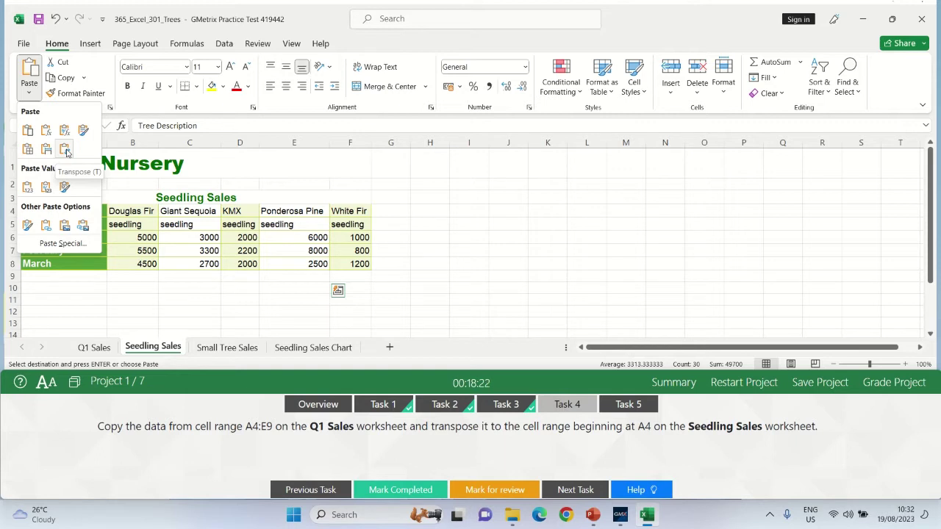
pyautogui.click(67, 151)
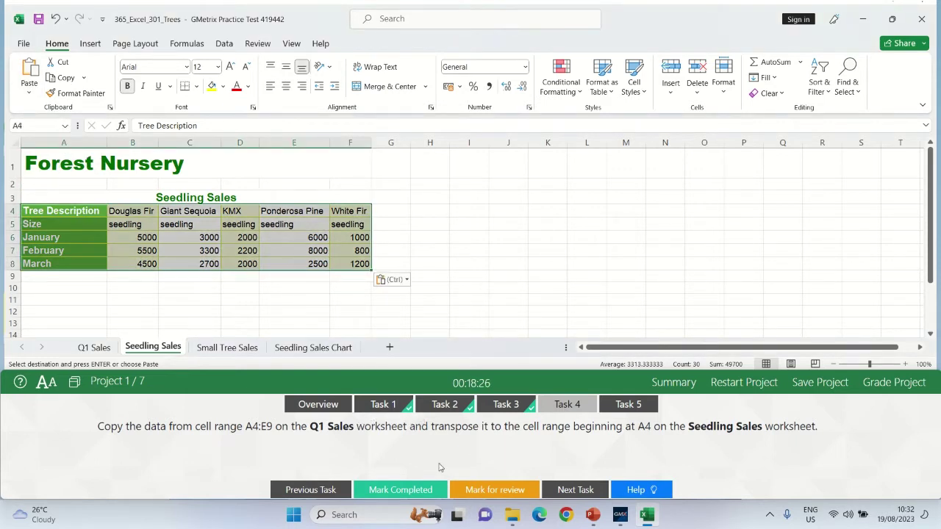
# Mark Task 4 completed and open Task 5.
pyautogui.click(376, 497)
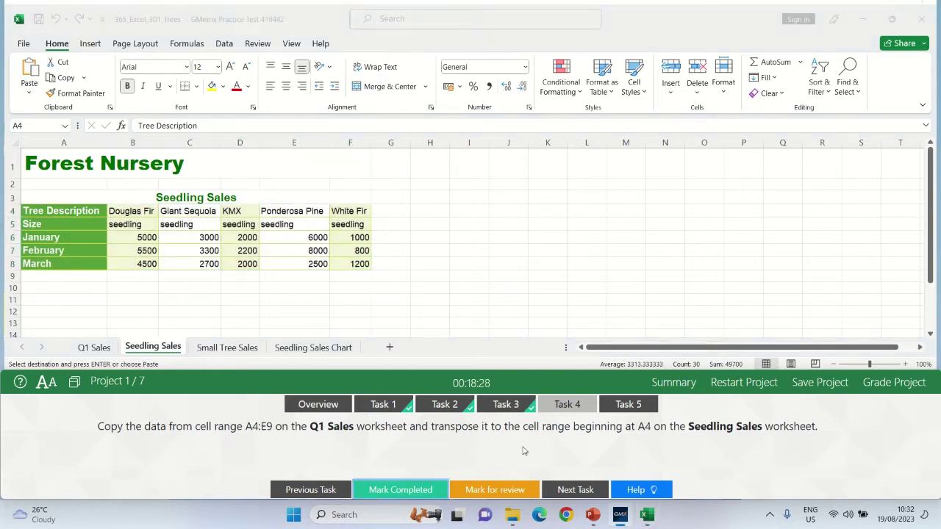
pyautogui.click(626, 403)
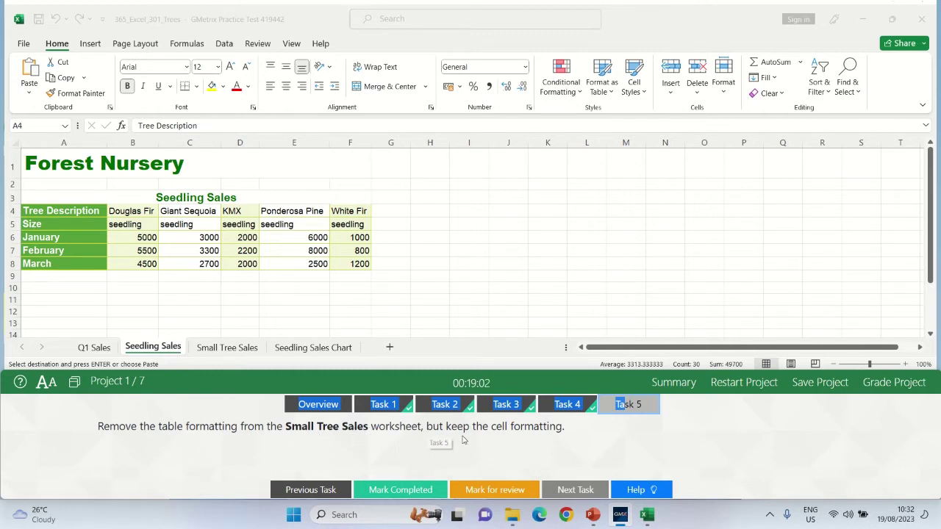
# Convert the table on the Small Tree Sales worksheet to a normal range, keeping its cell formatting.
pyautogui.click(227, 348)
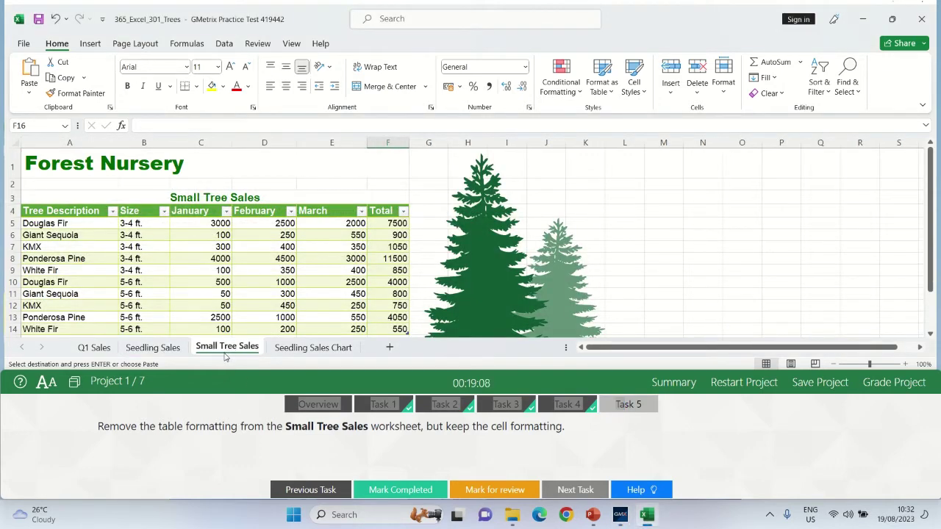
pyautogui.click(188, 272)
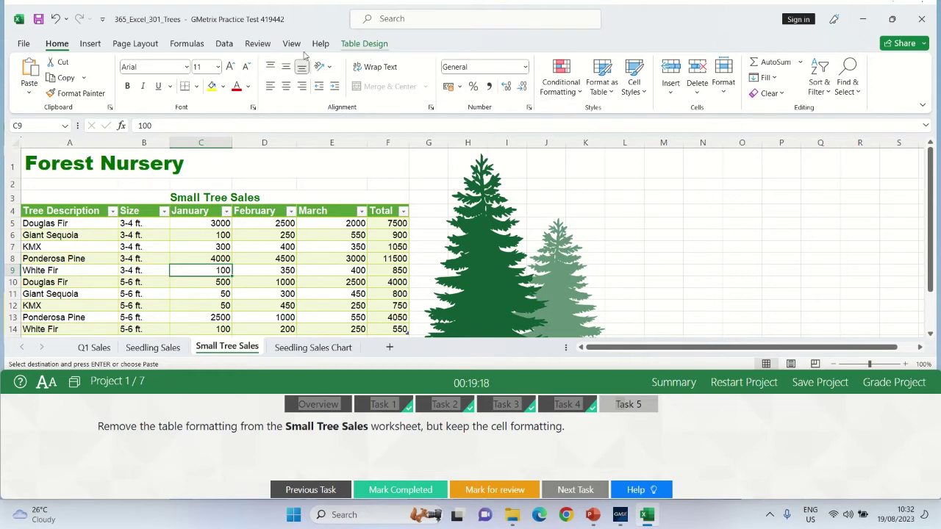
pyautogui.click(374, 47)
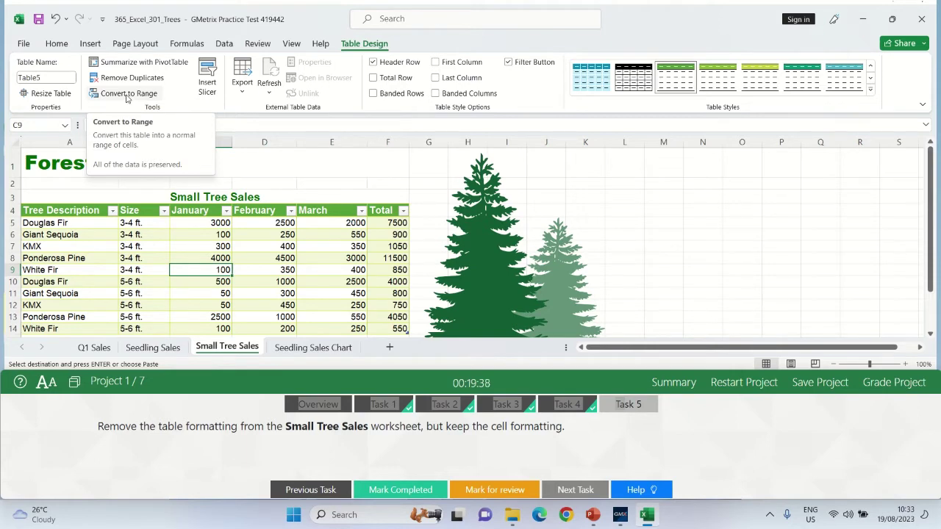
pyautogui.click(126, 94)
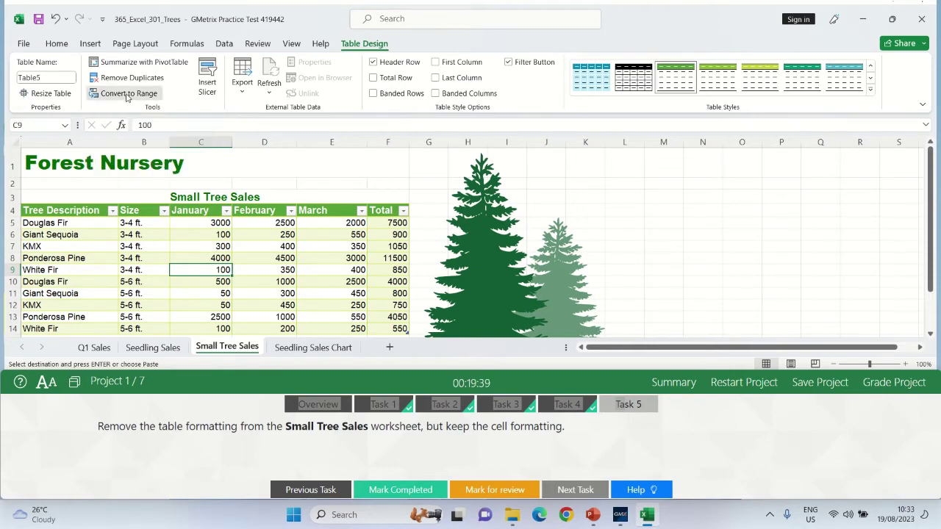
pyautogui.click(283, 235)
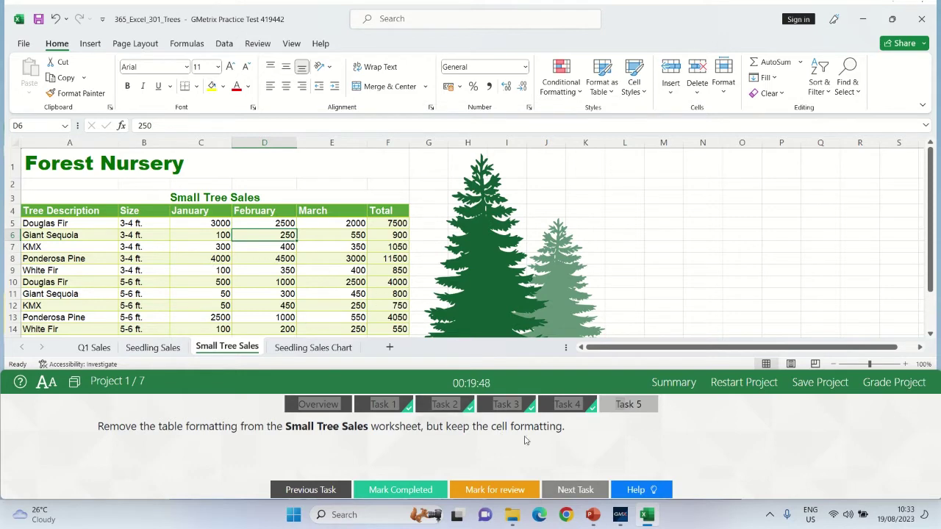
# Mark Task 5 completed and grade Project 1.
pyautogui.click(396, 490)
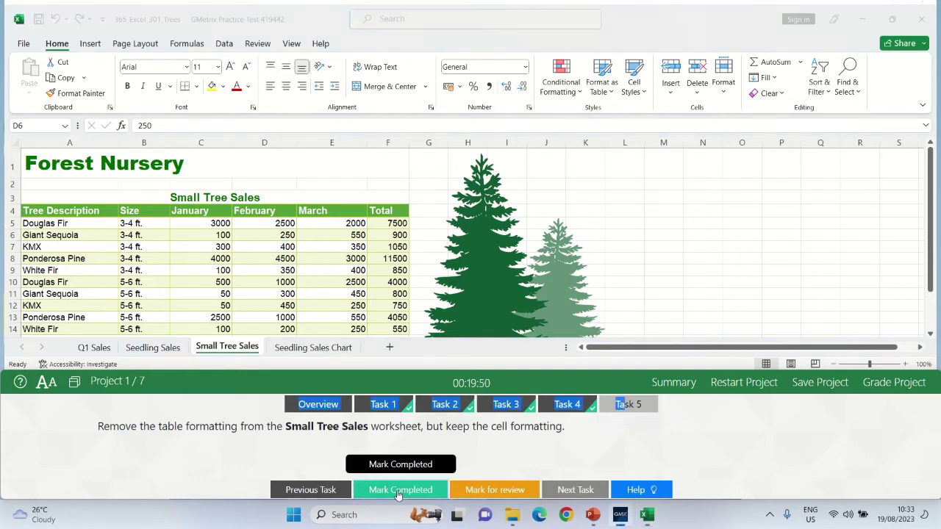
pyautogui.click(741, 433)
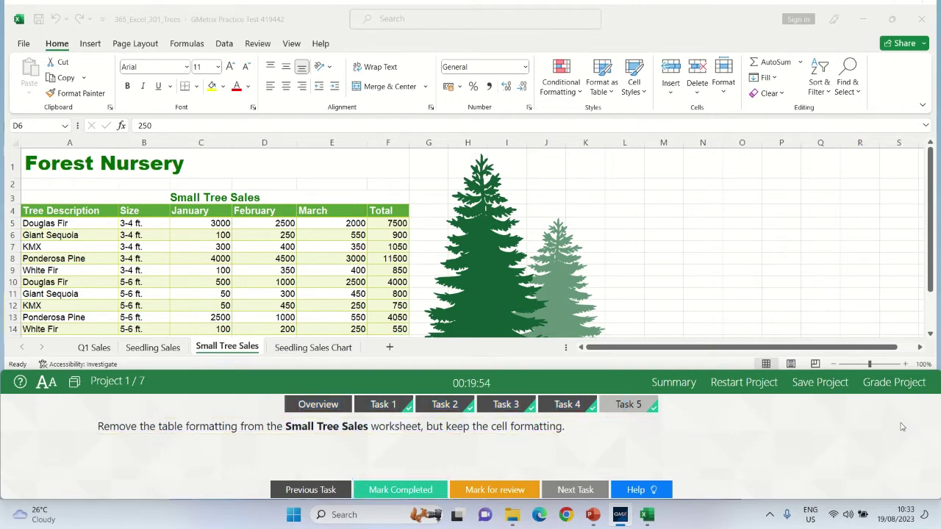
pyautogui.click(887, 390)
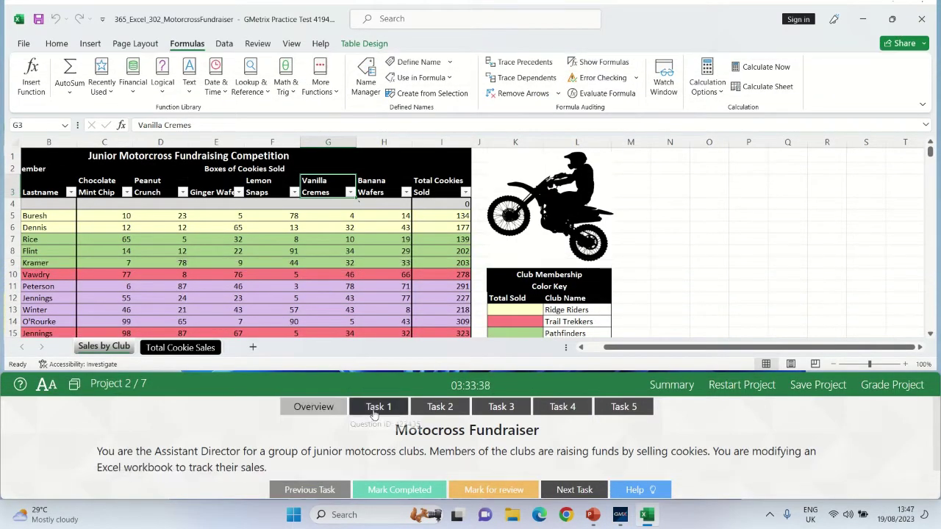
# Open Task 1 of Project 2 and enter =SUM(Table1[Chocolate Mint Chip]) in cell B3 of the Total Cookie Sales worksheet.
pyautogui.click(381, 407)
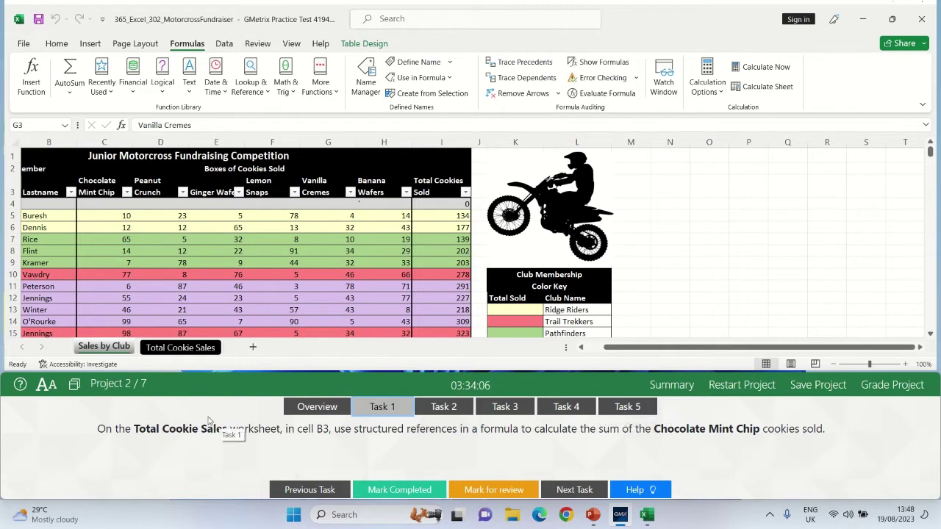
pyautogui.click(168, 350)
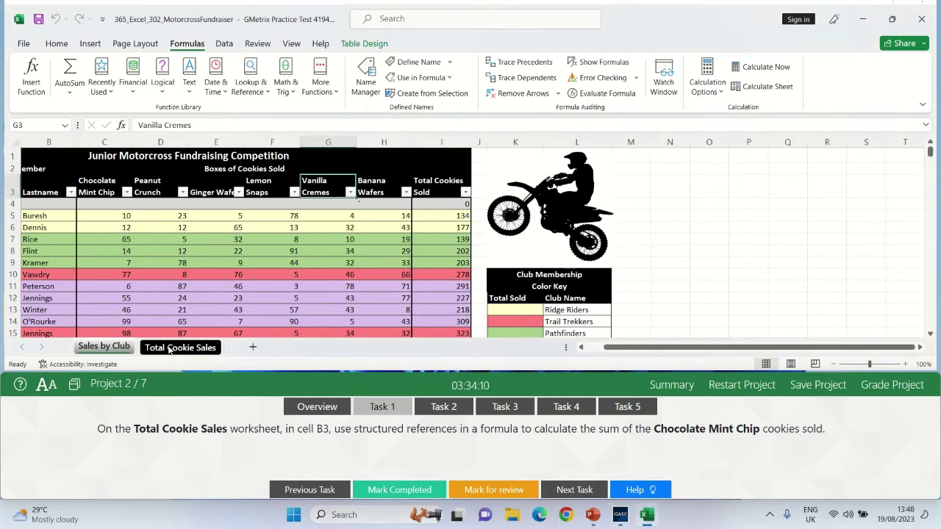
pyautogui.click(168, 348)
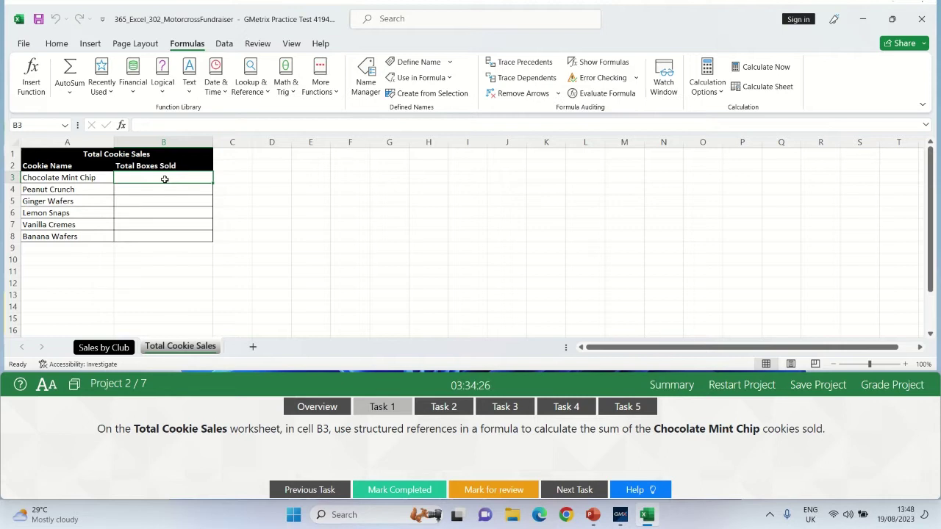
pyautogui.write('=')
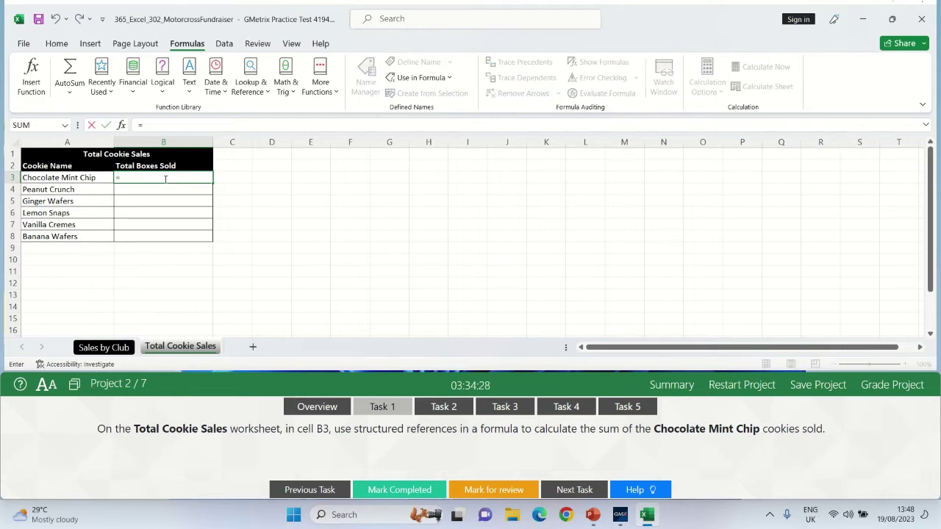
pyautogui.write('SUM')
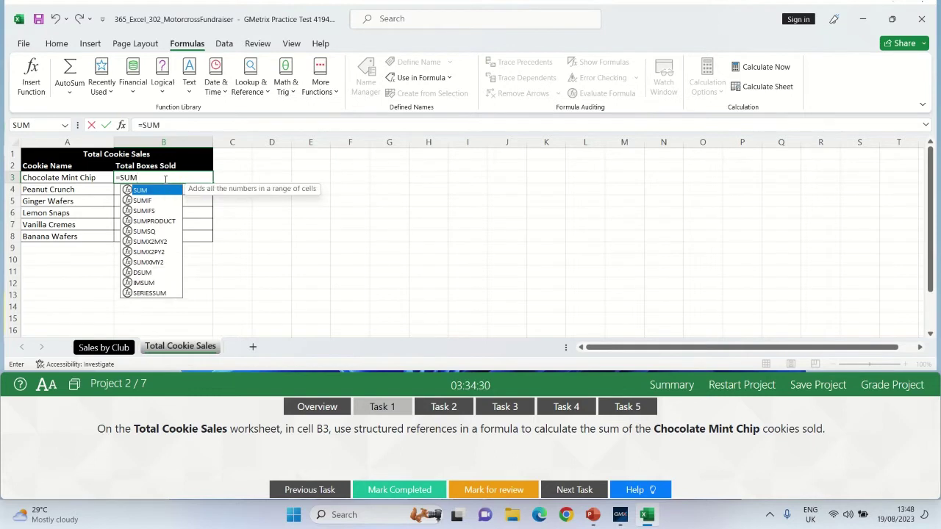
pyautogui.doubleClick(140, 190)
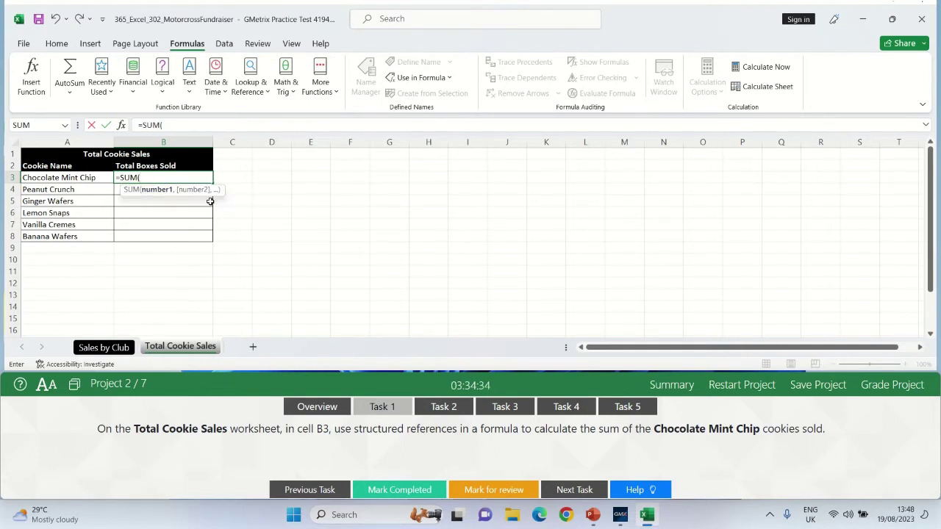
pyautogui.click(97, 347)
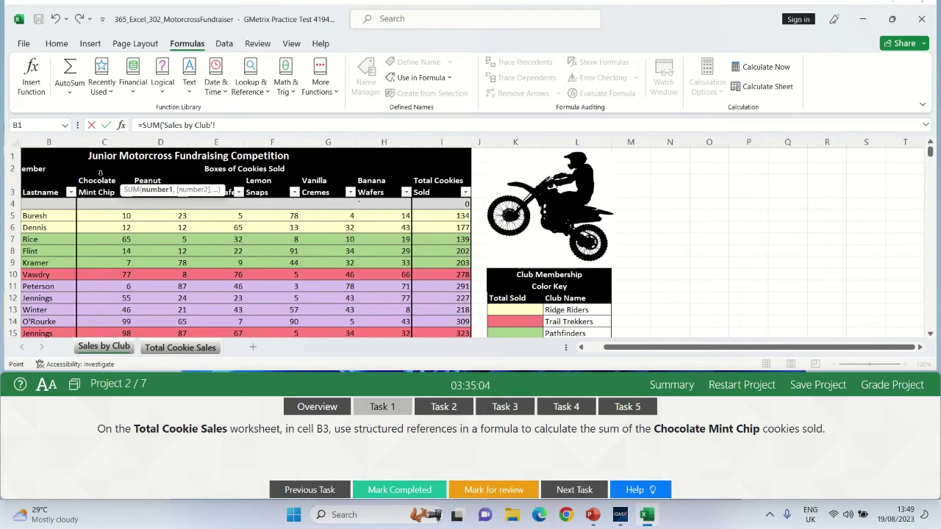
pyautogui.click(100, 174)
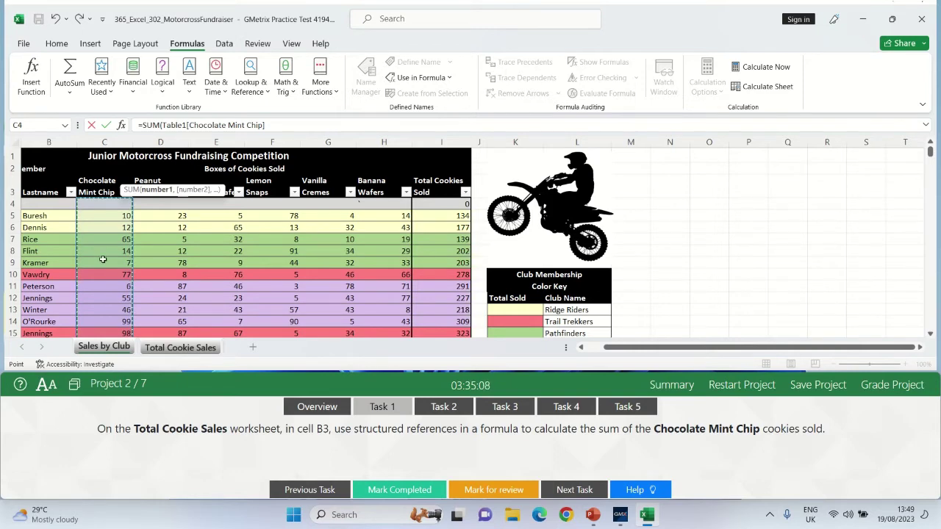
pyautogui.press('Return')
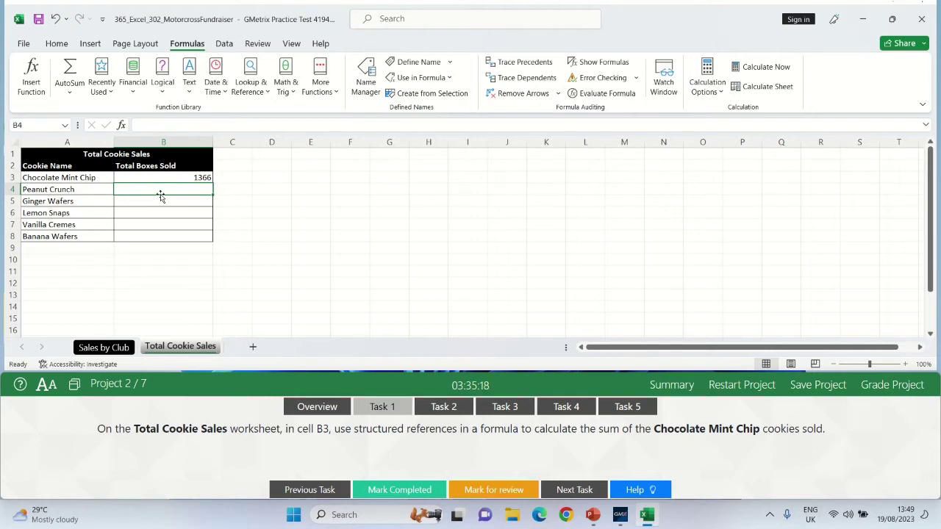
# Mark Task 1 completed and open Task 2.
pyautogui.click(374, 488)
pyautogui.click(442, 408)
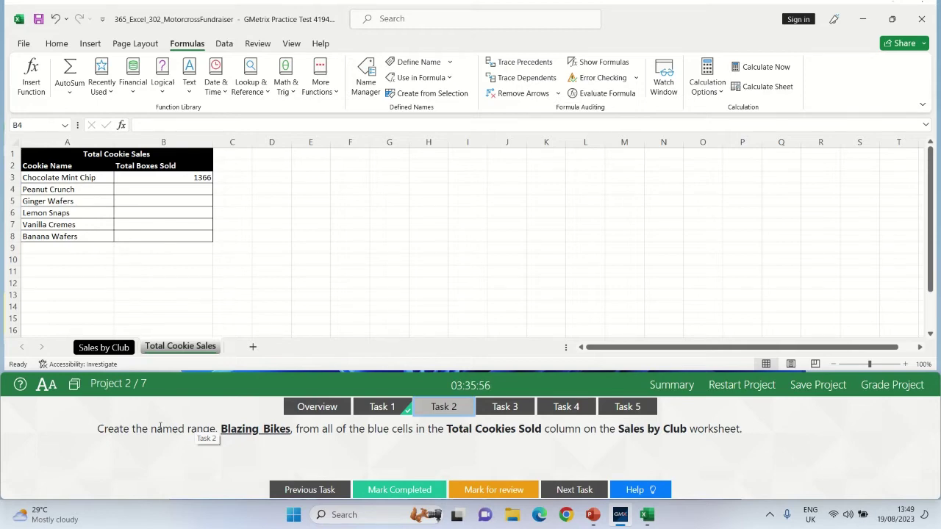
# Select the first block of blue cells, I17:I20, in the Total Cookies Sold column of the Sales by Club worksheet.
pyautogui.click(105, 349)
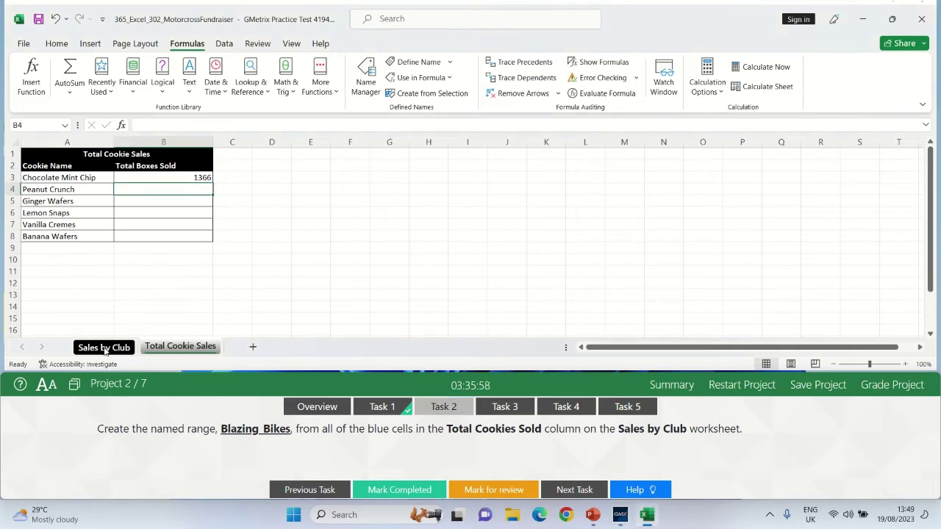
pyautogui.click(104, 349)
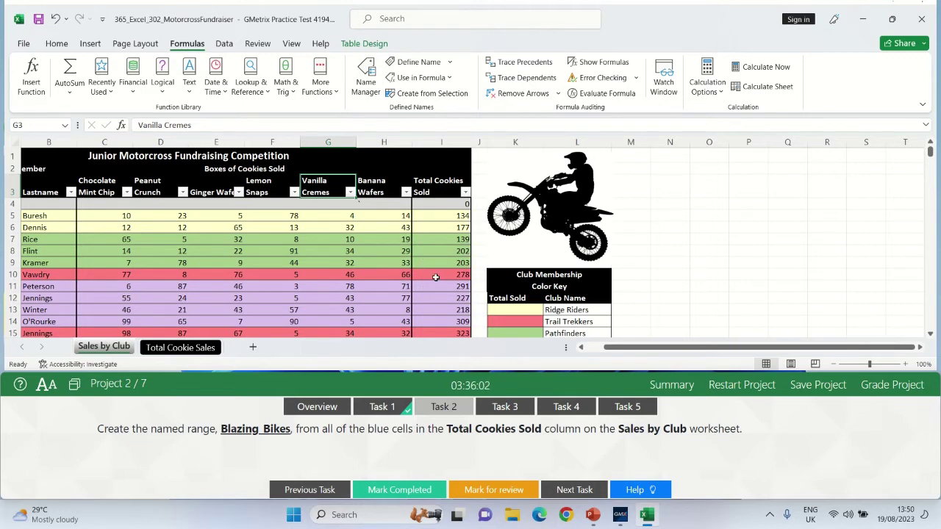
pyautogui.press('Down')
pyautogui.press('Down')
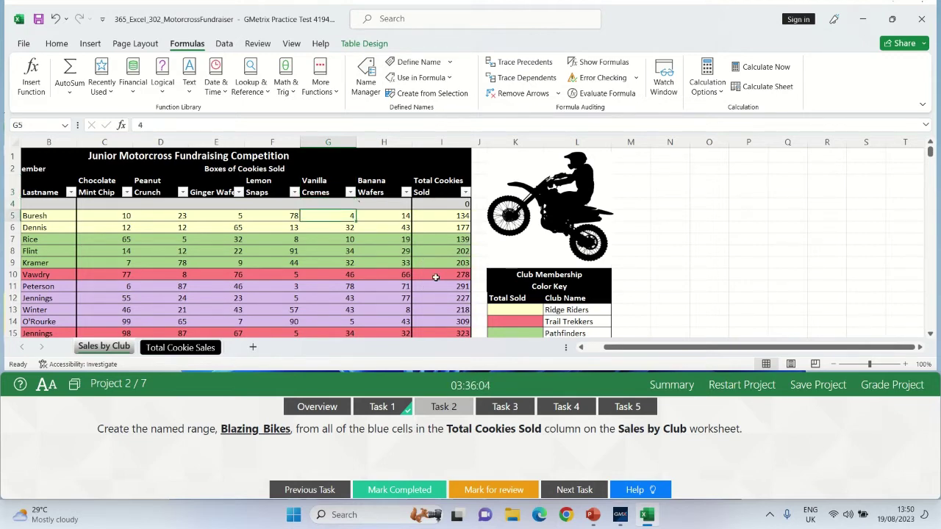
pyautogui.press('Right')
pyautogui.press('Right')
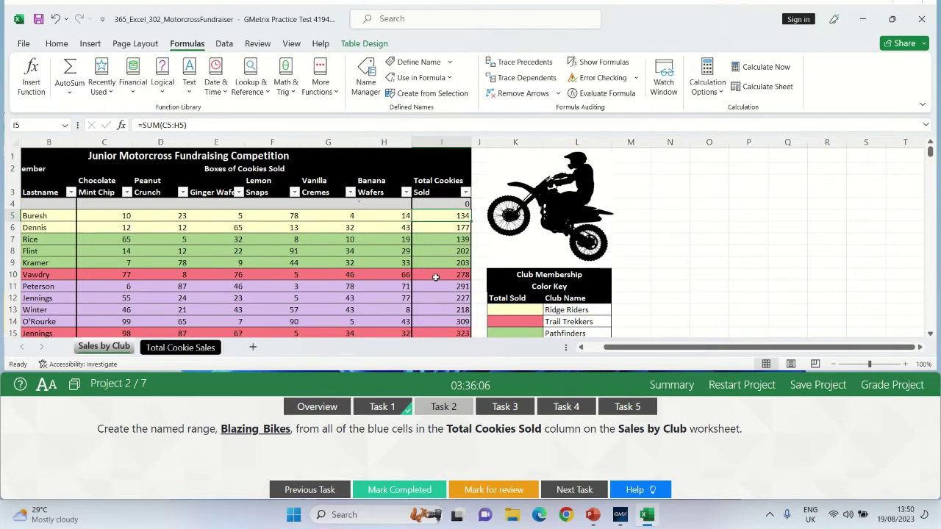
pyautogui.press('Down')
pyautogui.press('Down')
pyautogui.press('Down')
pyautogui.press('Down')
pyautogui.press('Down')
pyautogui.press('Down')
pyautogui.press('Down')
pyautogui.press('Down')
pyautogui.press('Down')
pyautogui.press('Down')
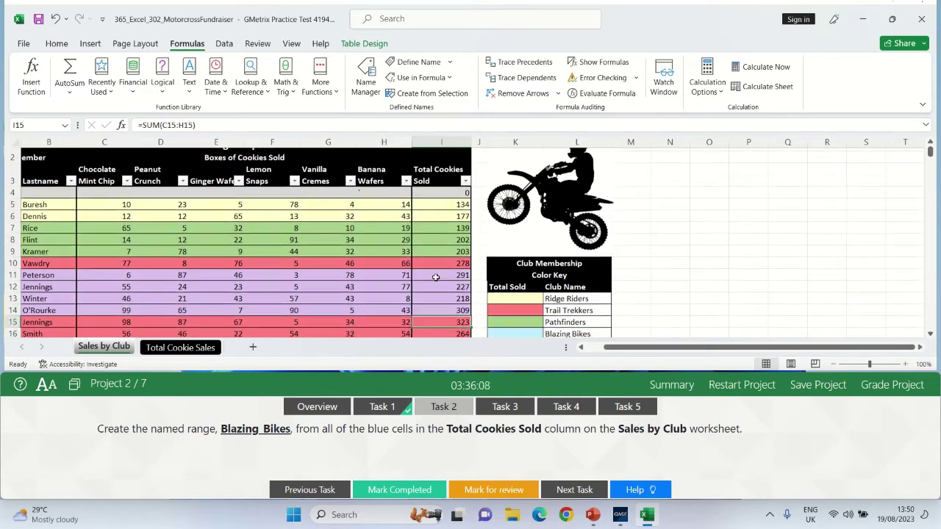
pyautogui.press('Down')
pyautogui.press('Down')
pyautogui.press('Down')
pyautogui.press('Down')
pyautogui.press('Down')
pyautogui.press('Down')
pyautogui.press('Down')
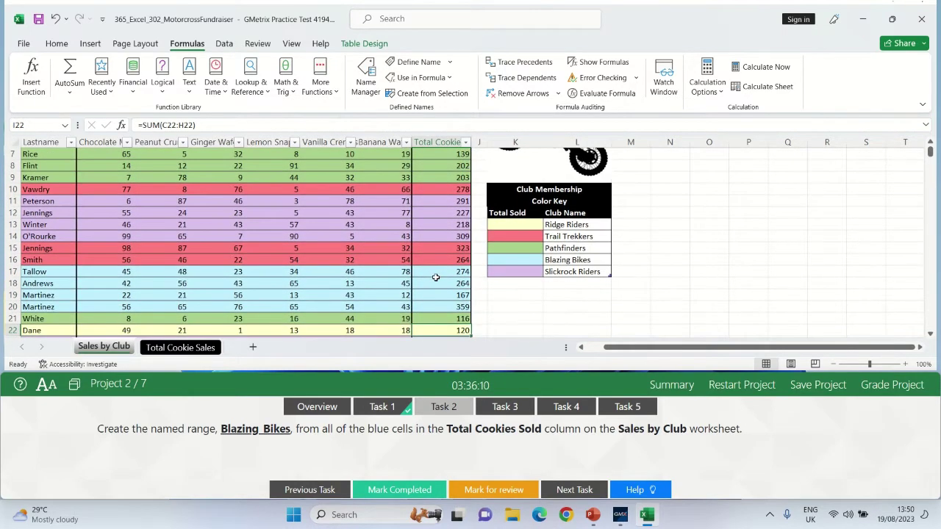
pyautogui.moveTo(437, 272); pyautogui.dragTo(430, 307)
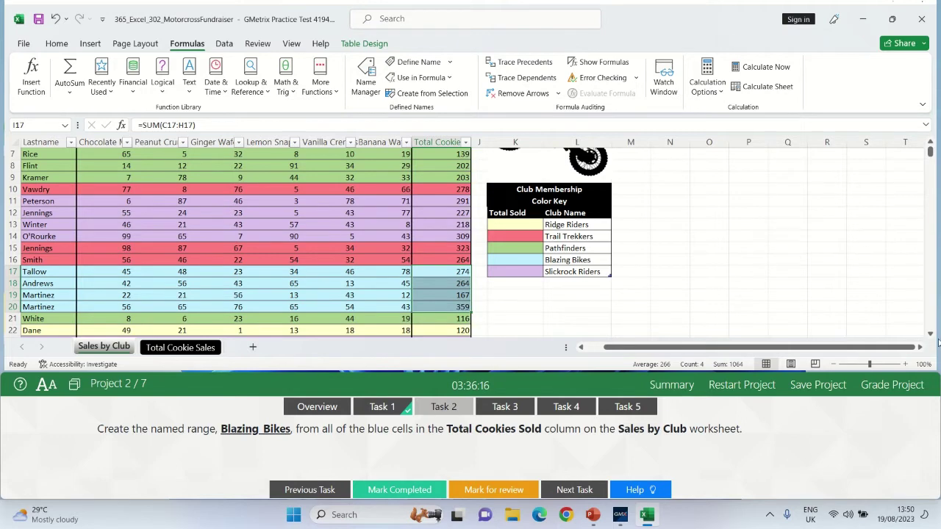
# Add the blue Total Cookies Sold cells I24:I25 and I36:I37 to the selection.
pyautogui.click(930, 333)
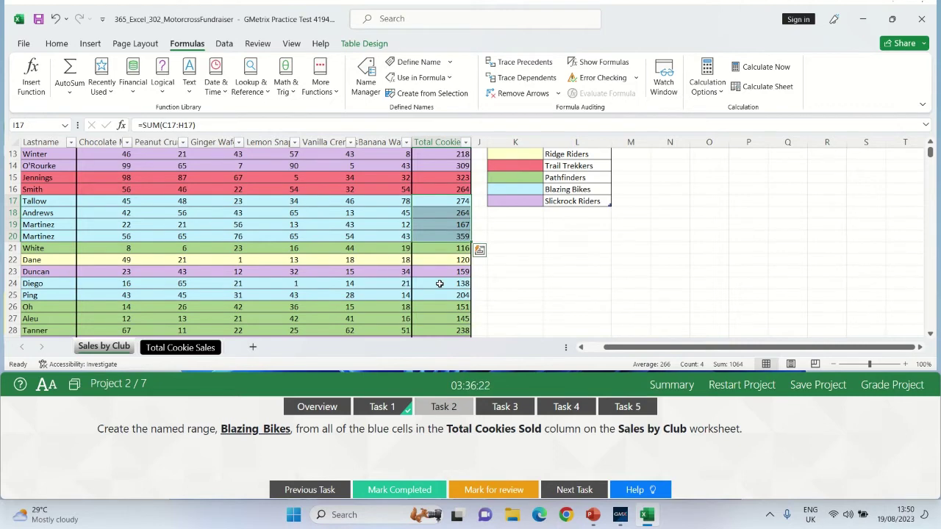
pyautogui.keyDown('ctrl'); pyautogui.moveTo(440, 283); pyautogui.dragTo(434, 296); pyautogui.keyUp('ctrl')
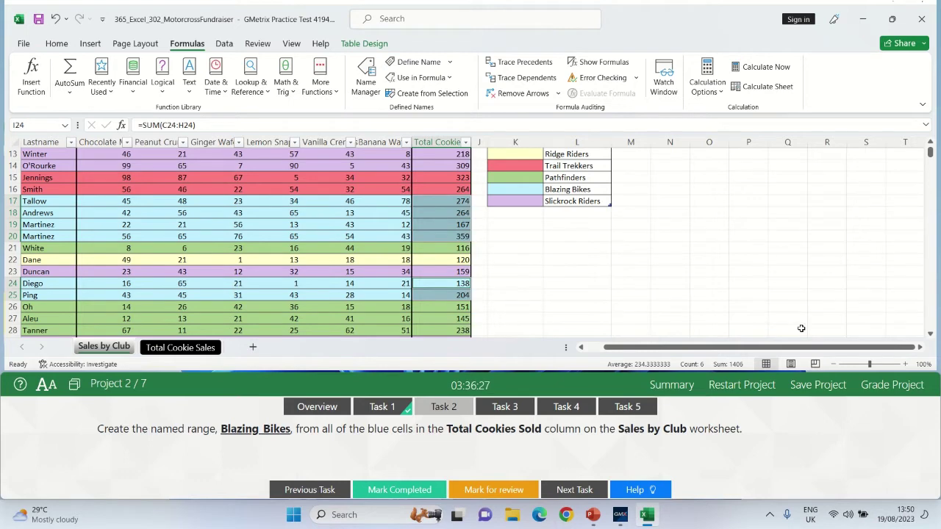
pyautogui.click(930, 334)
pyautogui.click(930, 334)
pyautogui.click(930, 333)
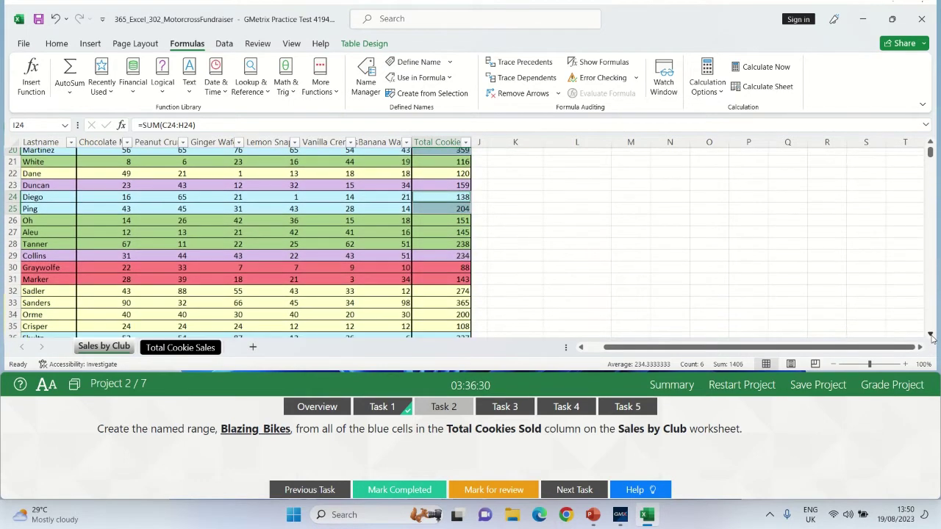
pyautogui.click(929, 333)
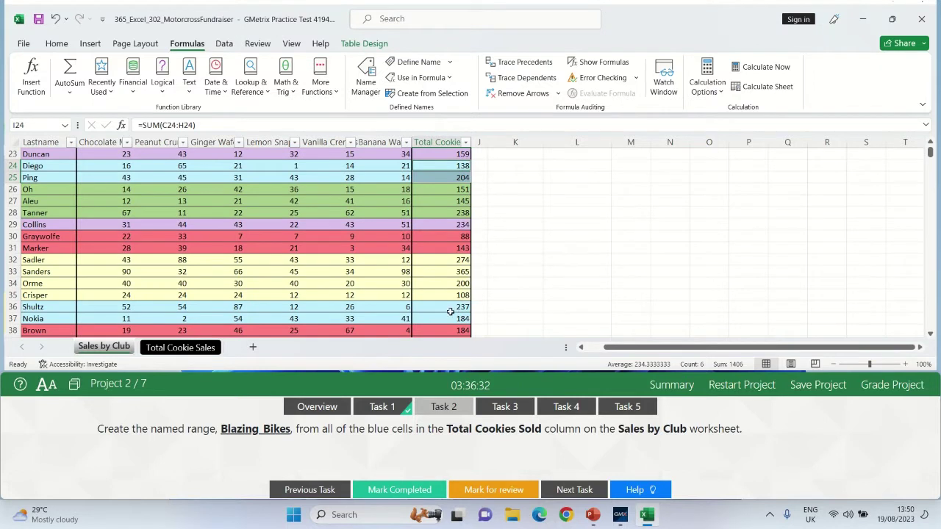
pyautogui.moveTo(446, 307); pyautogui.dragTo(446, 322)
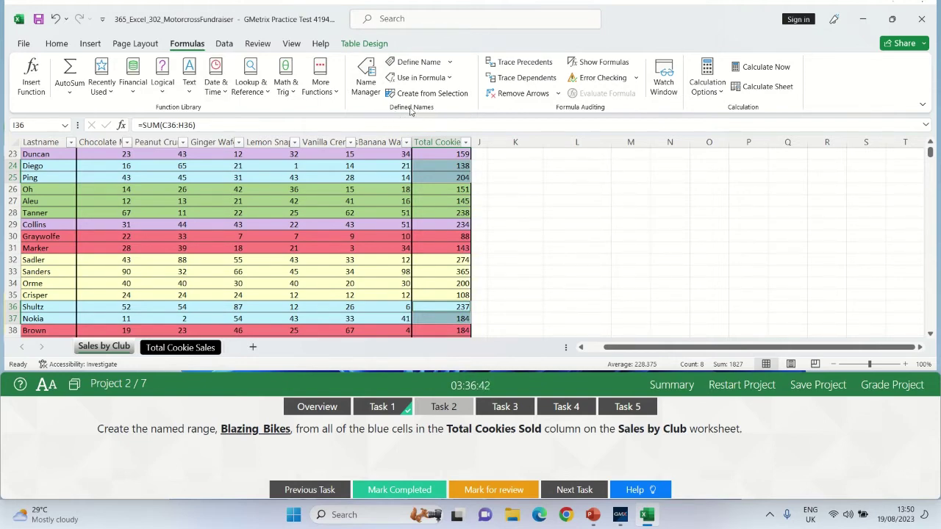
# Define a workbook-scoped named range Blazing_Bikes for the selected blue cells in the Total Cookies Sold column.
pyautogui.click(365, 88)
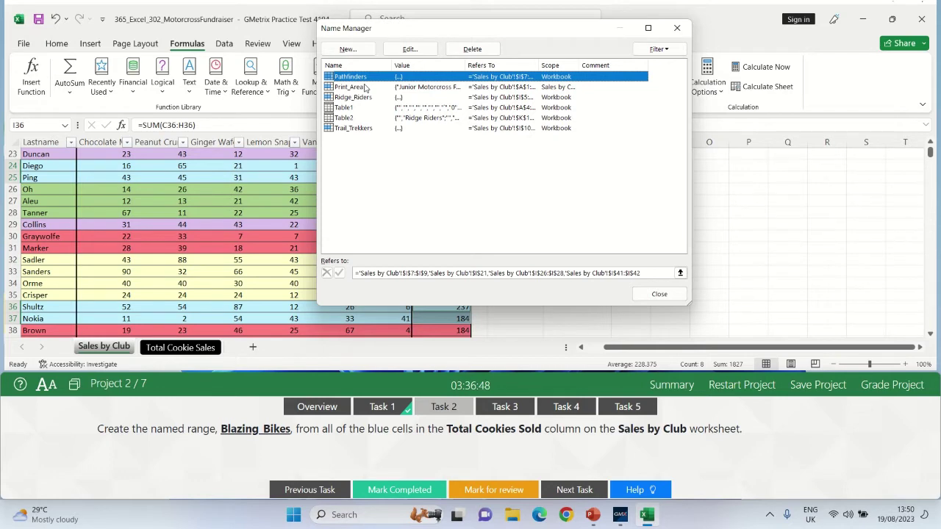
pyautogui.click(351, 49)
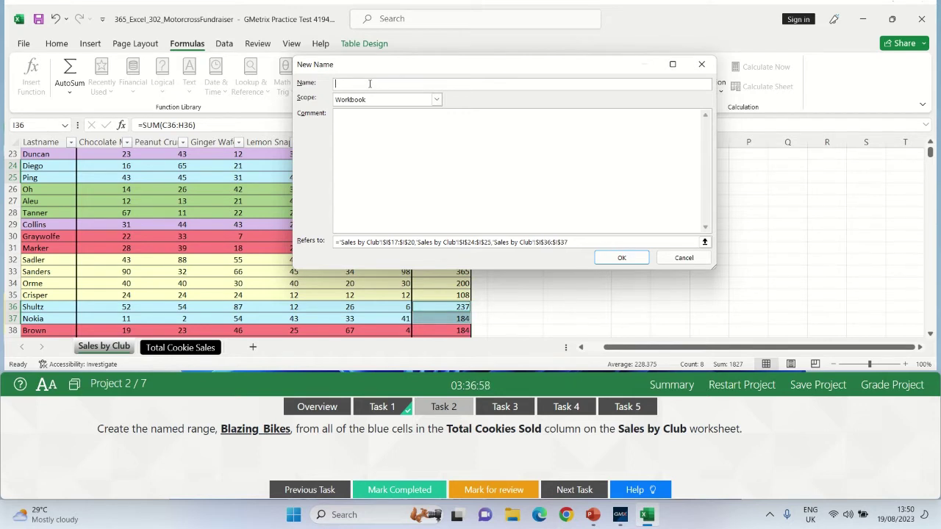
pyautogui.write('Blazing_Bik')
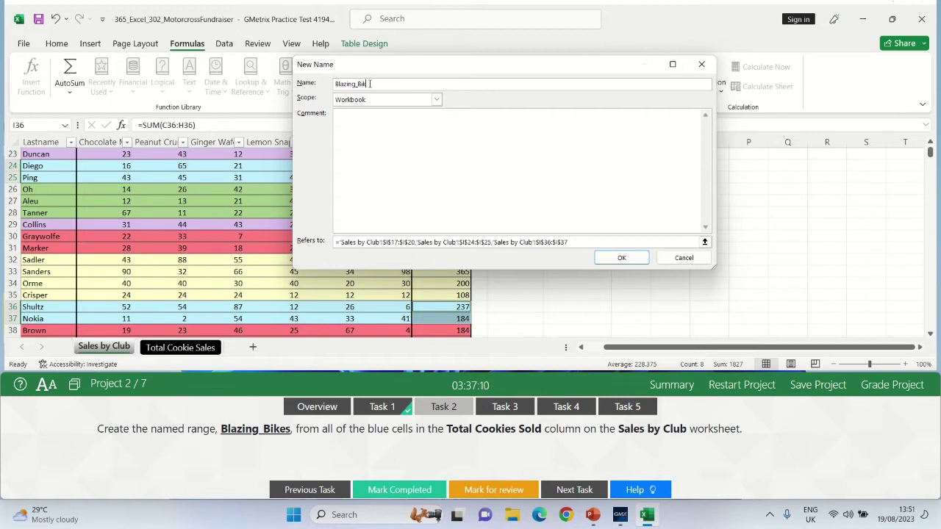
pyautogui.write('es')
pyautogui.click(621, 259)
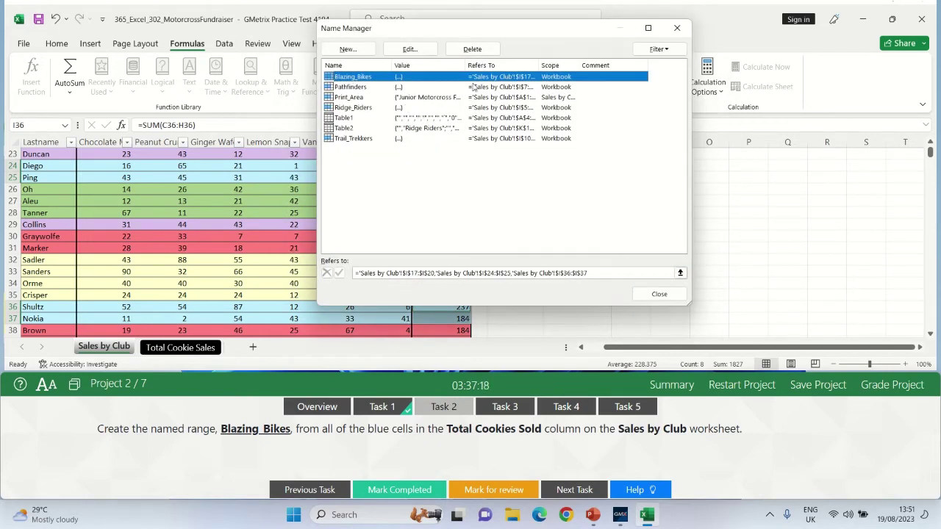
pyautogui.click(656, 295)
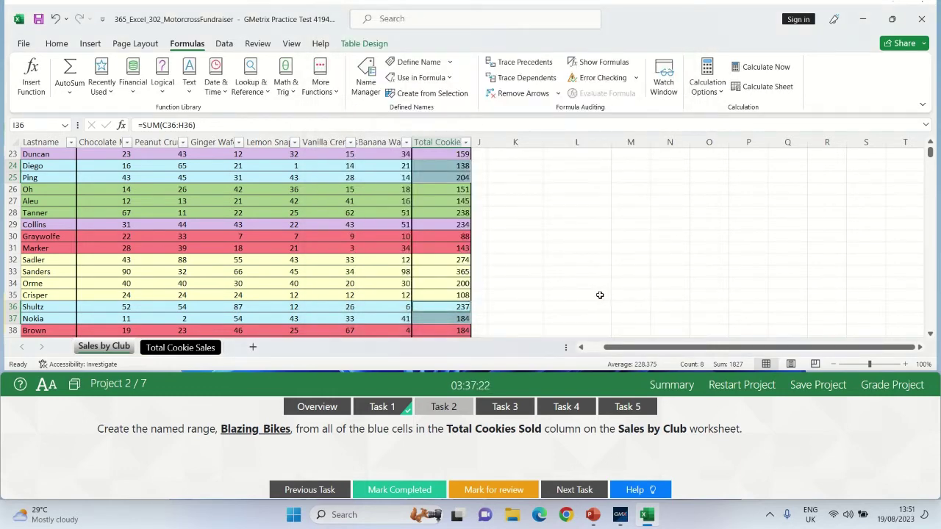
pyautogui.click(580, 298)
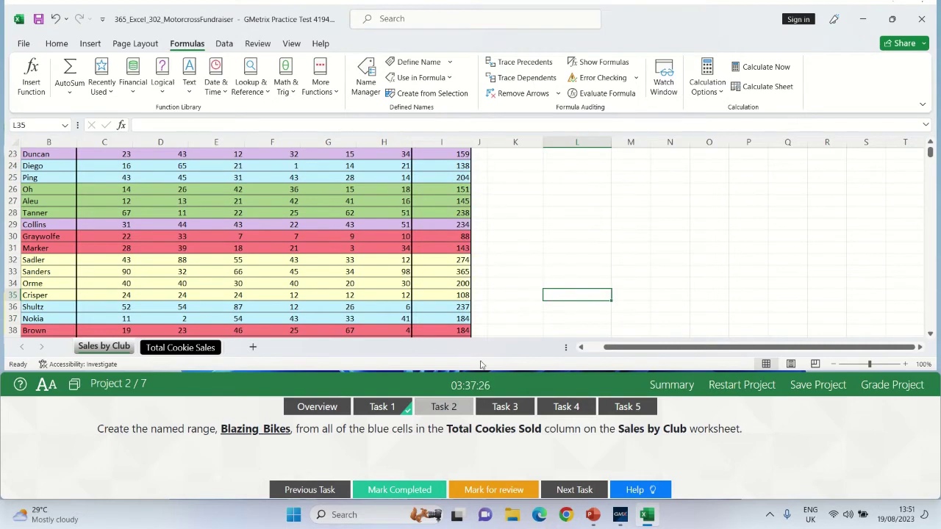
# Mark Task 2 completed and open Task 3.
pyautogui.click(382, 492)
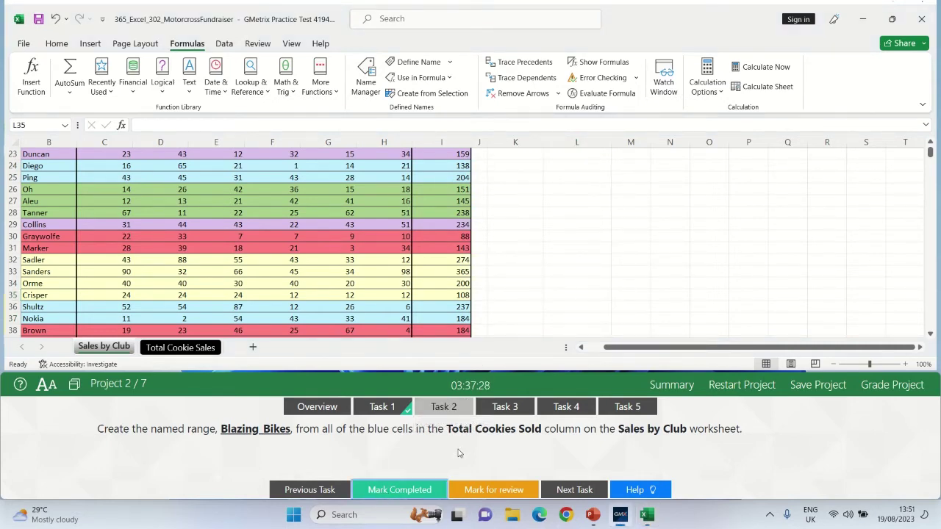
pyautogui.click(506, 409)
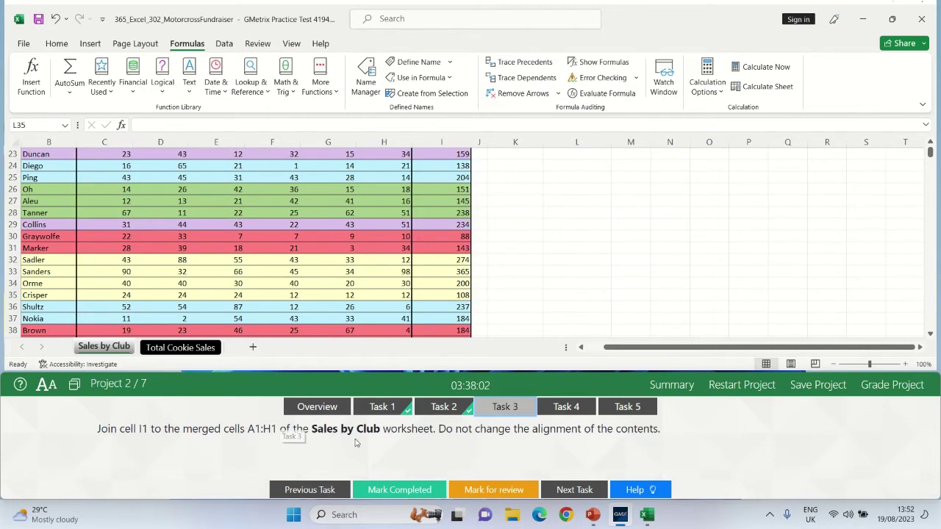
# Join cell I1 to the merged title cells A1:H1 on the Sales by Club worksheet using Merge Across.
pyautogui.click(104, 349)
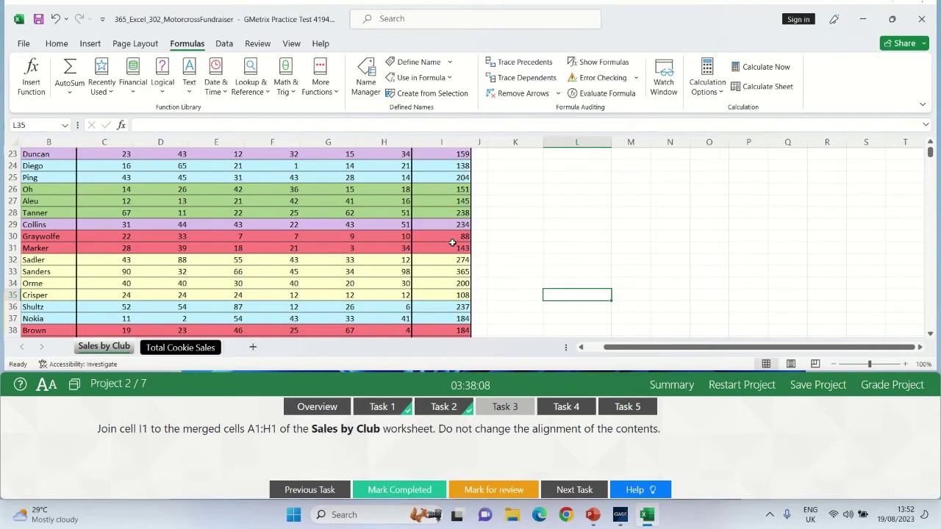
pyautogui.click(483, 251)
pyautogui.press('Up')
pyautogui.press('Up')
pyautogui.press('Up')
pyautogui.press('Up')
pyautogui.press('Up')
pyautogui.press('Up')
pyautogui.press('Up')
pyautogui.press('Up')
pyautogui.press('Up')
pyautogui.press('Up')
pyautogui.press('Up')
pyautogui.press('Up')
pyautogui.press('Up')
pyautogui.press('Up')
pyautogui.press('Up')
pyautogui.press('Up')
pyautogui.press('Up')
pyautogui.press('Up')
pyautogui.press('Up')
pyautogui.press('Up')
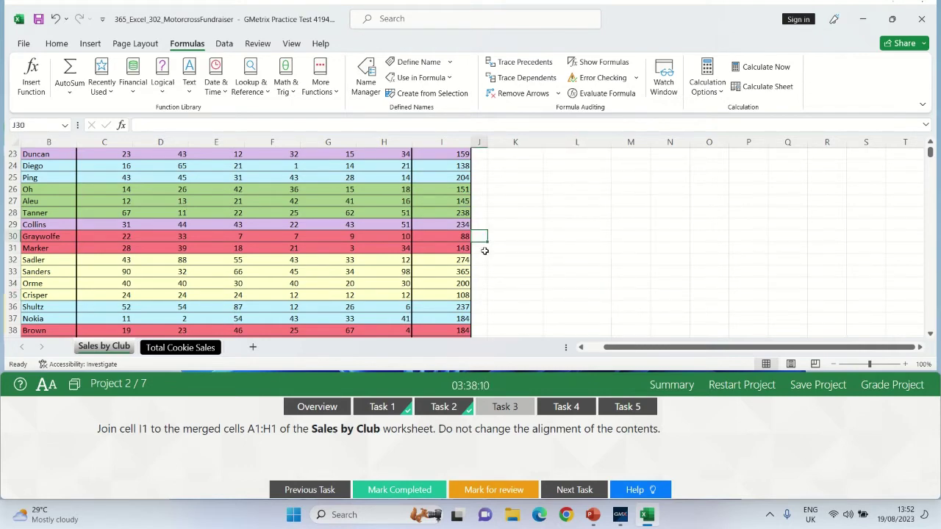
pyautogui.press('Up')
pyautogui.press('Up')
pyautogui.press('Up')
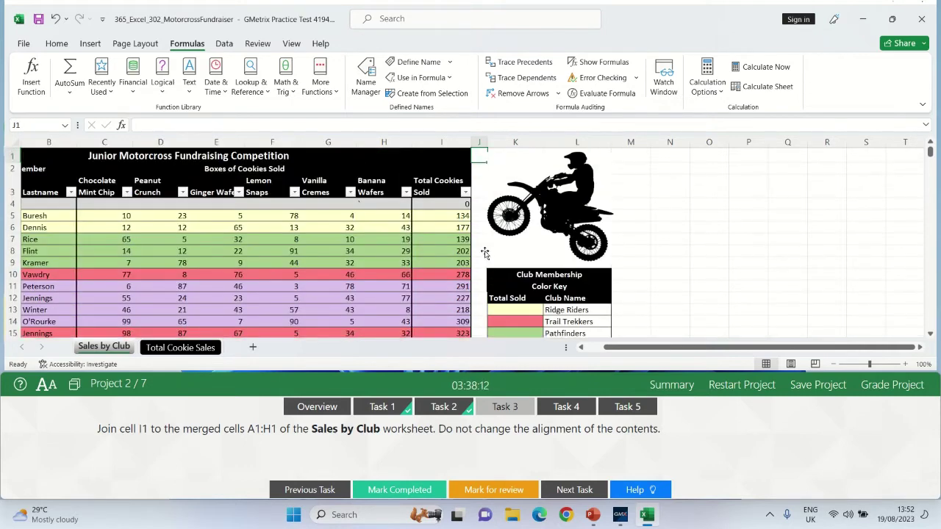
pyautogui.click(37, 156)
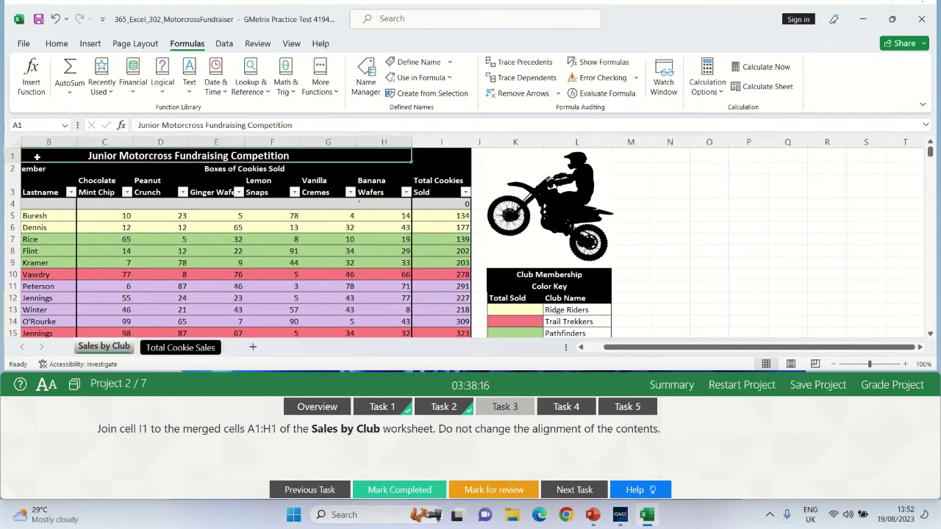
pyautogui.hscroll(-1, 37, 156)
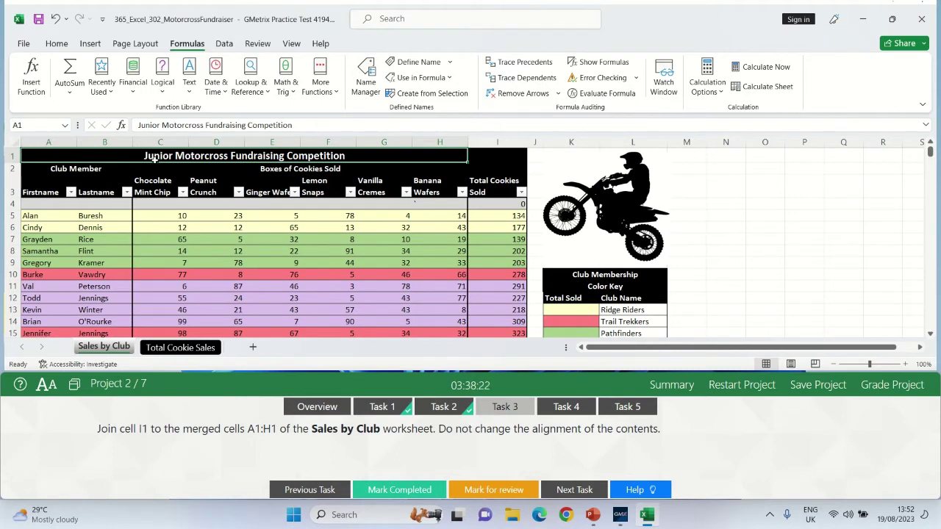
pyautogui.moveTo(402, 157); pyautogui.dragTo(496, 158)
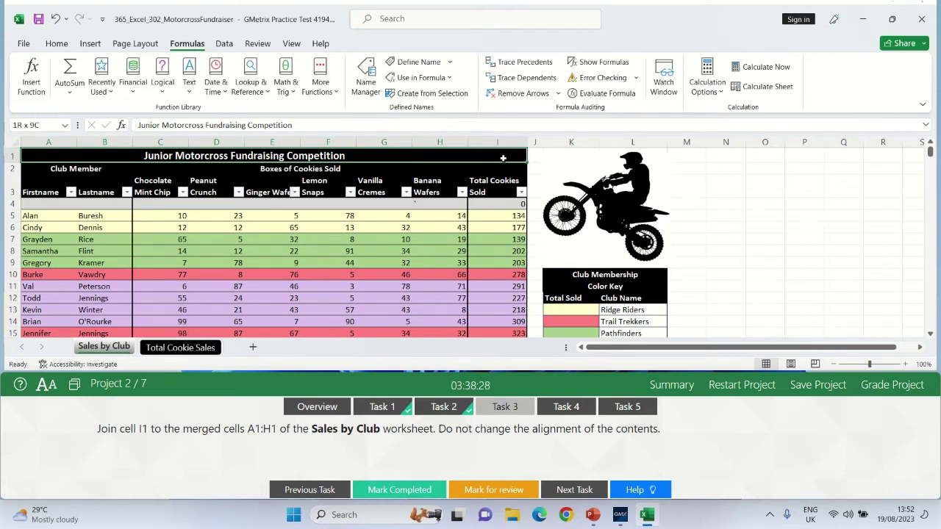
pyautogui.moveTo(502, 158); pyautogui.dragTo(503, 158)
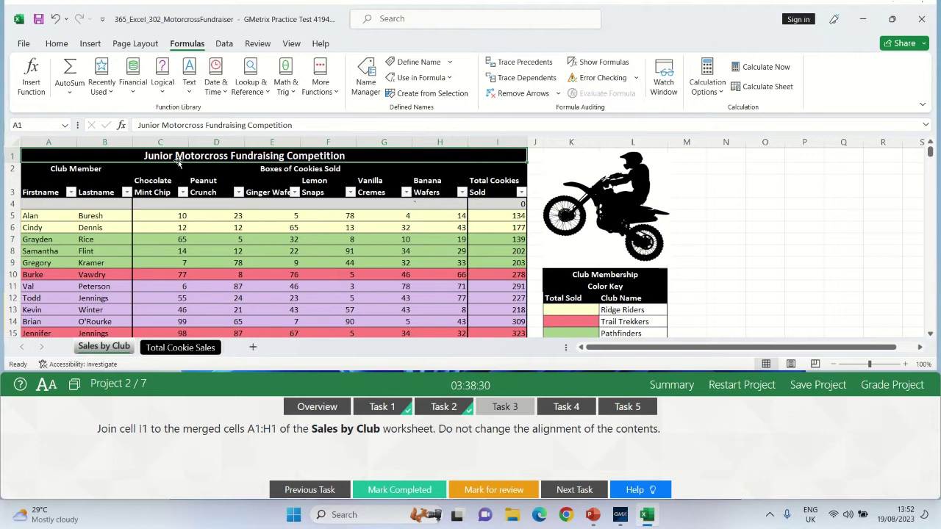
pyautogui.click(57, 44)
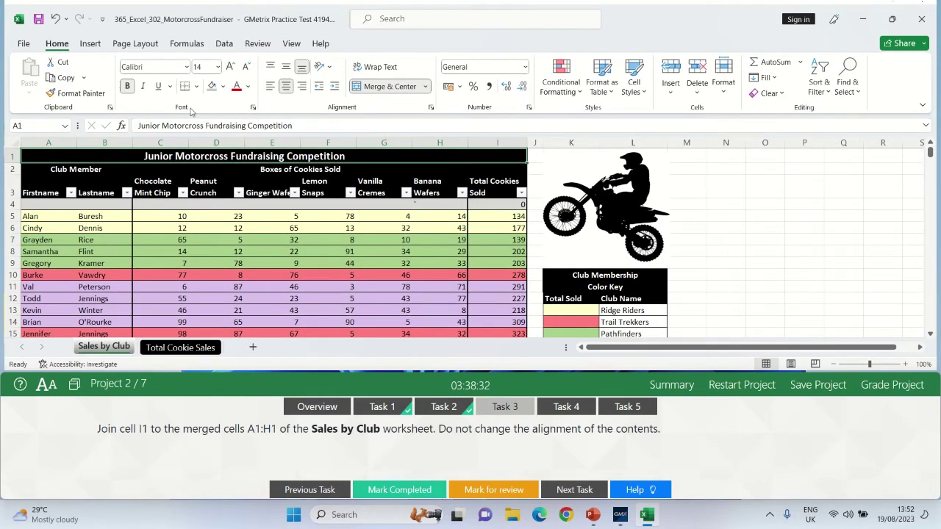
pyautogui.click(427, 86)
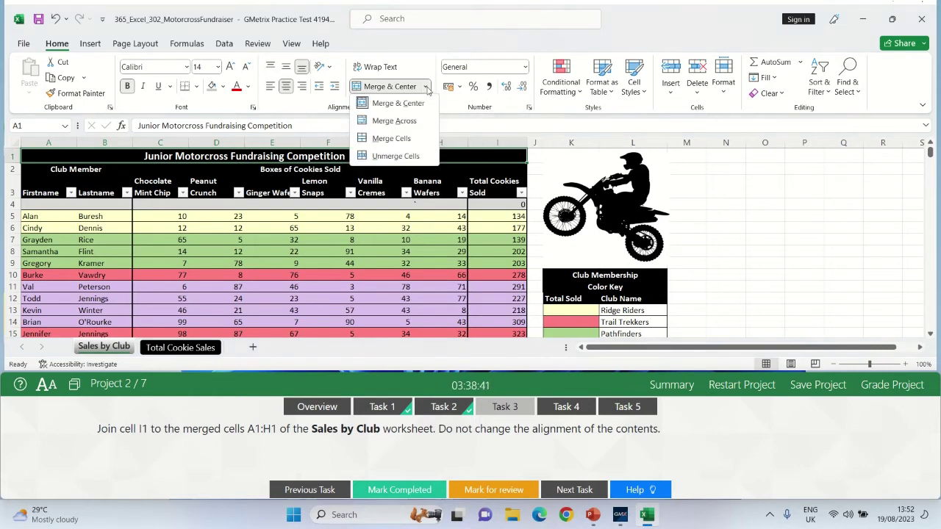
pyautogui.click(392, 124)
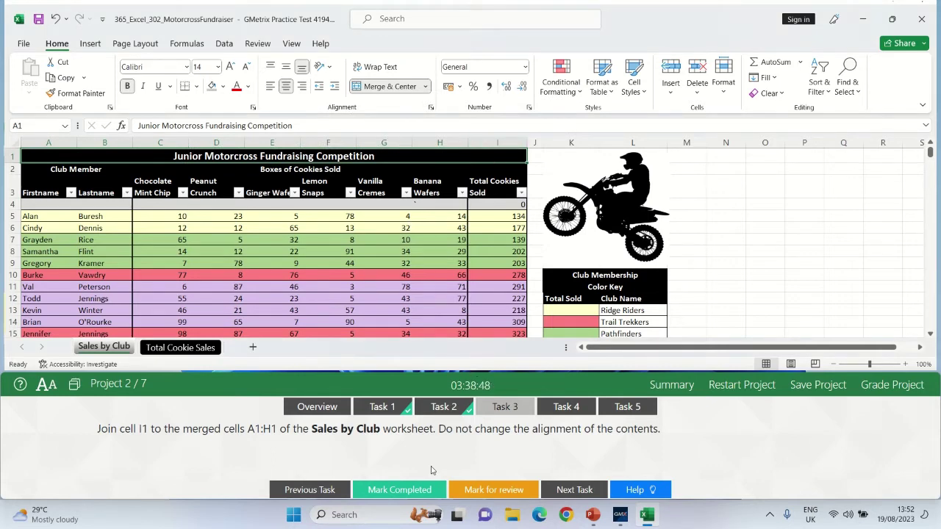
# Mark Task 3 completed and open Task 4.
pyautogui.click(392, 491)
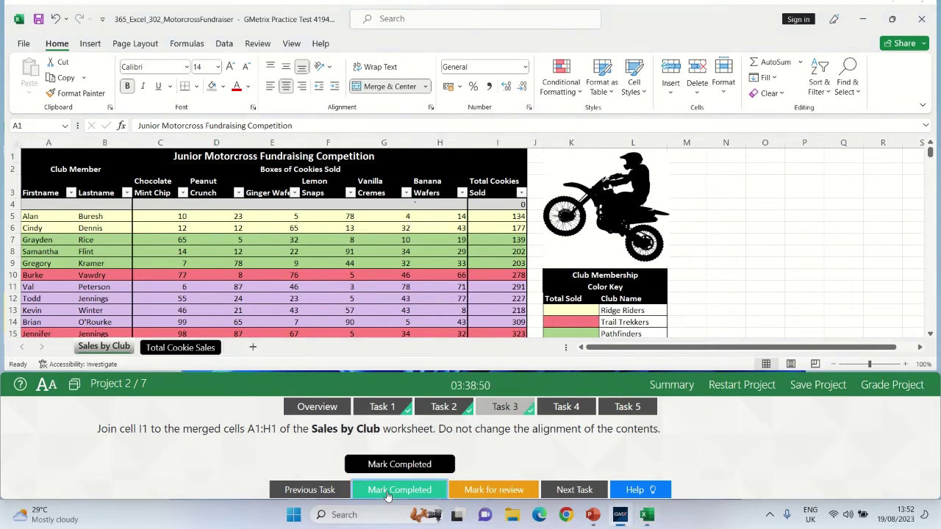
pyautogui.click(565, 408)
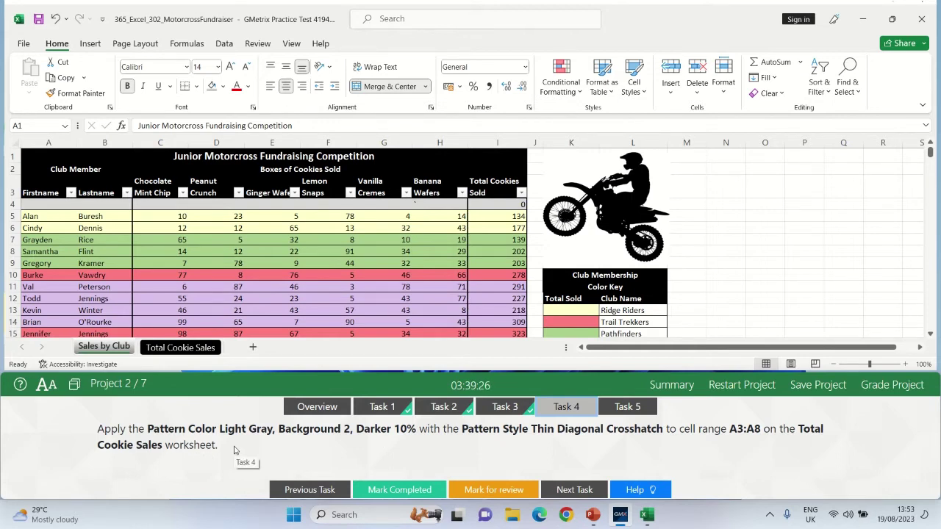
# Fill A3:A8 on the Total Cookie Sales worksheet with pattern color Light Gray, Background 2, Darker 10% and the Thin Diagonal Crosshatch style.
pyautogui.click(176, 352)
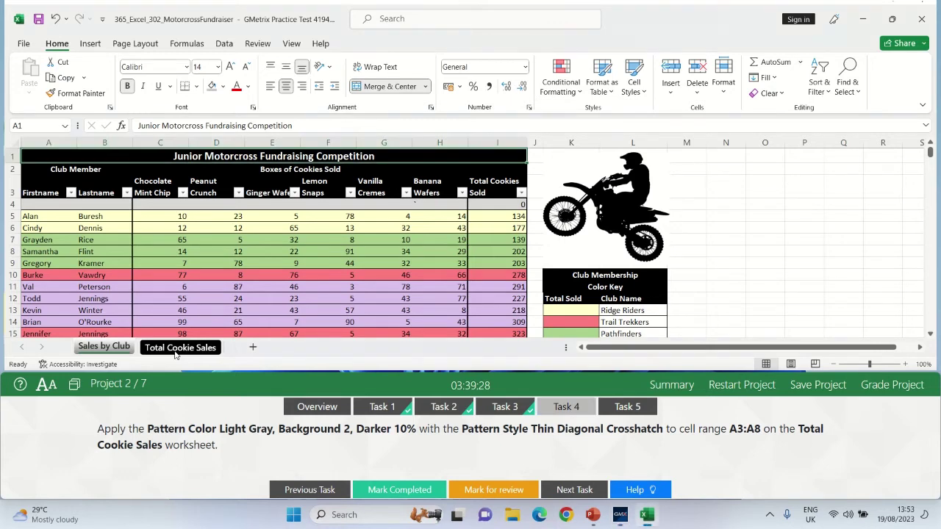
pyautogui.click(177, 349)
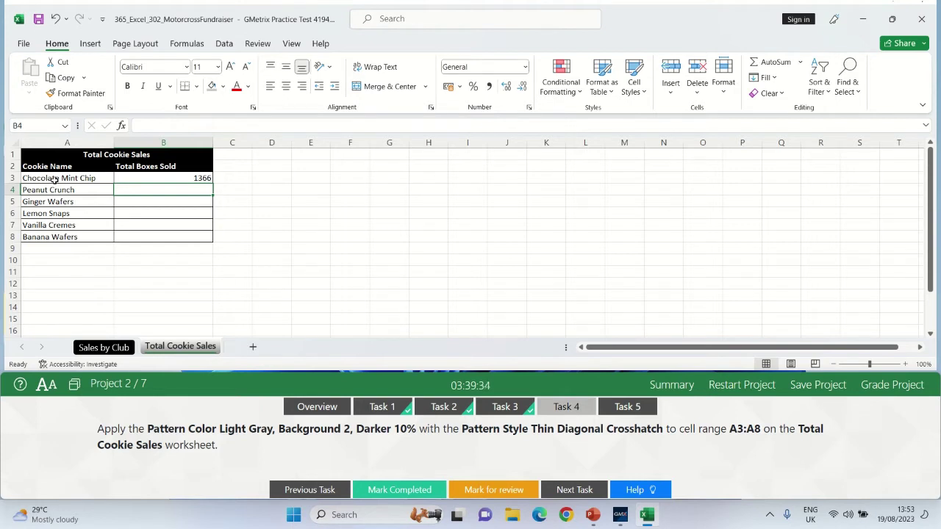
pyautogui.moveTo(54, 180); pyautogui.dragTo(48, 237)
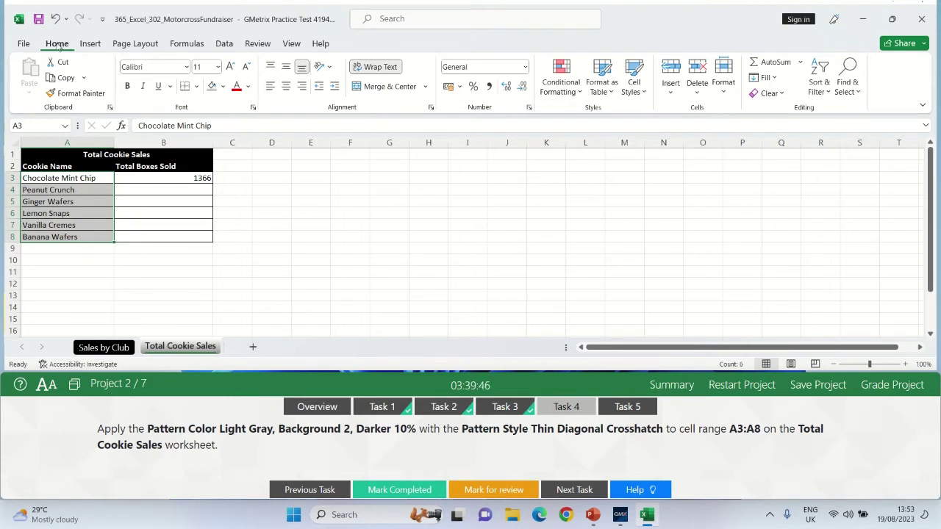
pyautogui.click(253, 109)
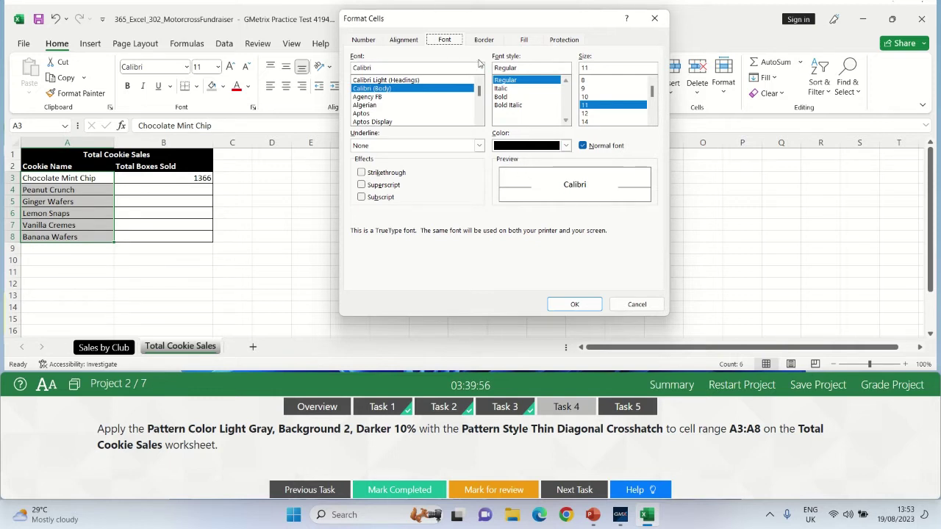
pyautogui.click(522, 42)
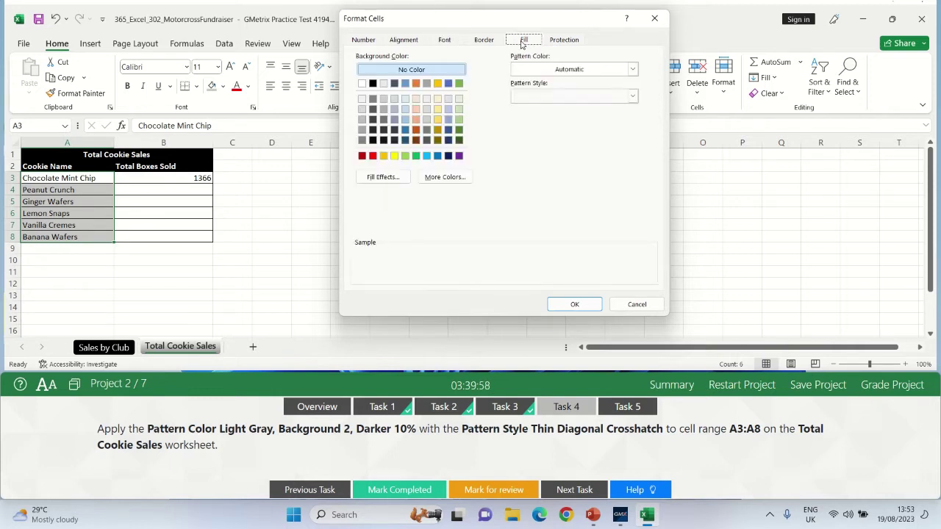
pyautogui.click(632, 69)
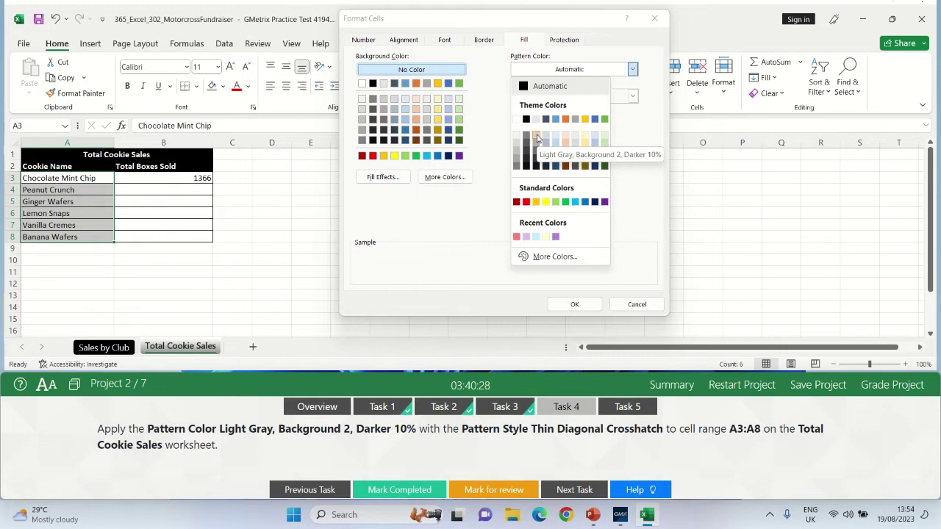
pyautogui.click(536, 137)
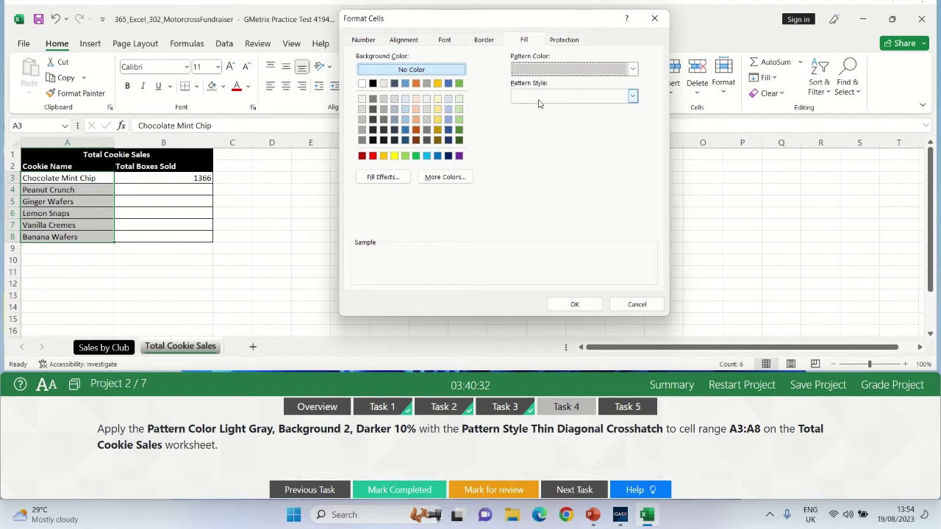
pyautogui.click(632, 96)
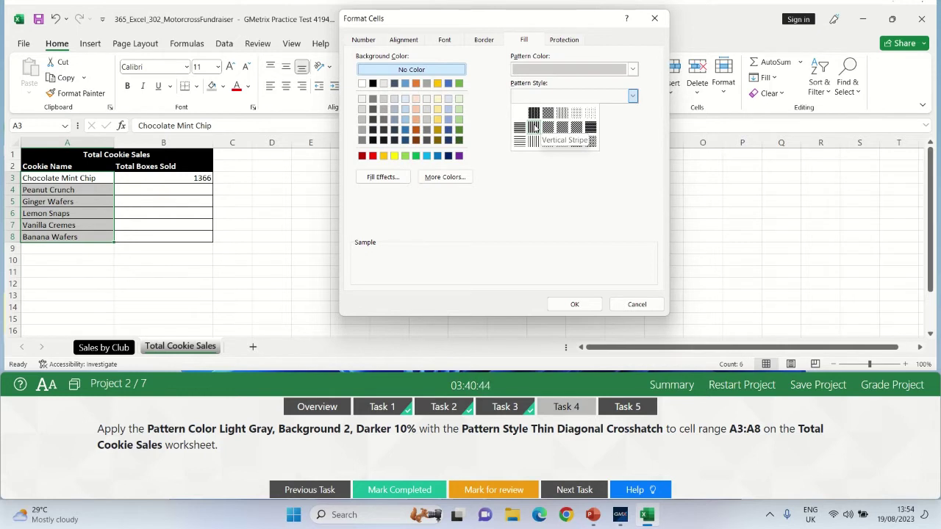
pyautogui.click(591, 142)
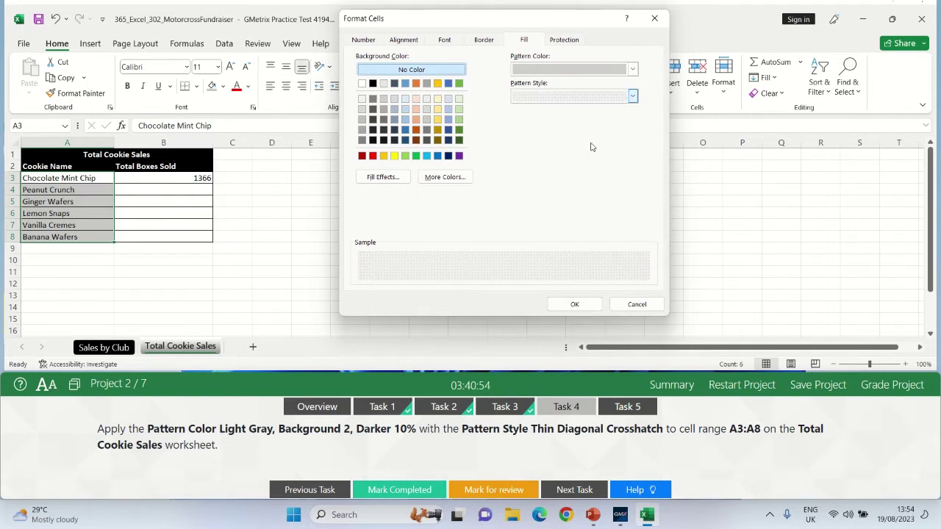
pyautogui.click(575, 304)
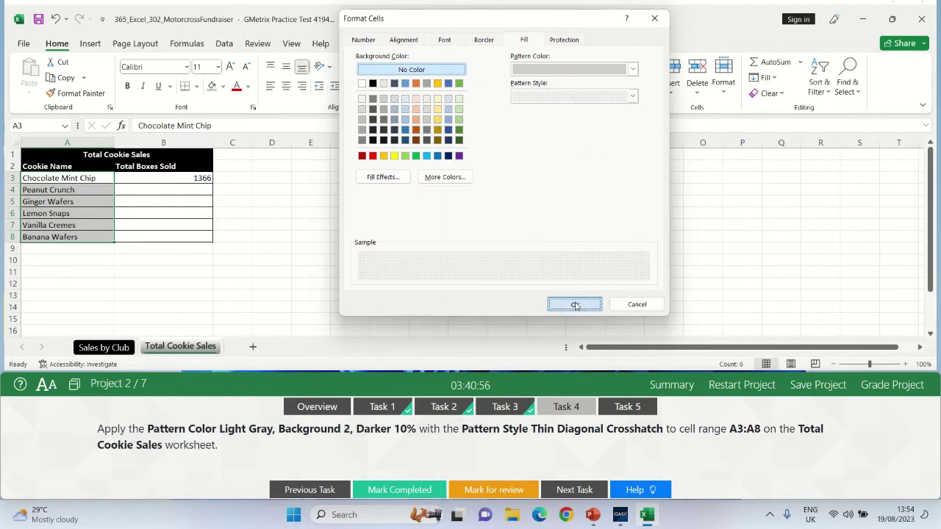
# Mark Task 4 completed and open Task 5.
pyautogui.click(401, 489)
pyautogui.click(626, 408)
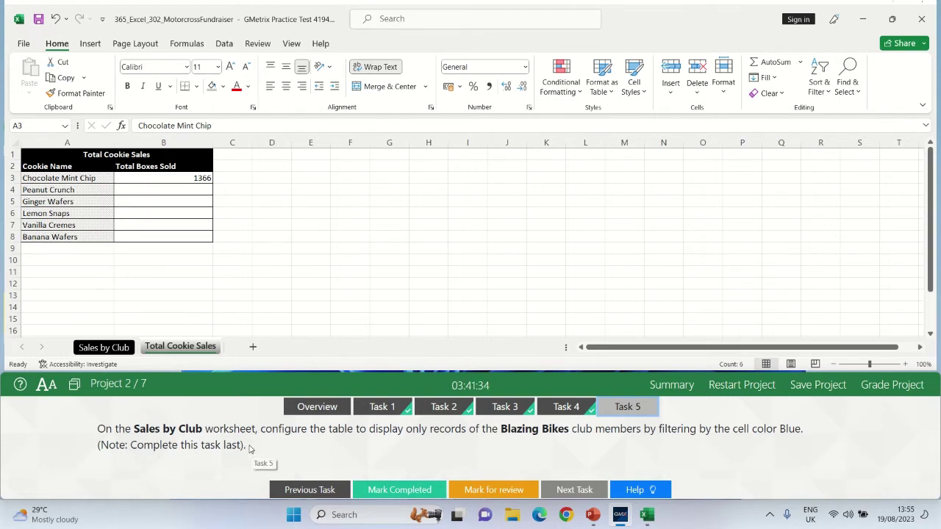
# Filter the table on the Sales by Club worksheet by the light blue cell color using the Firstname column.
pyautogui.click(112, 349)
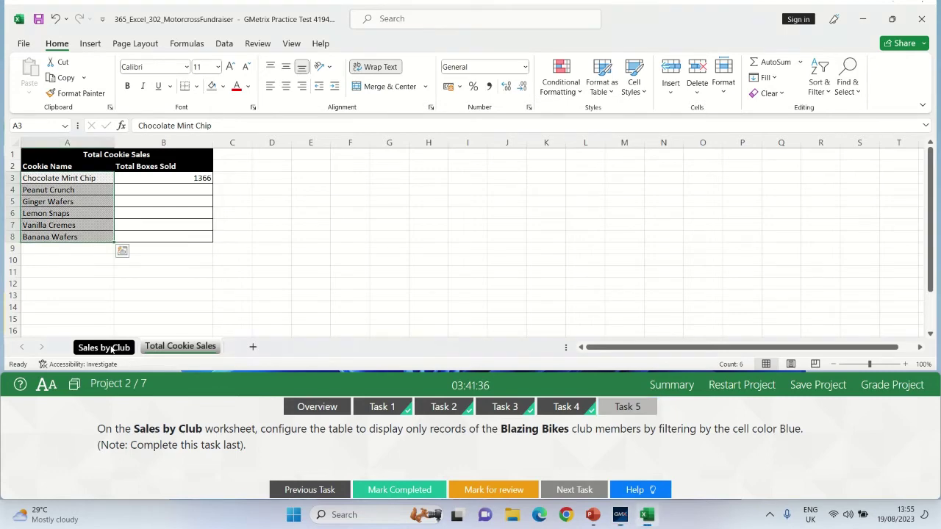
pyautogui.click(112, 350)
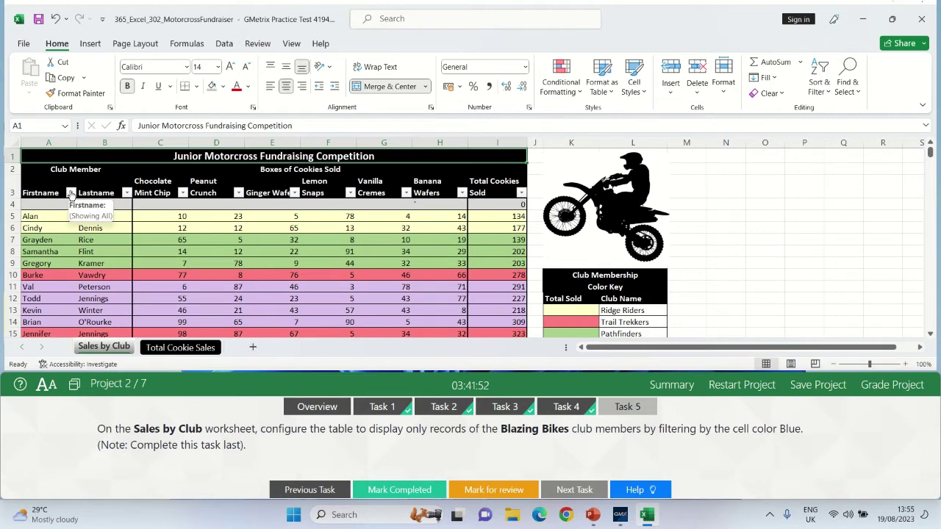
pyautogui.click(72, 193)
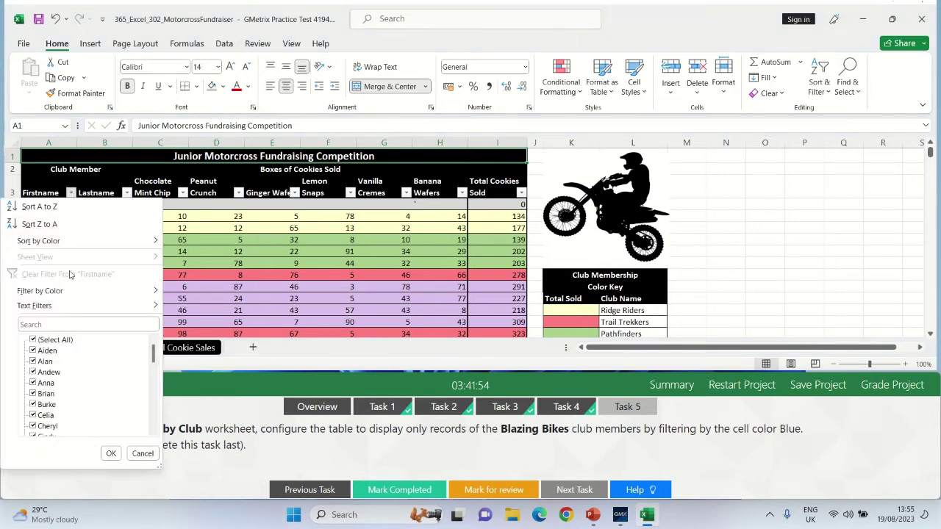
pyautogui.moveTo(72, 291)
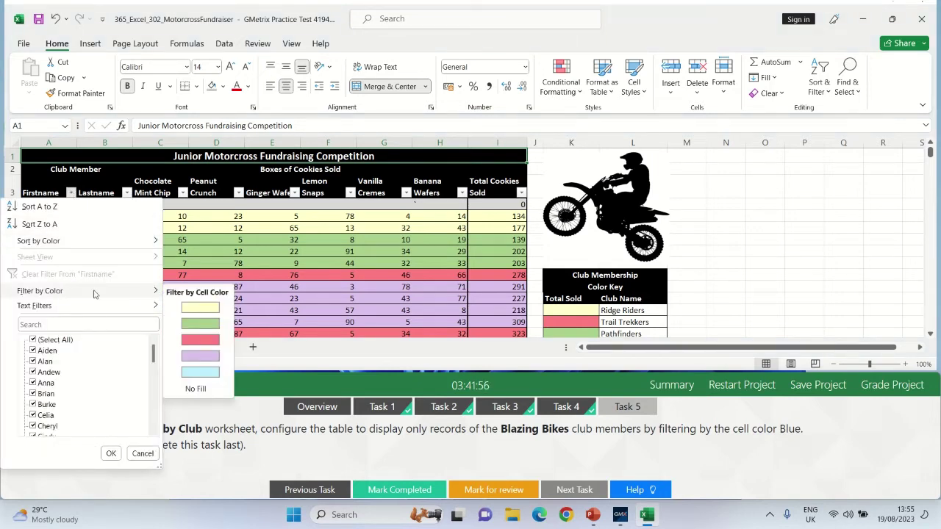
pyautogui.click(199, 373)
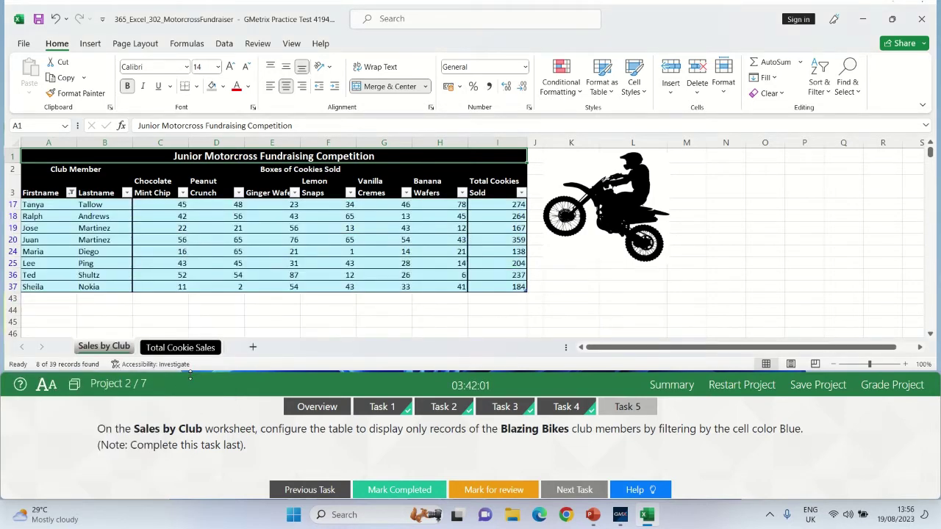
pyautogui.click(431, 311)
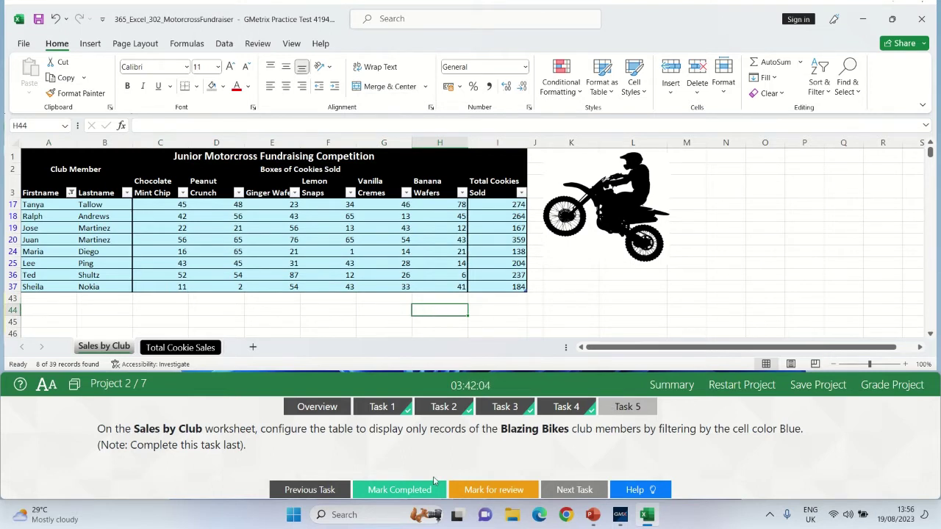
# Mark Task 5 completed and grade Project 2, moving on to Task 1 of Project 3.
pyautogui.click(390, 491)
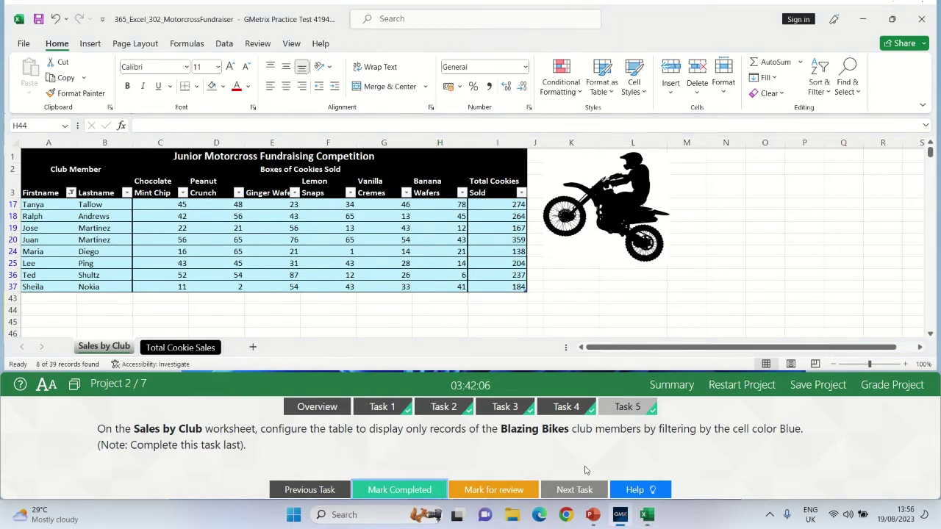
pyautogui.click(882, 390)
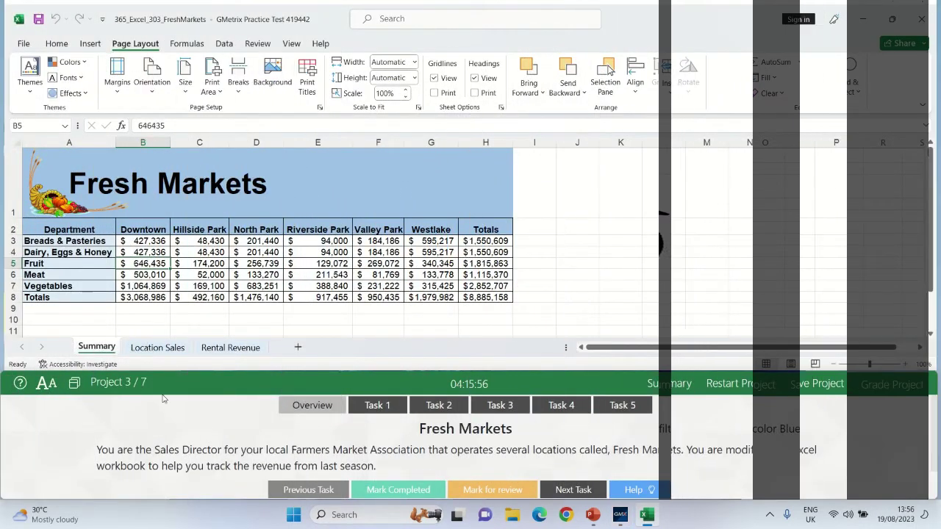
pyautogui.click(375, 405)
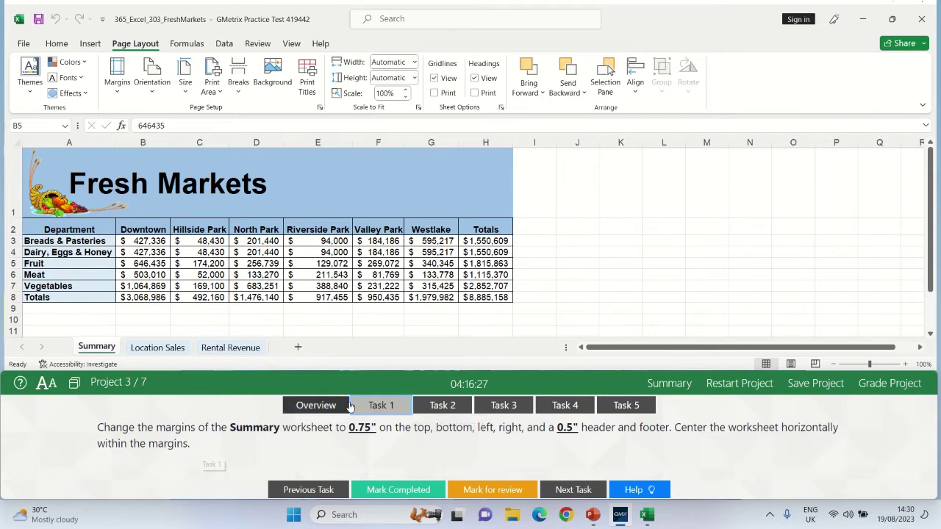
# Set custom top, bottom, left and right page margins of 0.75 for the Summary worksheet.
pyautogui.click(103, 348)
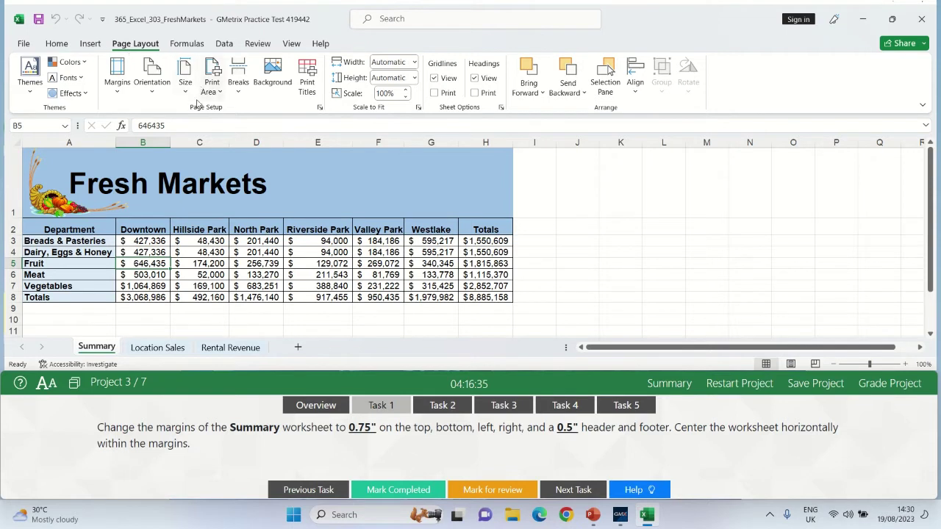
pyautogui.click(116, 91)
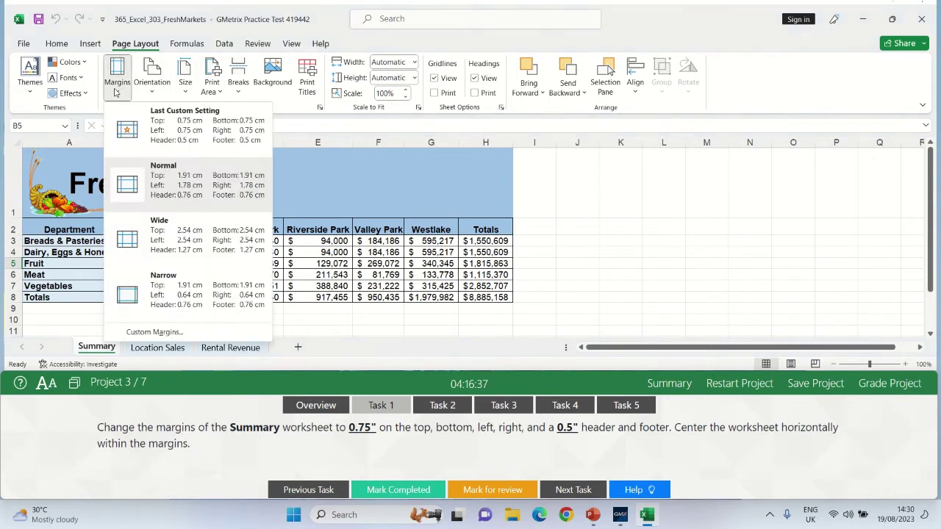
pyautogui.click(152, 334)
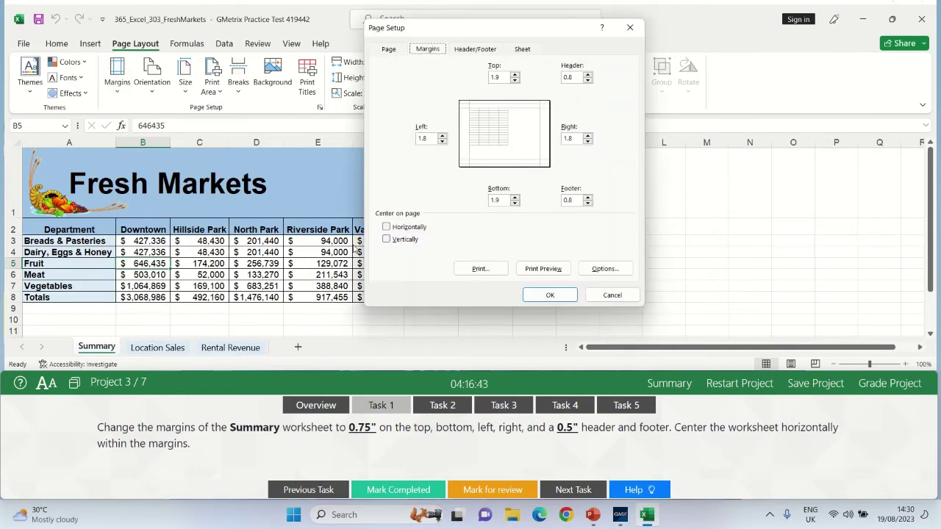
pyautogui.click(495, 77)
pyautogui.press('BackSpace')
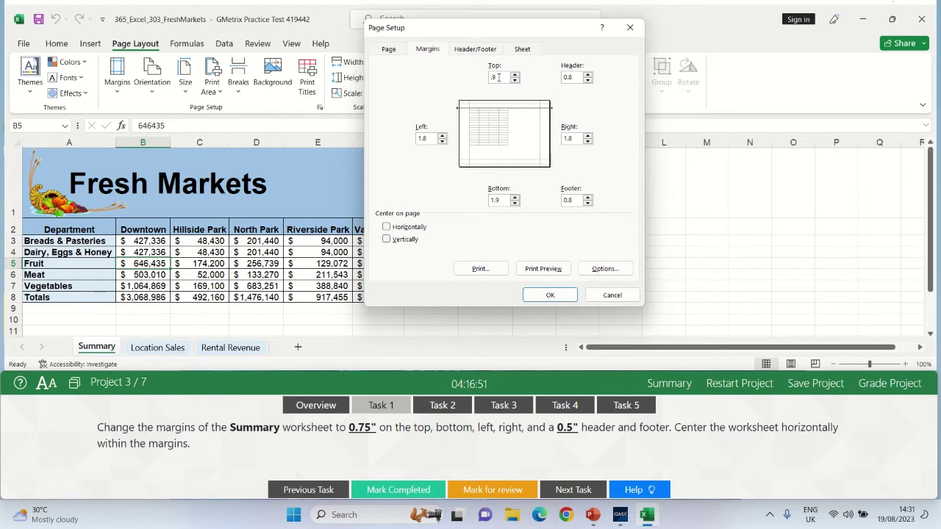
pyautogui.write('0.75')
pyautogui.click(496, 201)
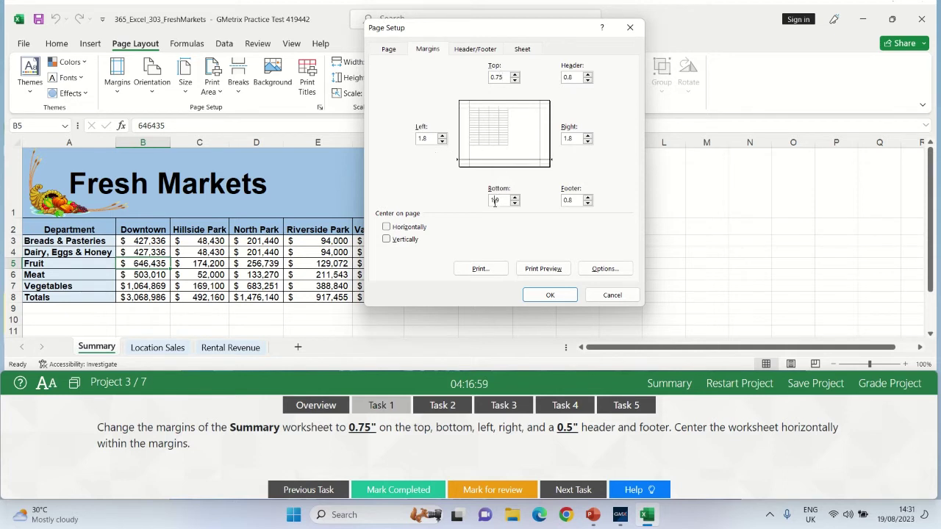
pyautogui.write('0.75')
pyautogui.click(430, 138)
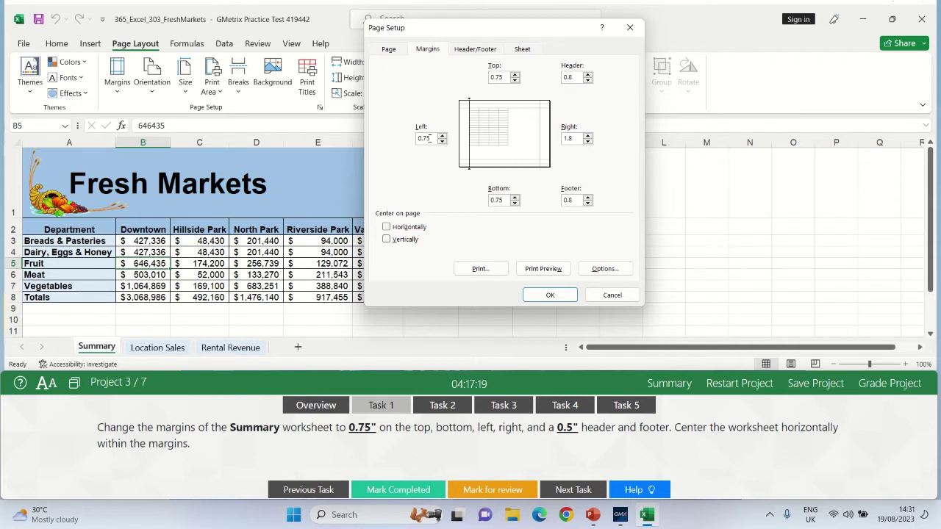
pyautogui.click(572, 138)
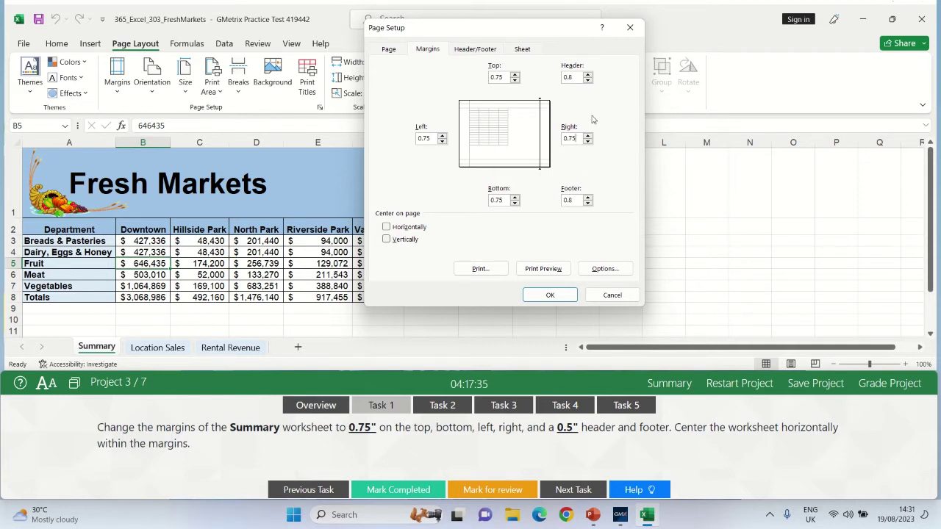
# Set the header and footer margins to 0.5 and center the Summary worksheet horizontally on the page.
pyautogui.click(572, 77)
pyautogui.click(572, 200)
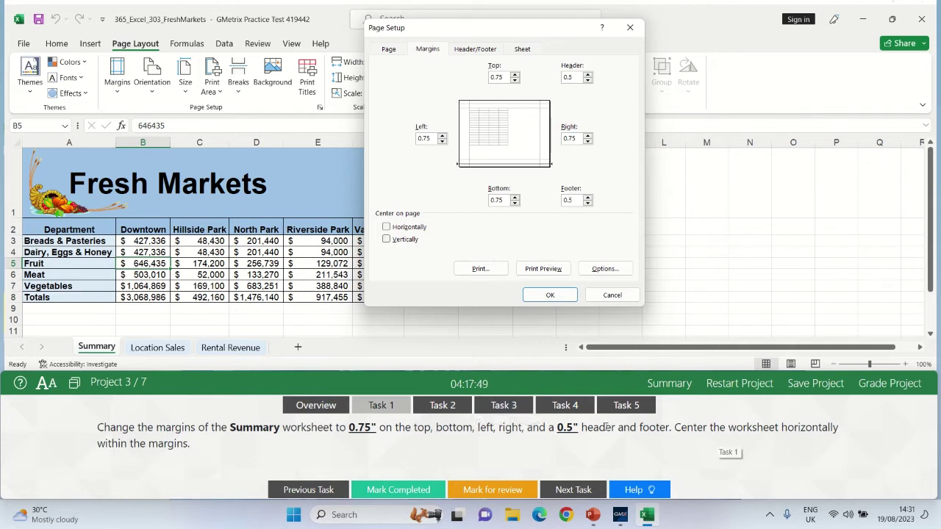
pyautogui.click(386, 227)
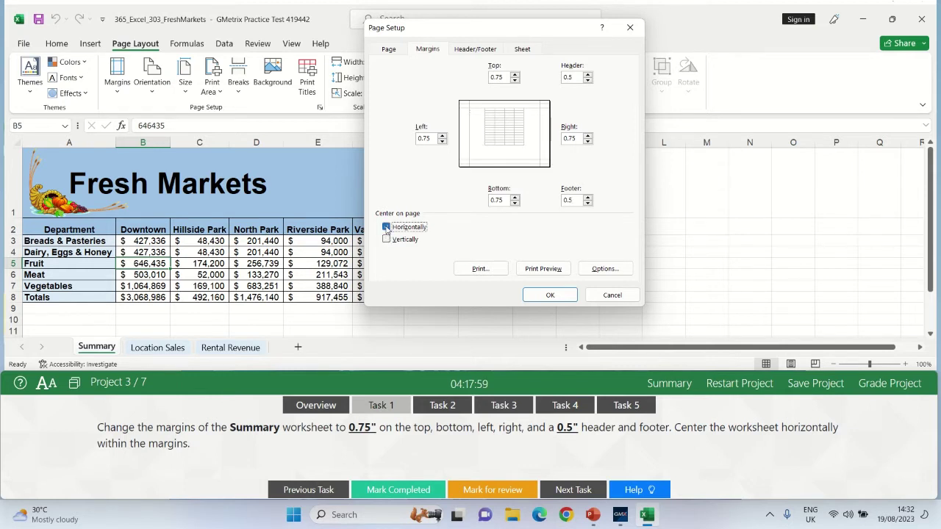
pyautogui.click(531, 296)
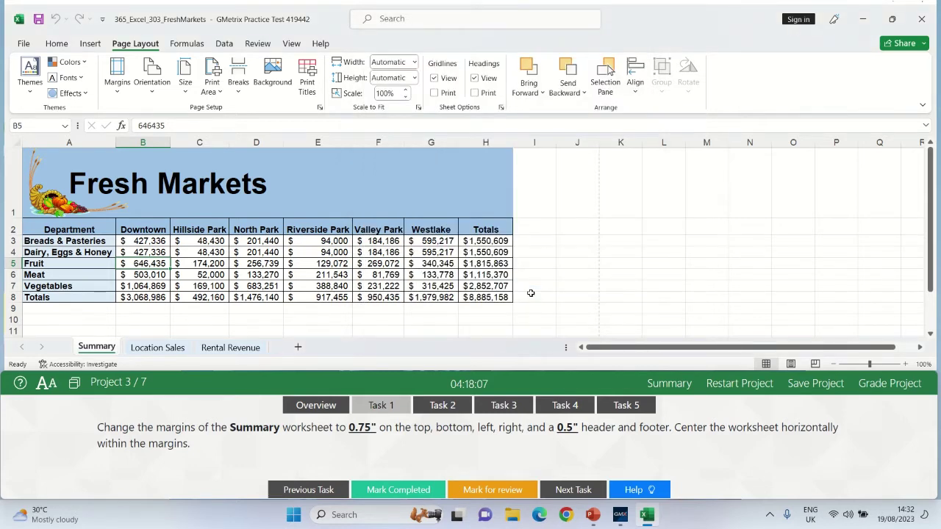
# Mark Task 1 of the Fresh Markets project completed and open Task 2.
pyautogui.click(407, 491)
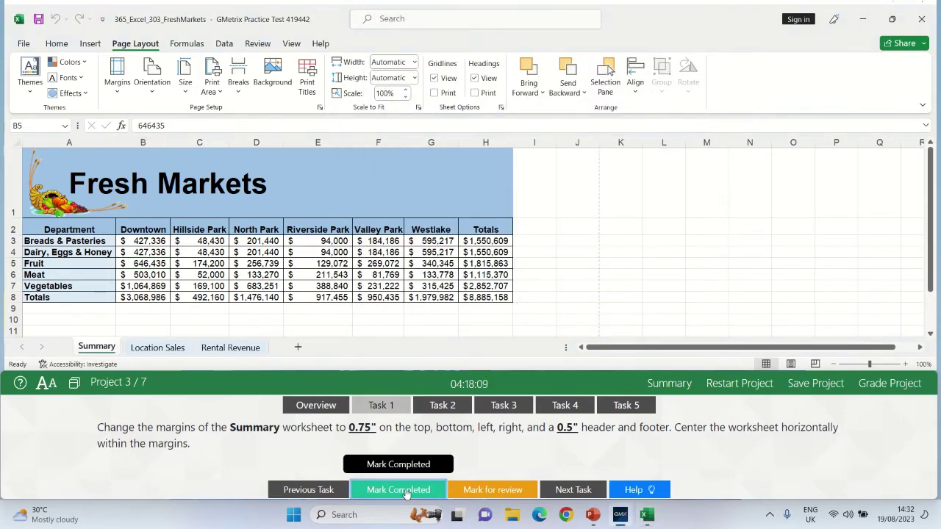
pyautogui.click(441, 406)
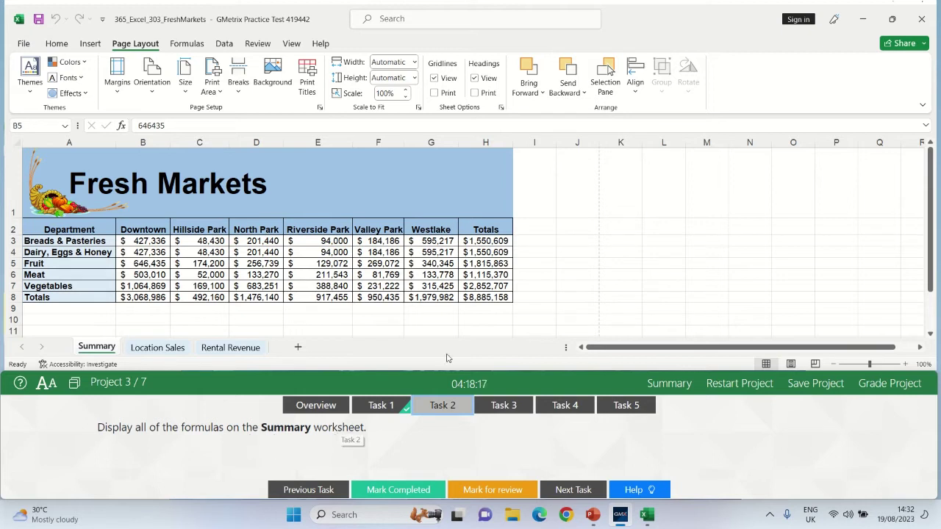
# Display all formulas on the Summary worksheet with Show Formulas.
pyautogui.click(105, 353)
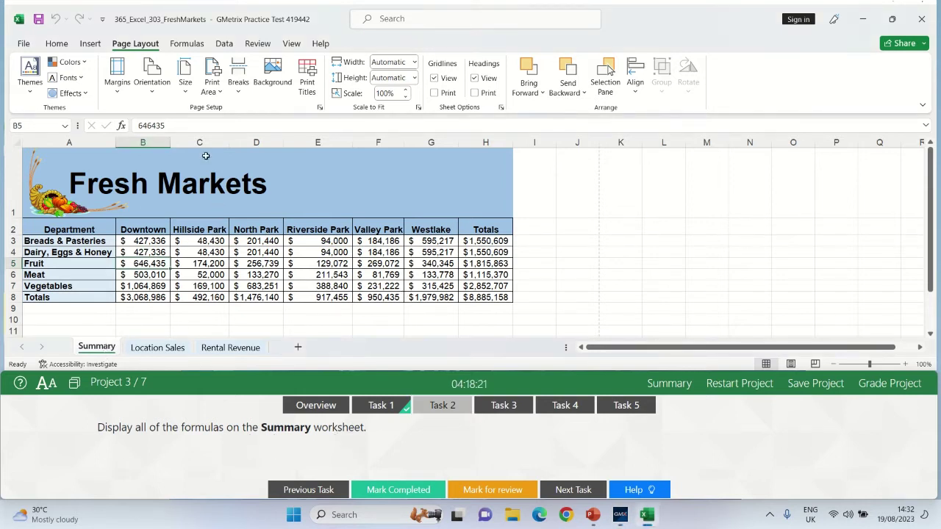
pyautogui.click(185, 44)
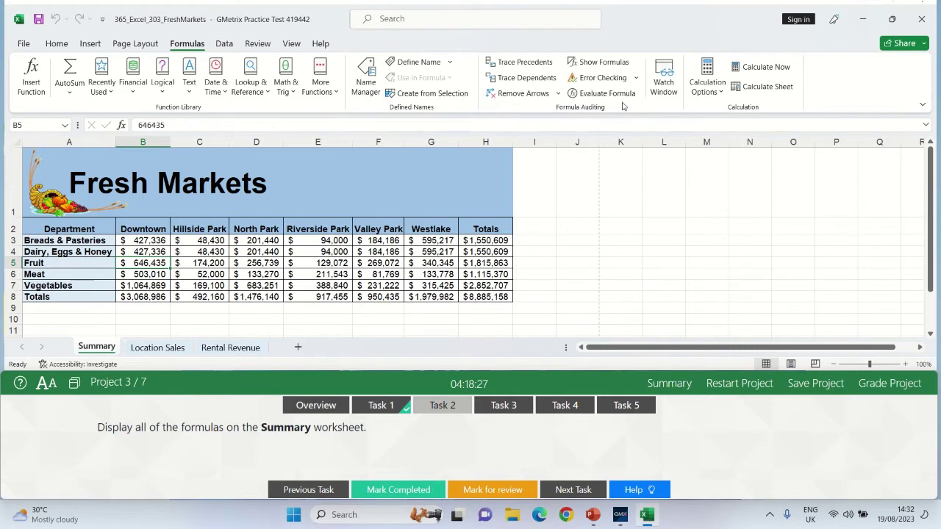
pyautogui.click(589, 66)
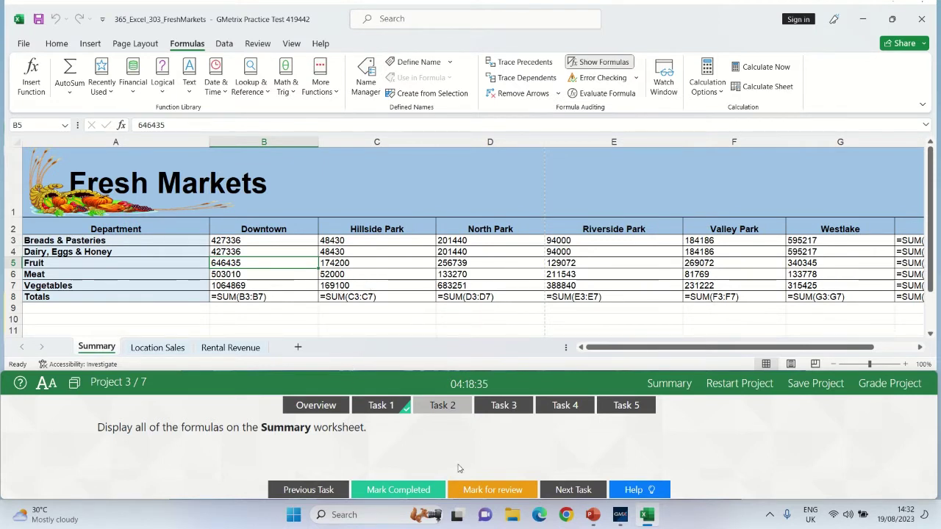
# Mark Task 2 of the Fresh Markets project completed and open Task 3.
pyautogui.click(396, 490)
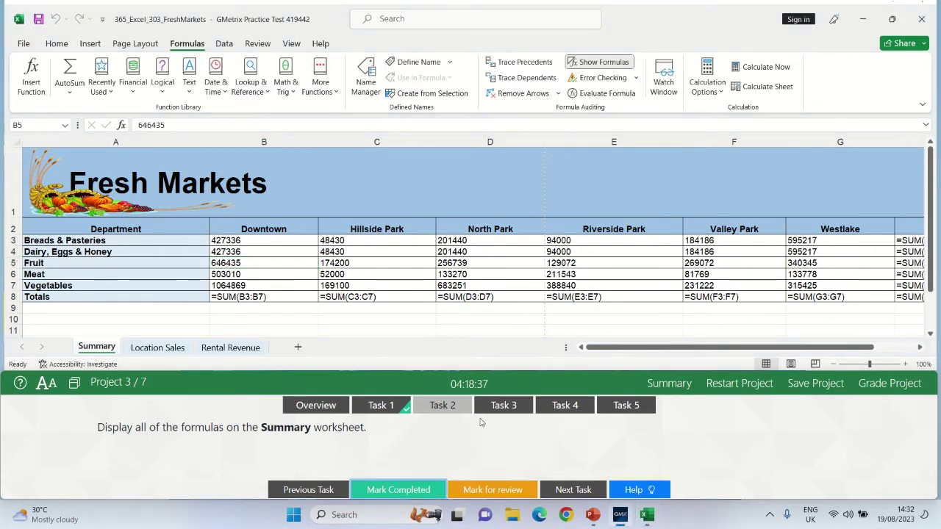
pyautogui.click(504, 405)
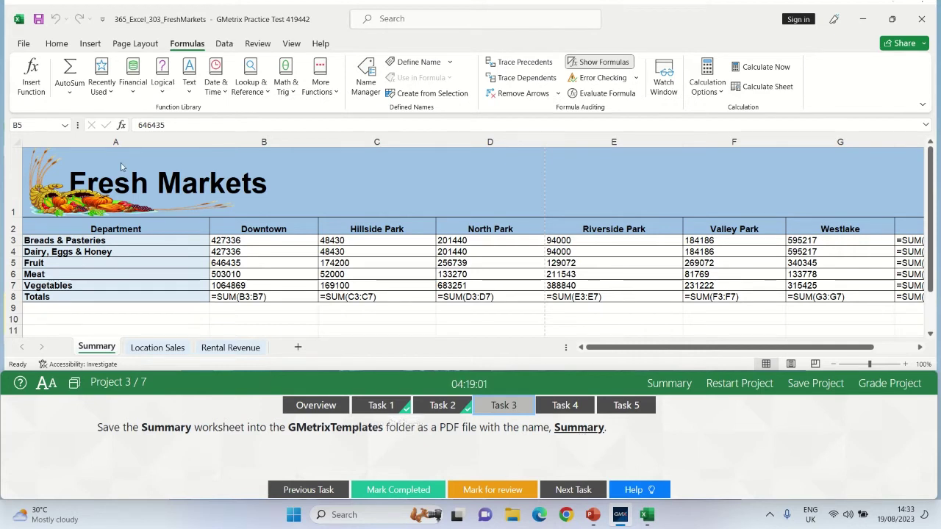
# Save the Summary worksheet as a PDF file named Summary in the GMetrixTemplates folder under Documents.
pyautogui.click(25, 48)
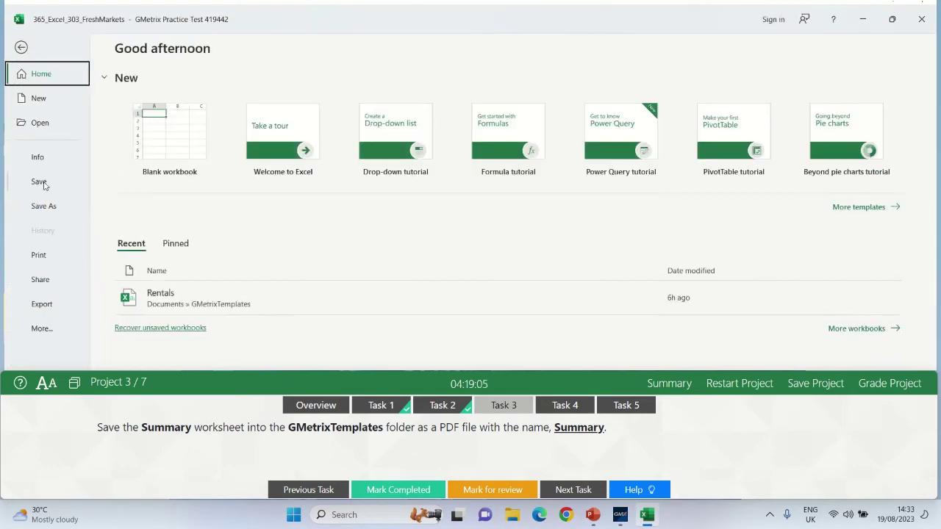
pyautogui.click(42, 206)
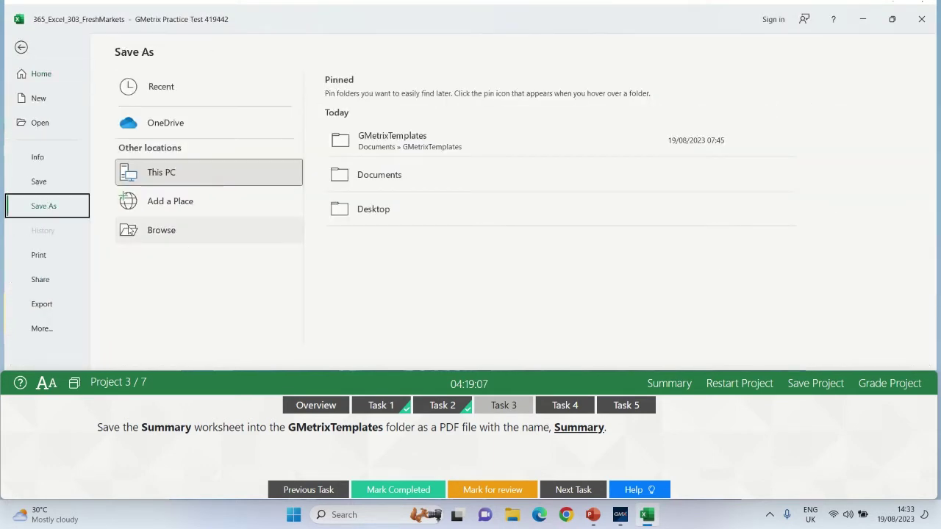
pyautogui.click(144, 231)
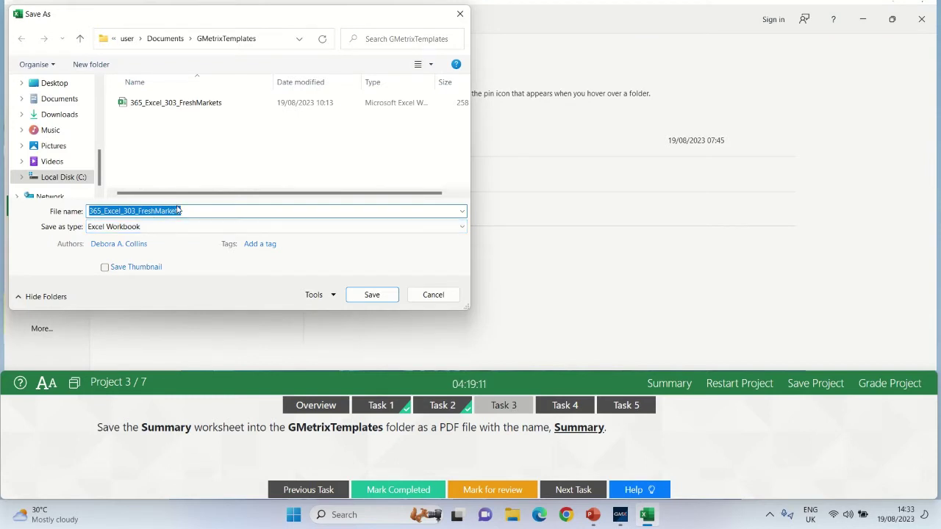
pyautogui.write('S')
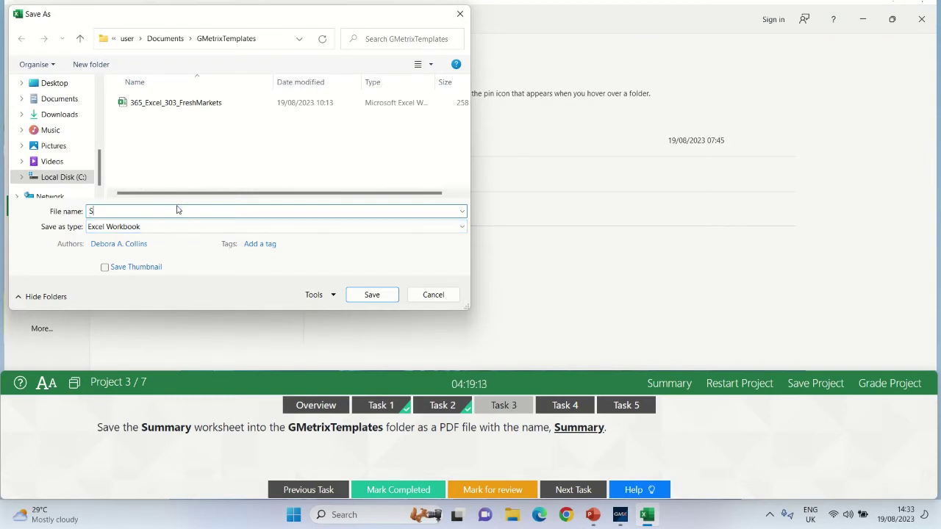
pyautogui.write('ummary')
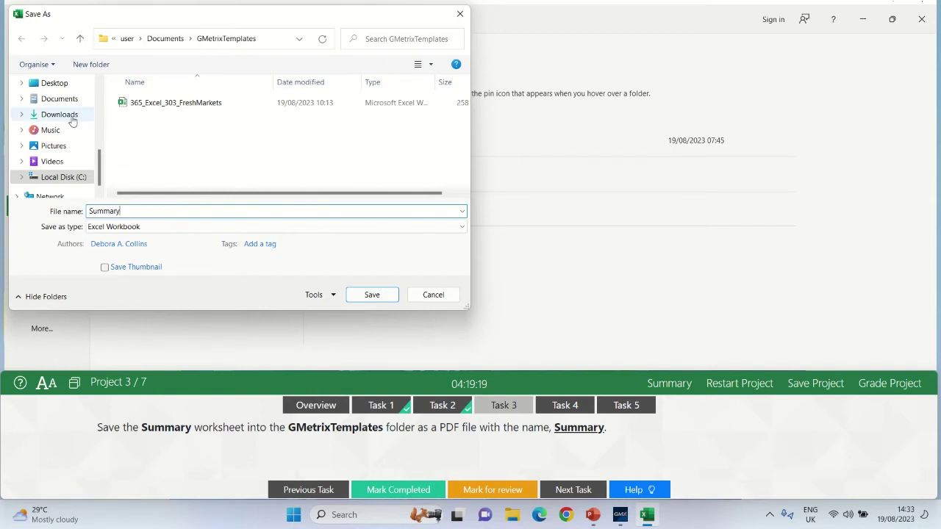
pyautogui.click(46, 102)
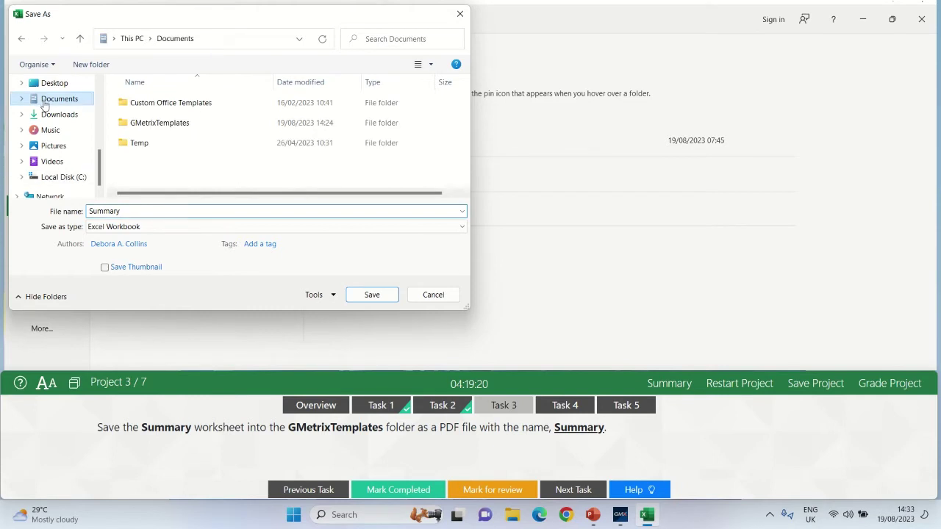
pyautogui.click(140, 129)
pyautogui.doubleClick(139, 128)
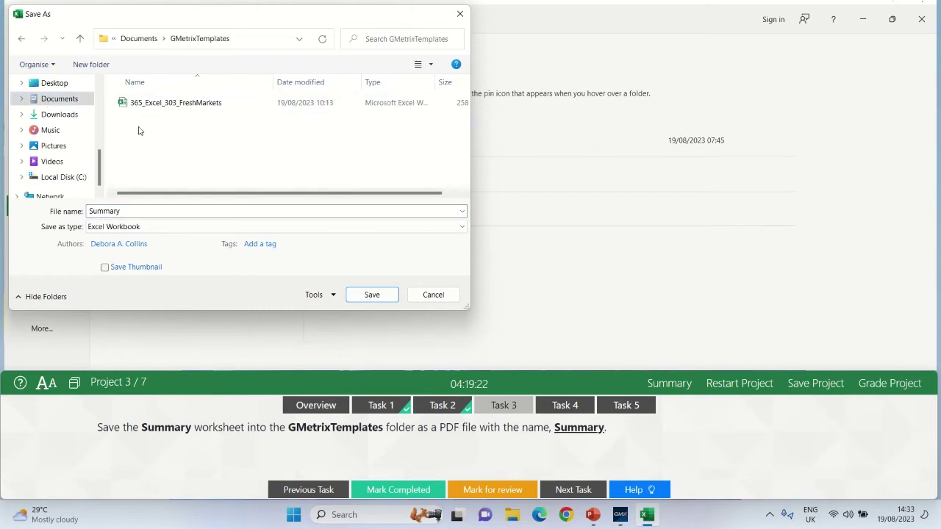
pyautogui.click(206, 227)
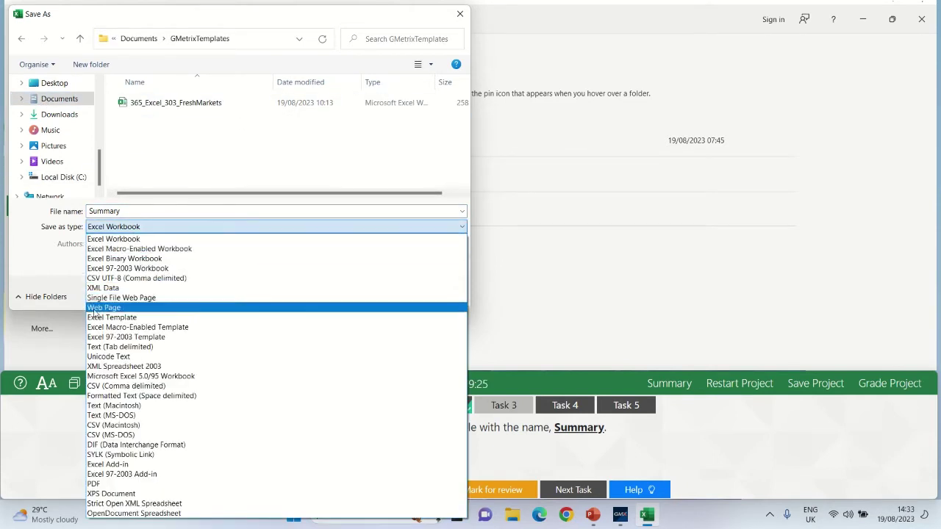
pyautogui.click(116, 485)
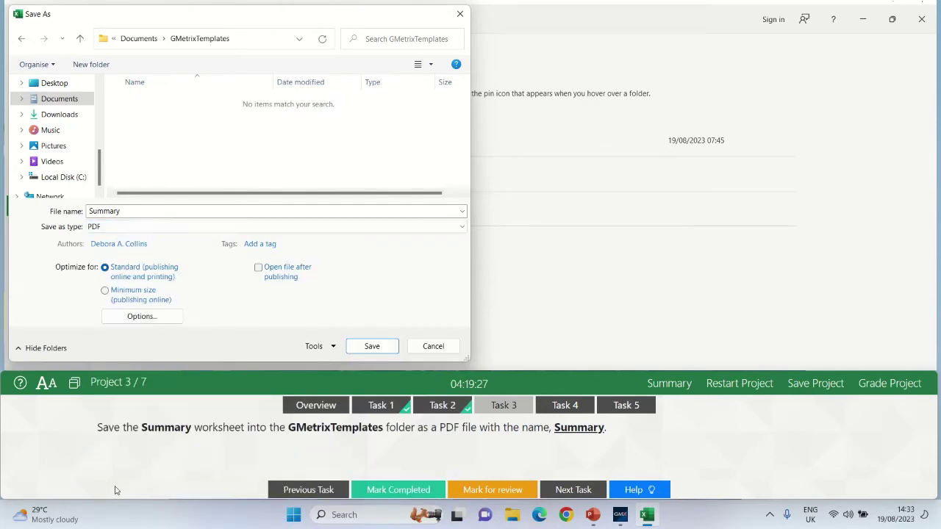
pyautogui.click(370, 348)
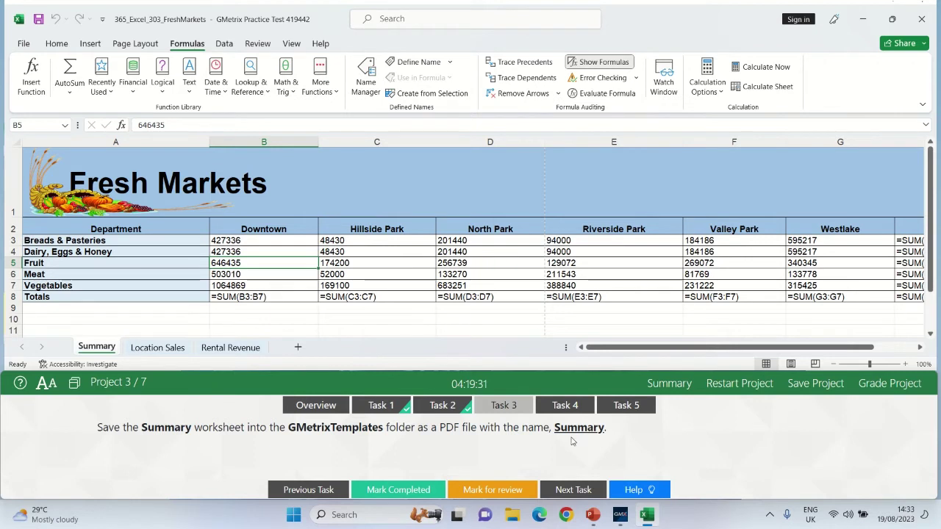
# Mark Task 3 of the Fresh Markets project completed and open Task 4.
pyautogui.click(415, 489)
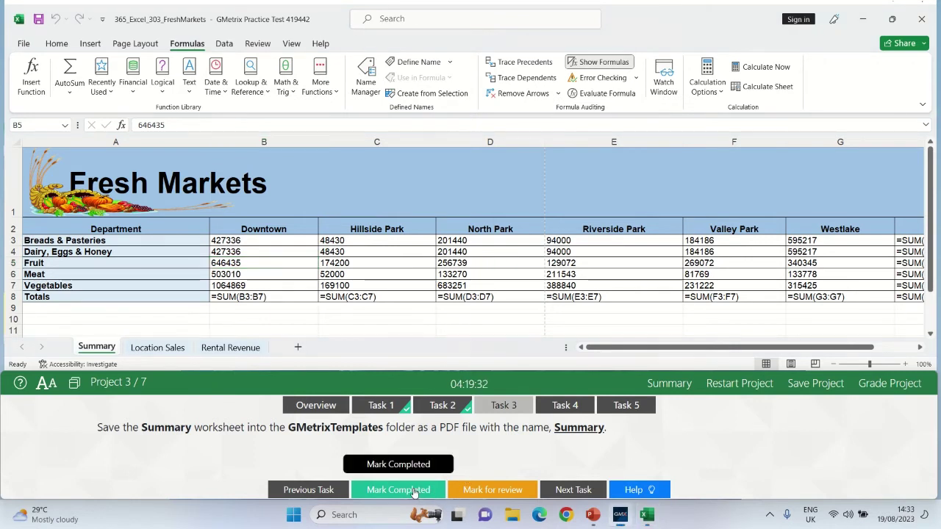
pyautogui.click(577, 406)
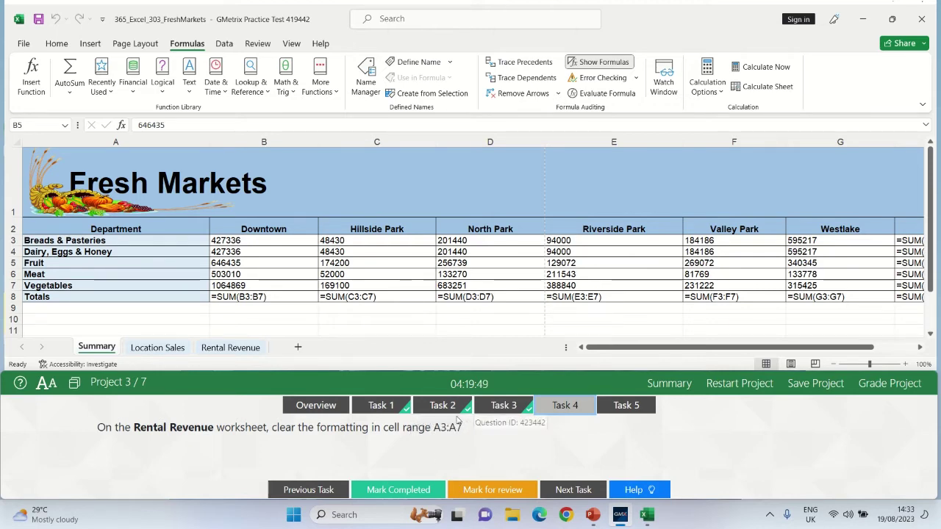
# Clear only the formatting from cell range A3:A7 on the Rental Revenue worksheet.
pyautogui.click(235, 351)
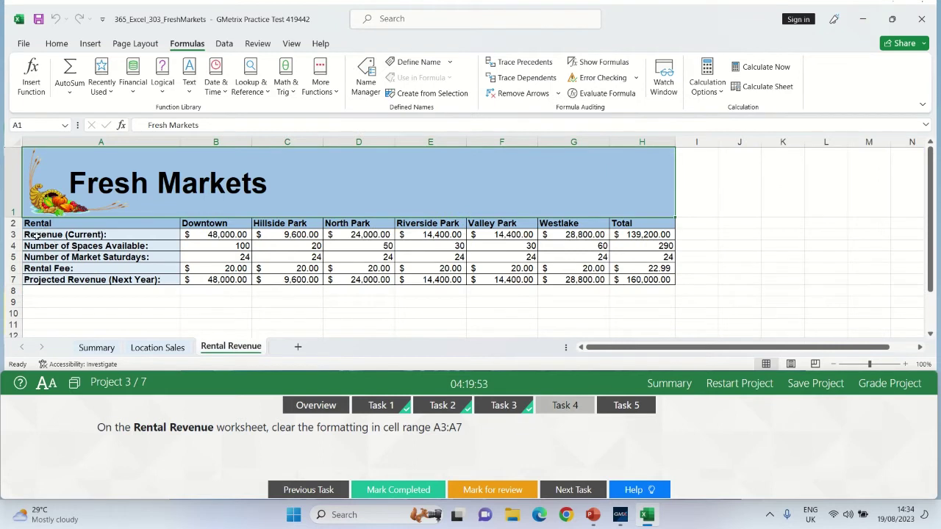
pyautogui.moveTo(35, 235); pyautogui.dragTo(100, 280)
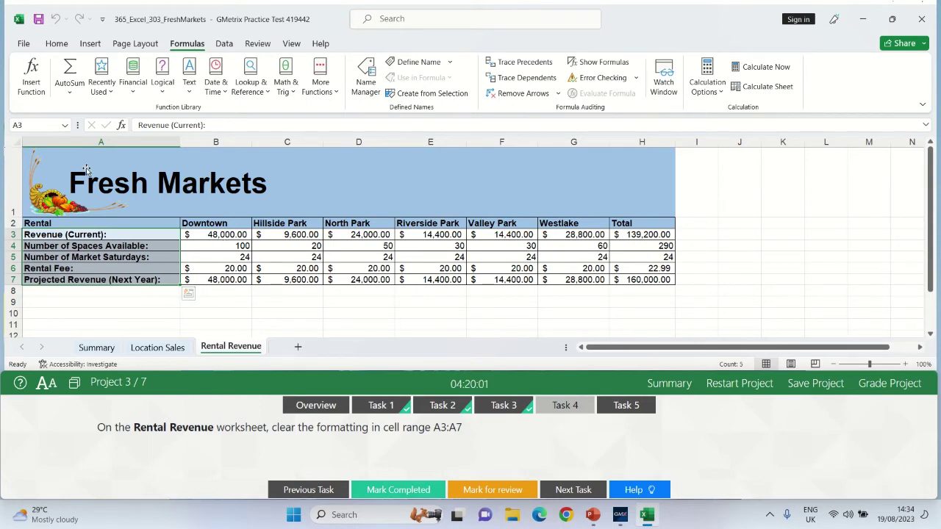
pyautogui.click(57, 47)
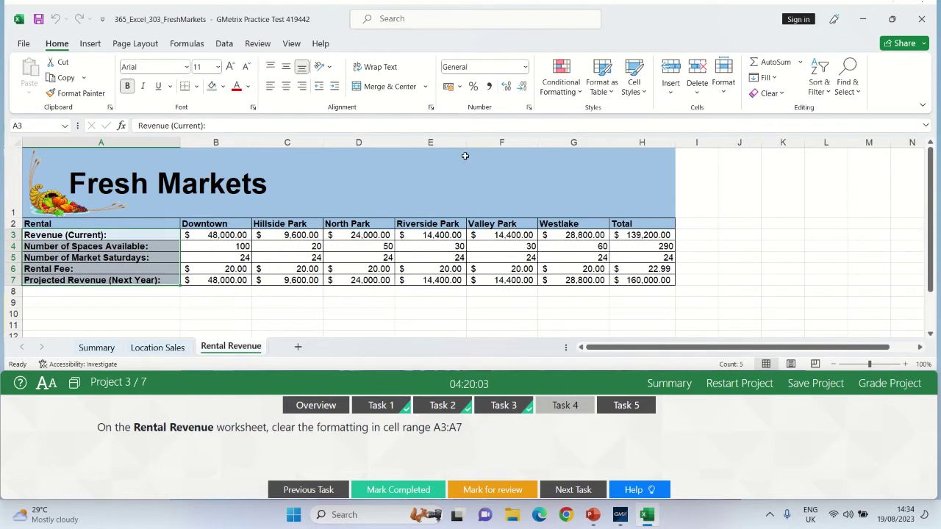
pyautogui.click(784, 100)
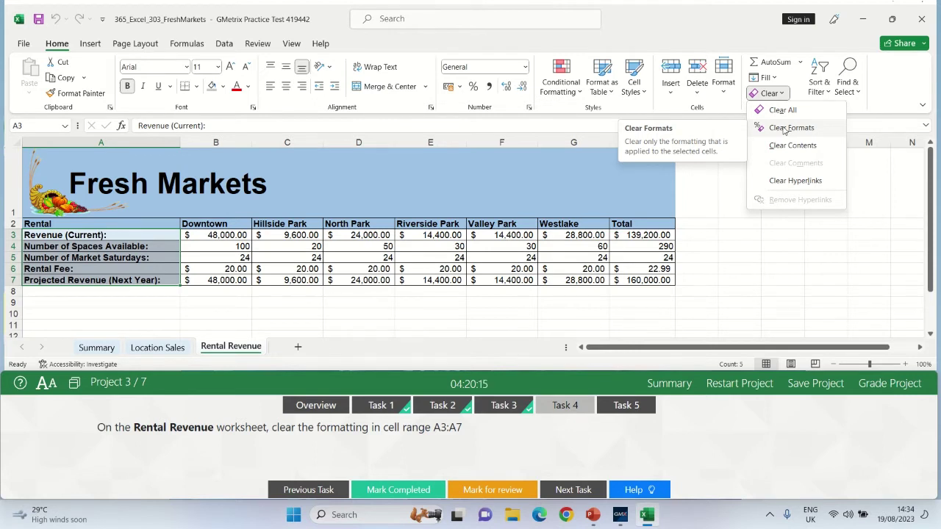
pyautogui.click(784, 129)
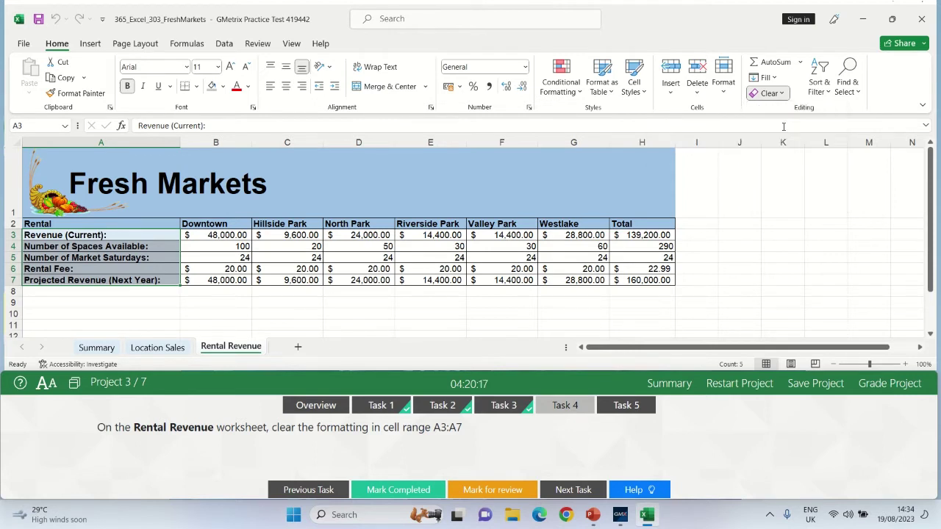
pyautogui.moveTo(816, 232); pyautogui.dragTo(804, 234)
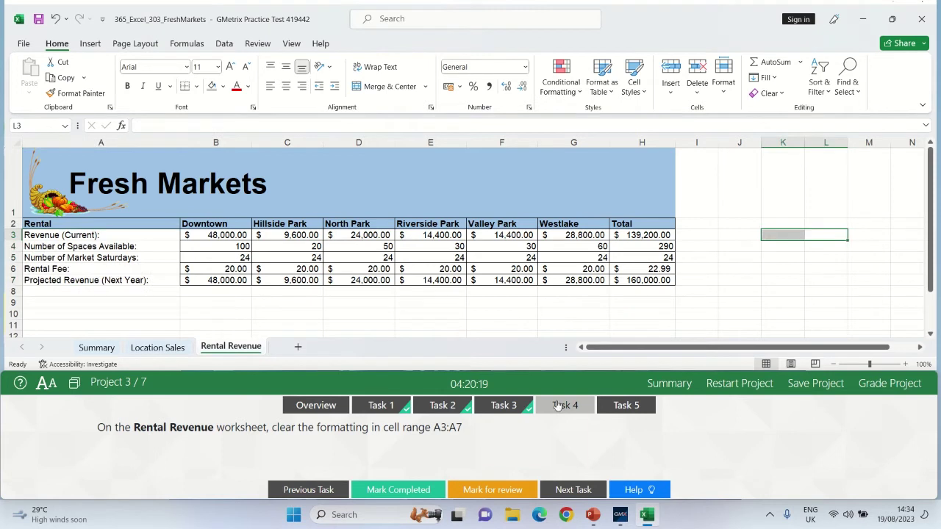
# Mark Task 4 of the Fresh Markets project completed and open Task 5.
pyautogui.click(419, 492)
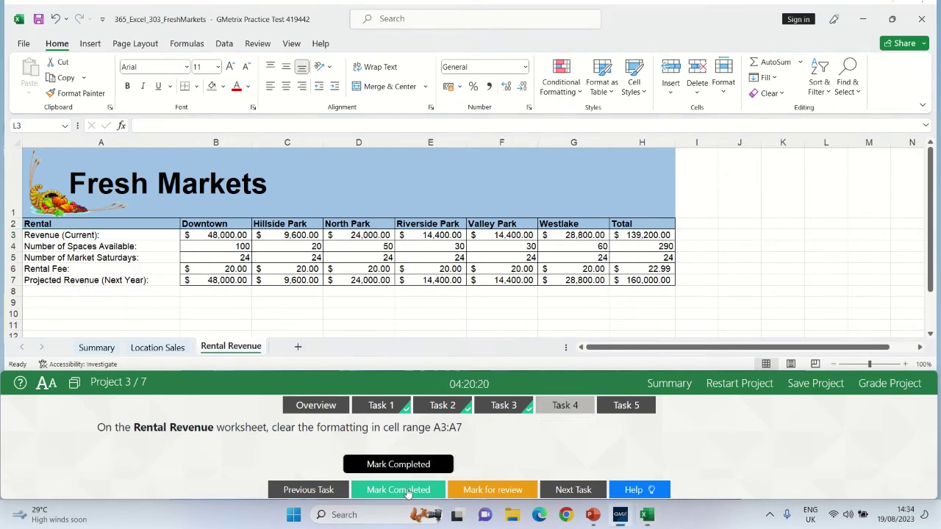
pyautogui.click(621, 409)
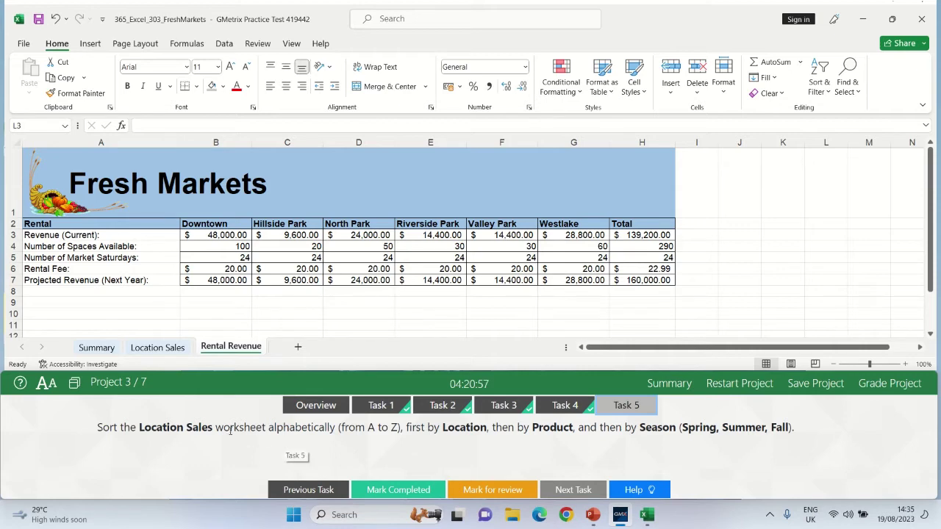
# Start a custom sort of the Location Sales table with Location as the first level, sorted on Cell Values from A to Z.
pyautogui.click(163, 355)
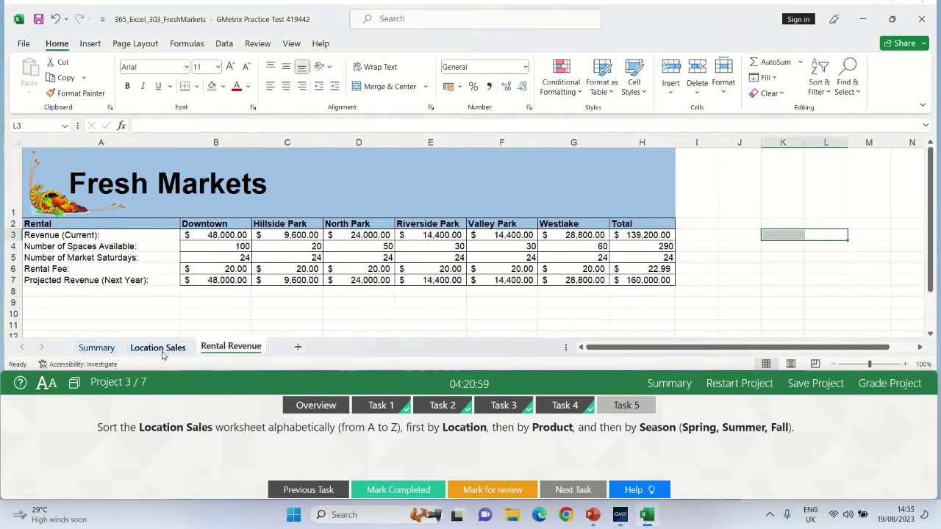
pyautogui.click(162, 355)
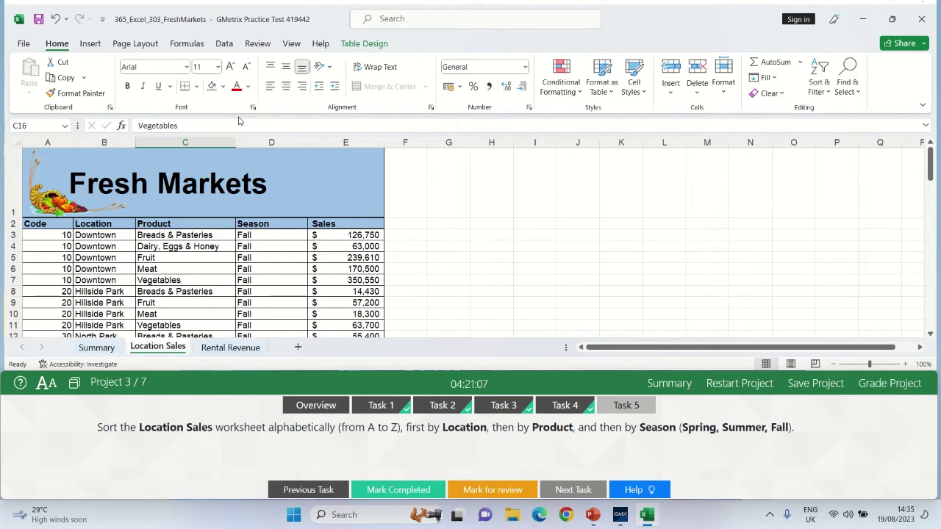
pyautogui.click(223, 44)
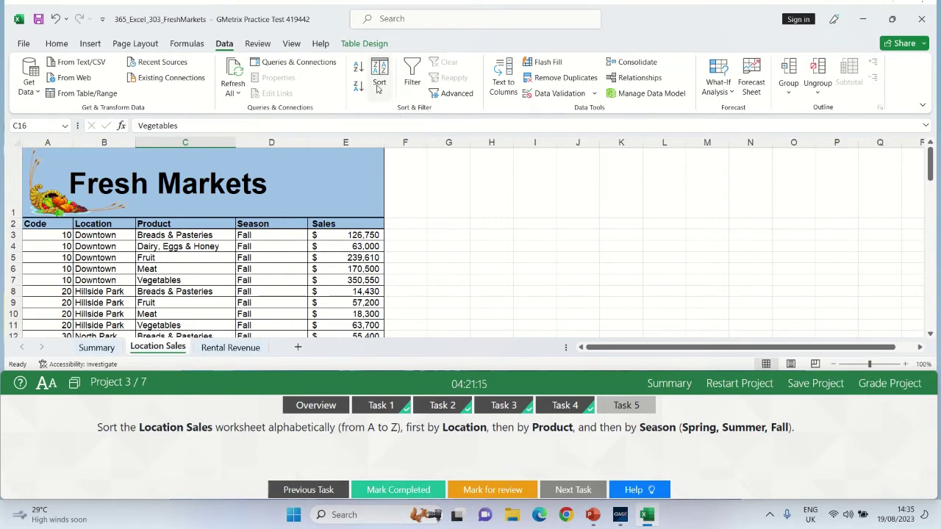
pyautogui.click(65, 45)
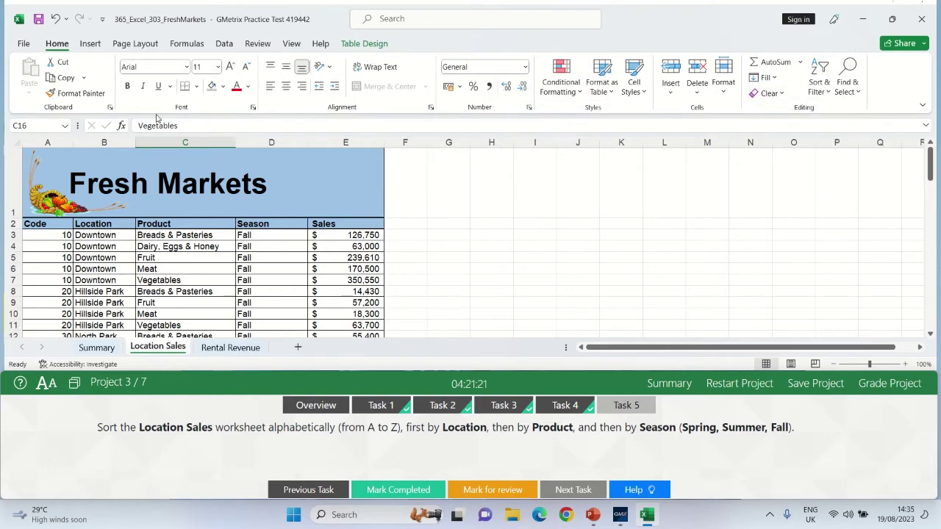
pyautogui.click(224, 46)
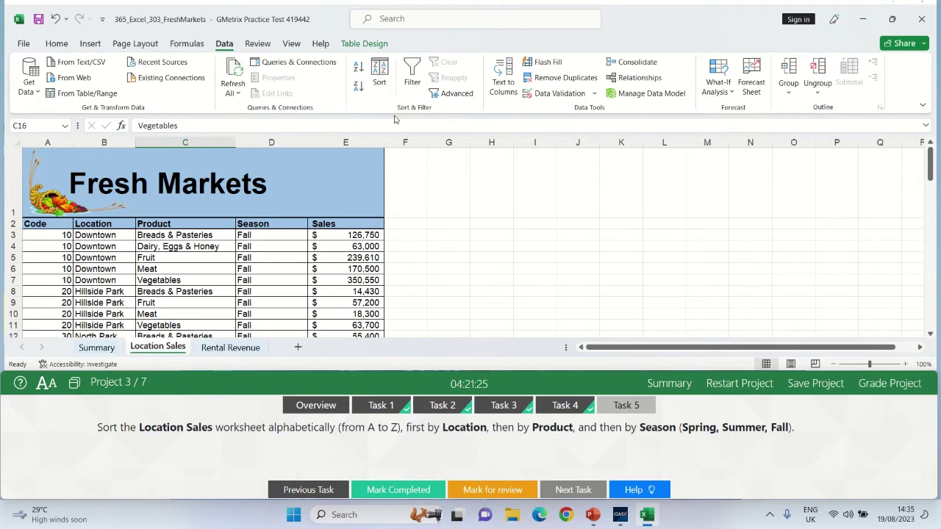
pyautogui.click(380, 74)
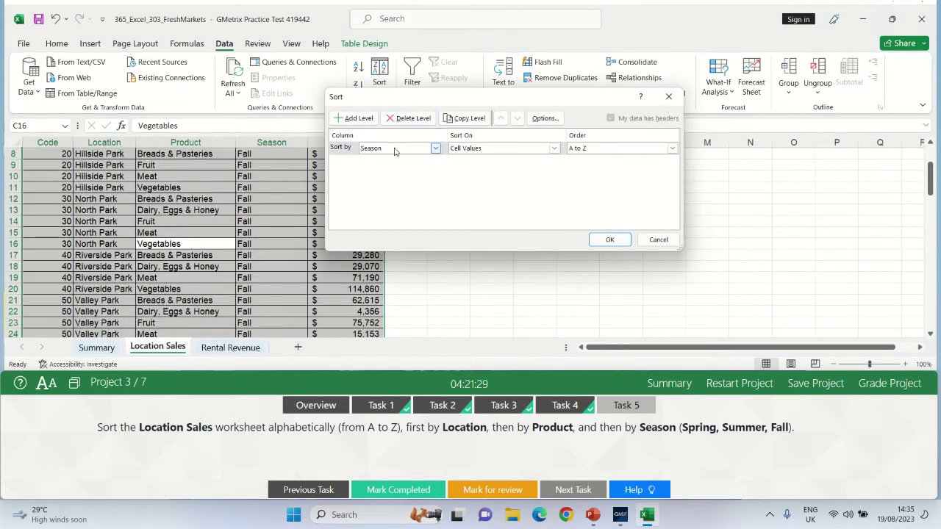
pyautogui.click(435, 149)
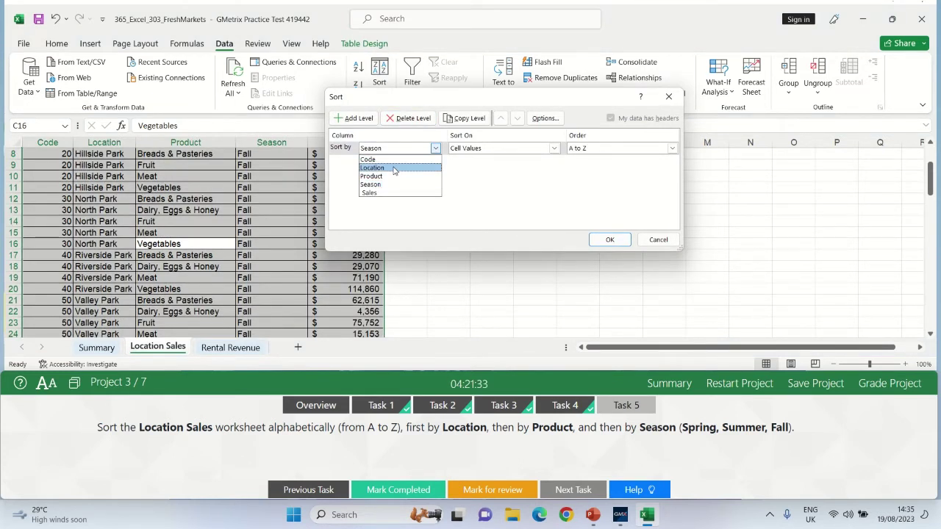
pyautogui.click(393, 168)
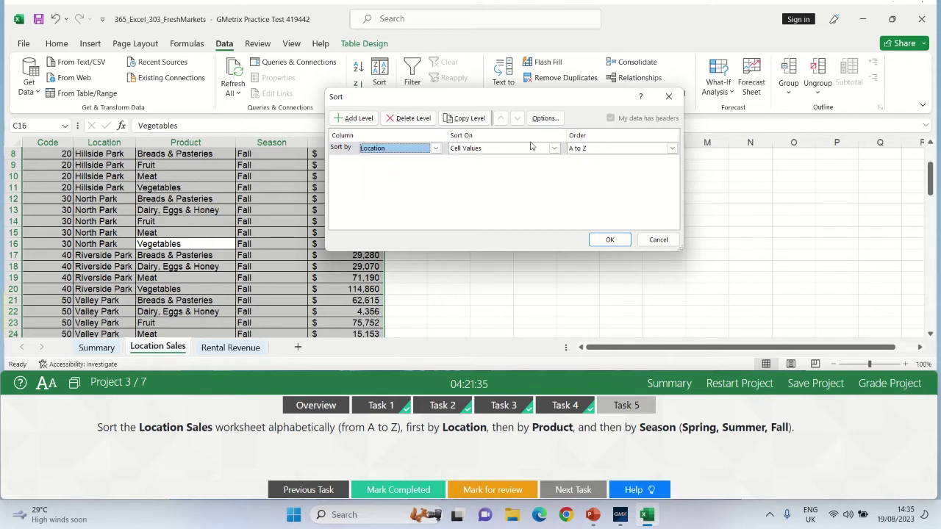
pyautogui.click(554, 148)
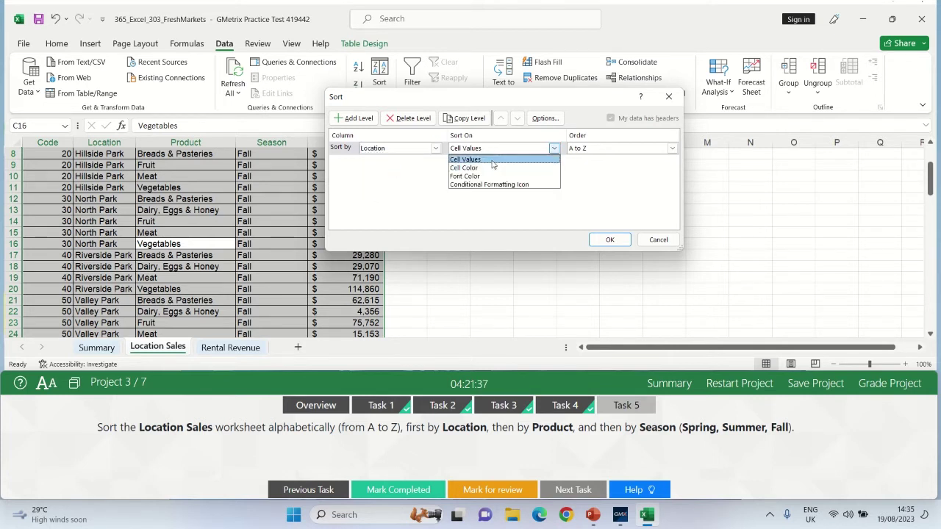
pyautogui.click(493, 160)
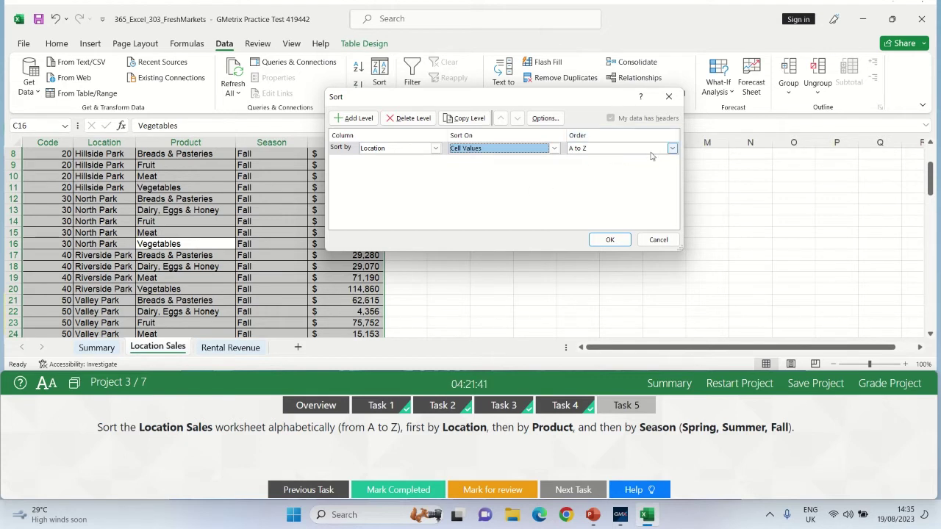
# Add a second sort level by Product on Cell Values from A to Z.
pyautogui.click(356, 117)
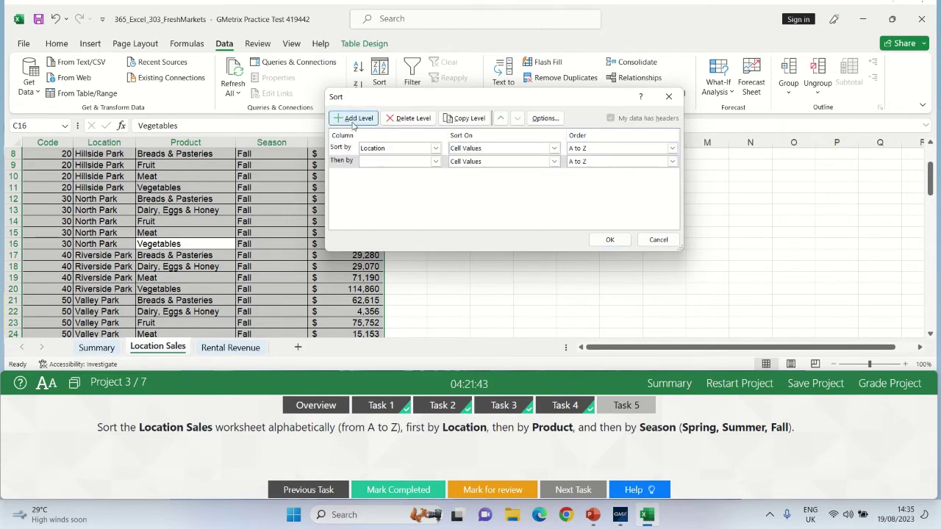
pyautogui.click(379, 163)
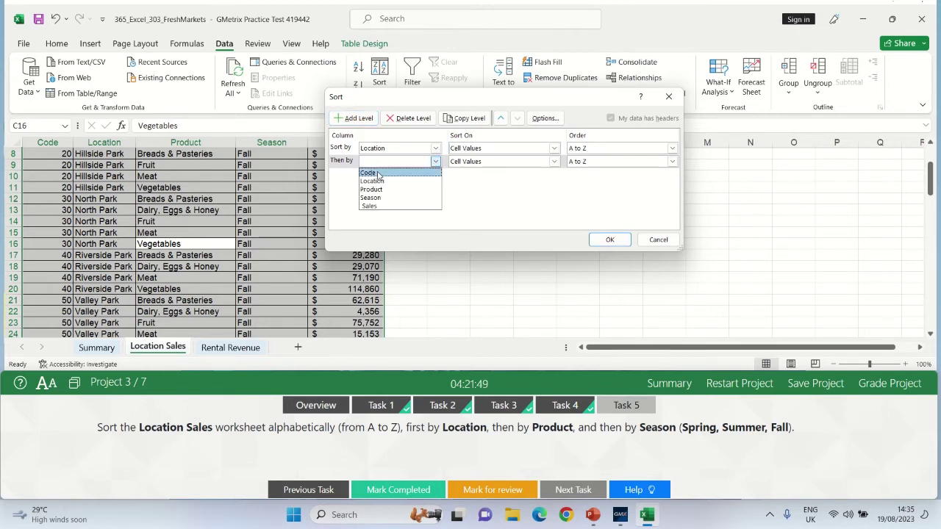
pyautogui.click(374, 191)
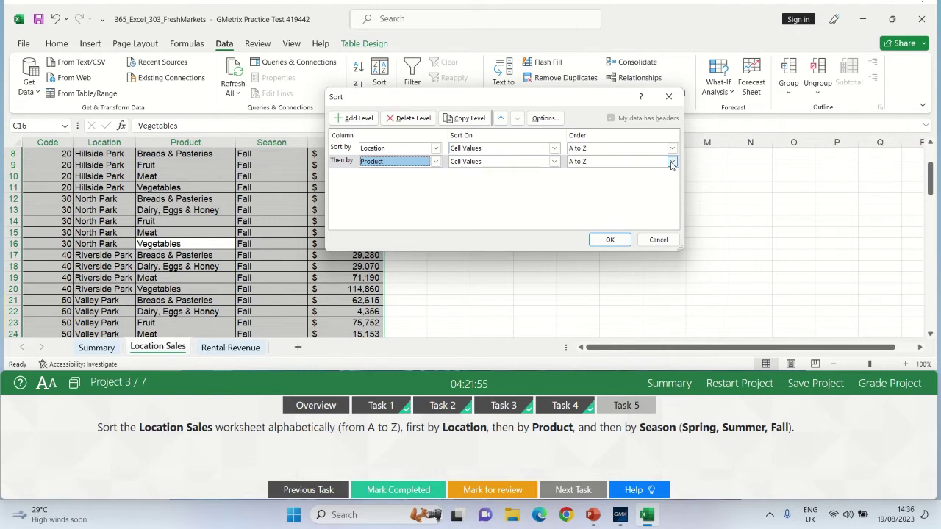
# Add a third sort level by Season on Cell Values.
pyautogui.click(349, 119)
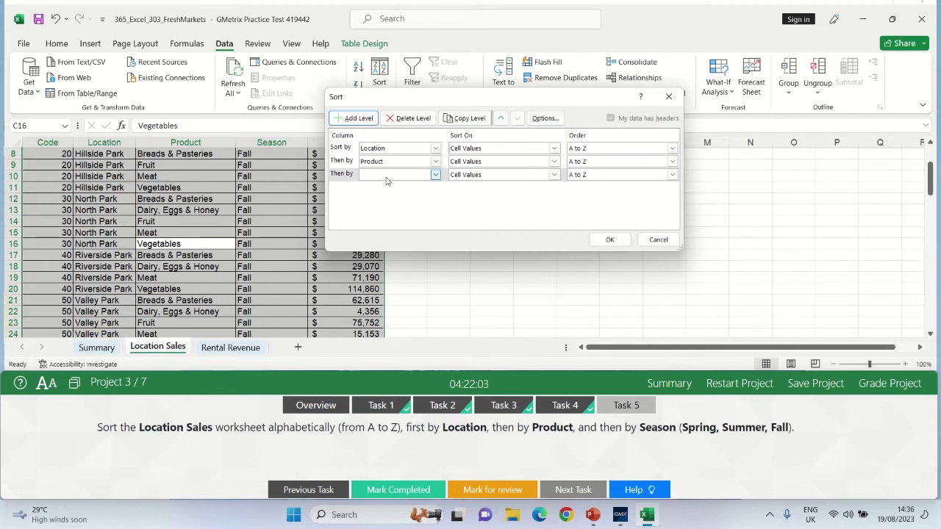
pyautogui.click(435, 174)
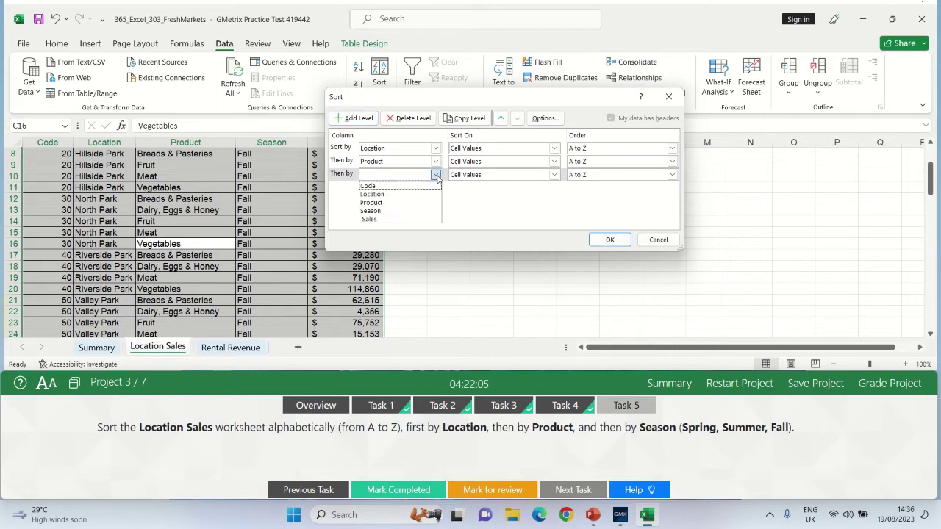
pyautogui.click(390, 212)
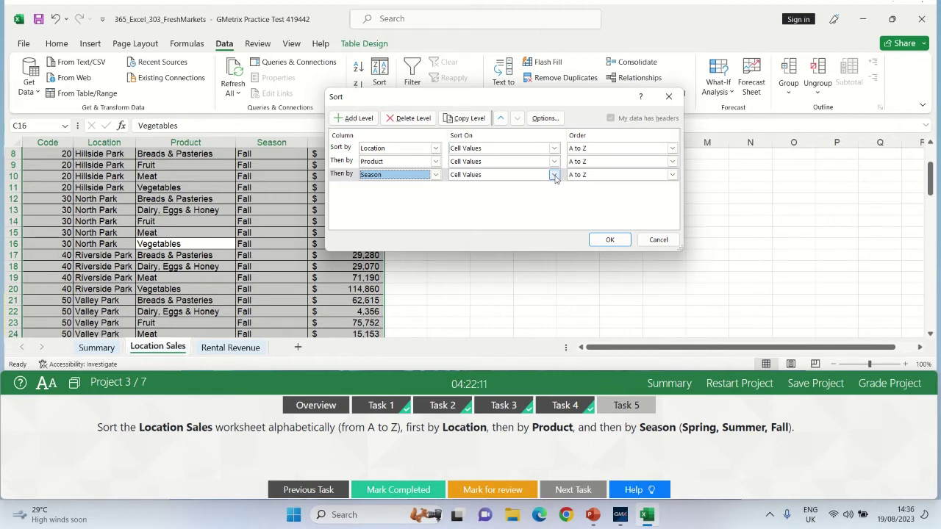
# Order the Season level by a new custom list Spring, Summer, Fall and apply the sort to the Location Sales table.
pyautogui.click(671, 174)
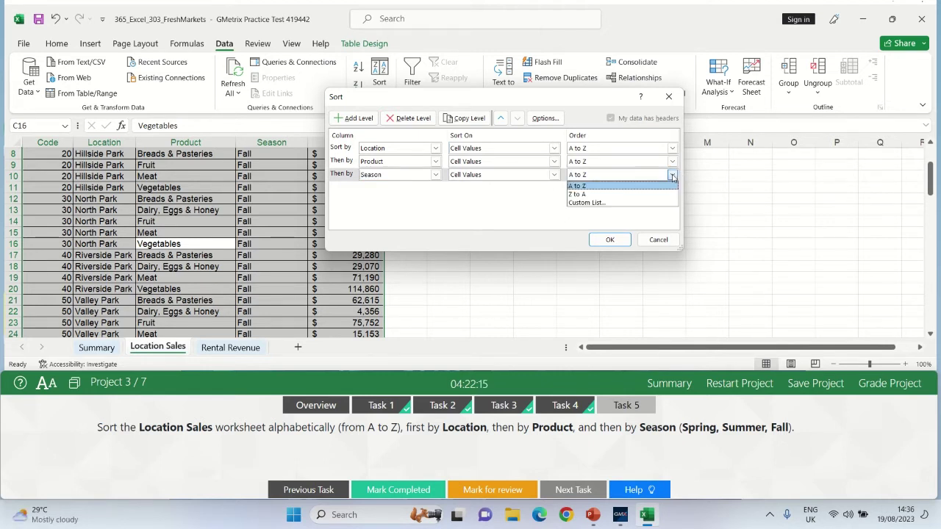
pyautogui.click(593, 208)
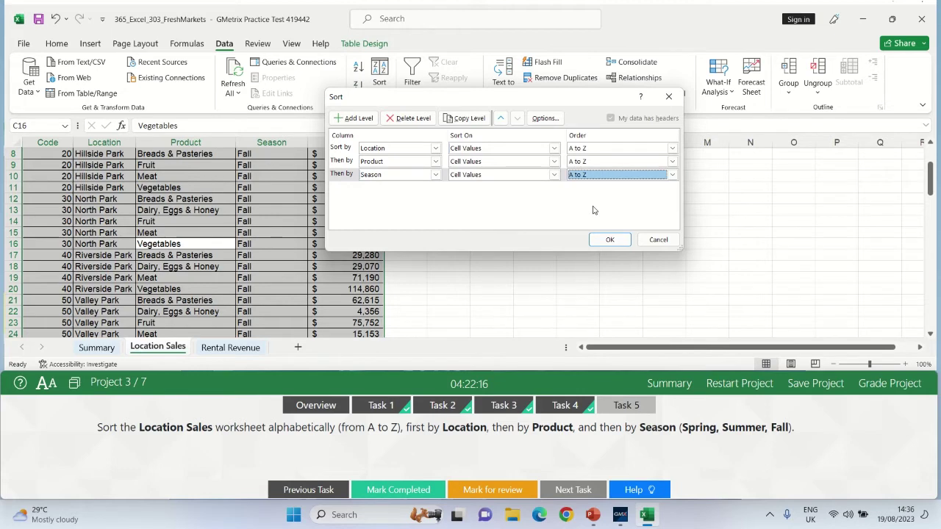
pyautogui.click(672, 175)
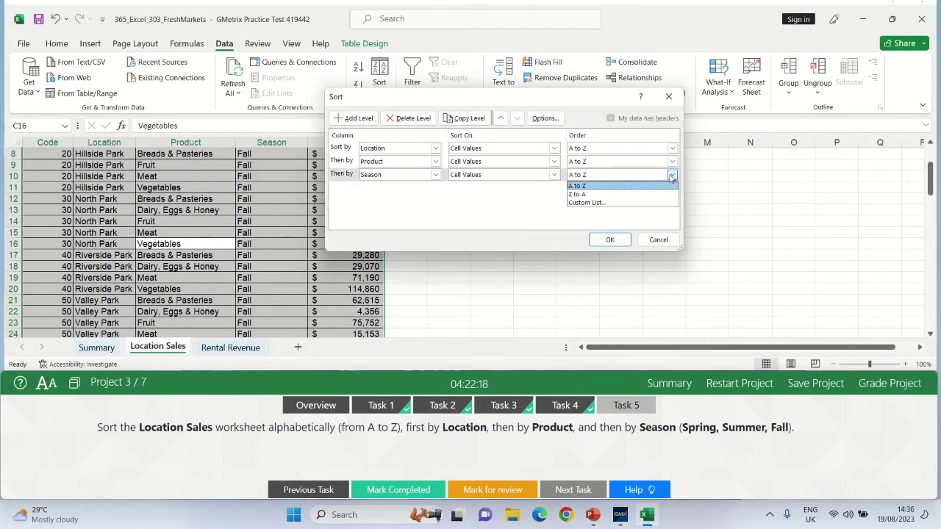
pyautogui.click(592, 202)
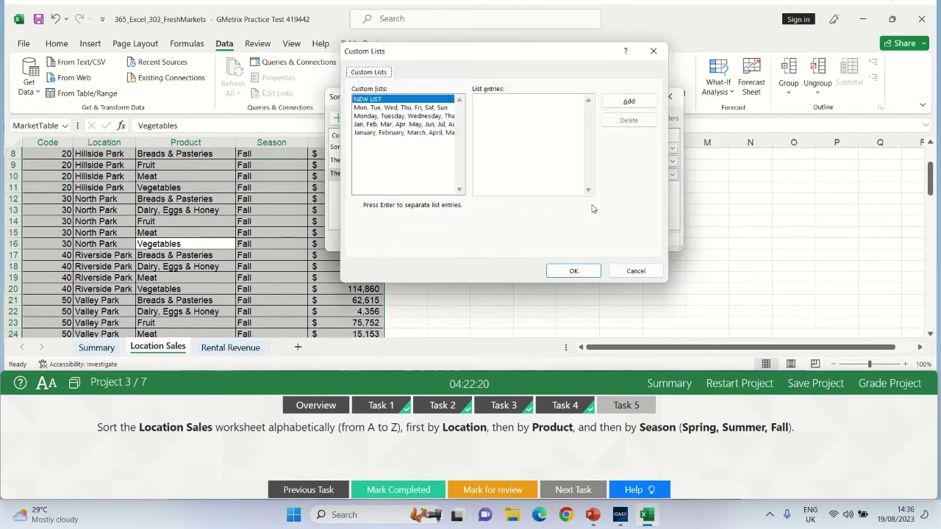
pyautogui.click(483, 102)
pyautogui.write('Spring')
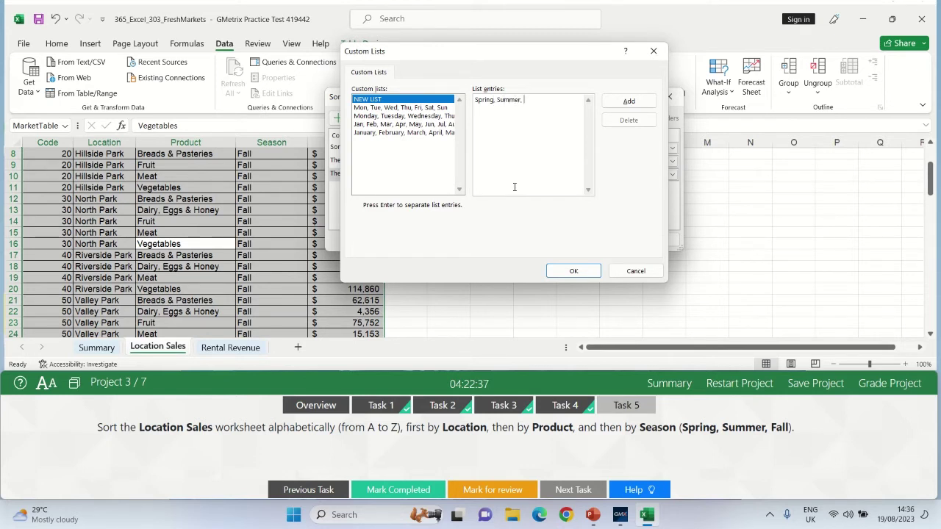
pyautogui.write('all')
pyautogui.click(632, 107)
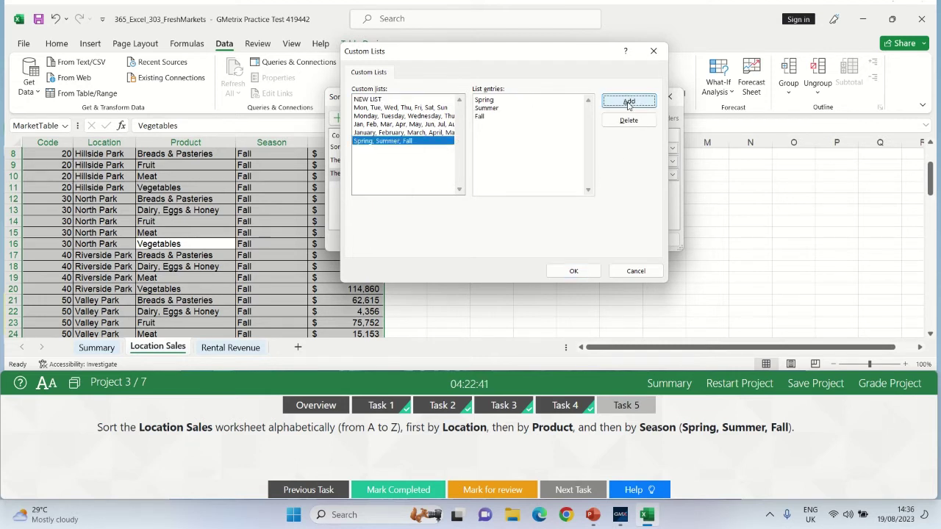
pyautogui.click(573, 270)
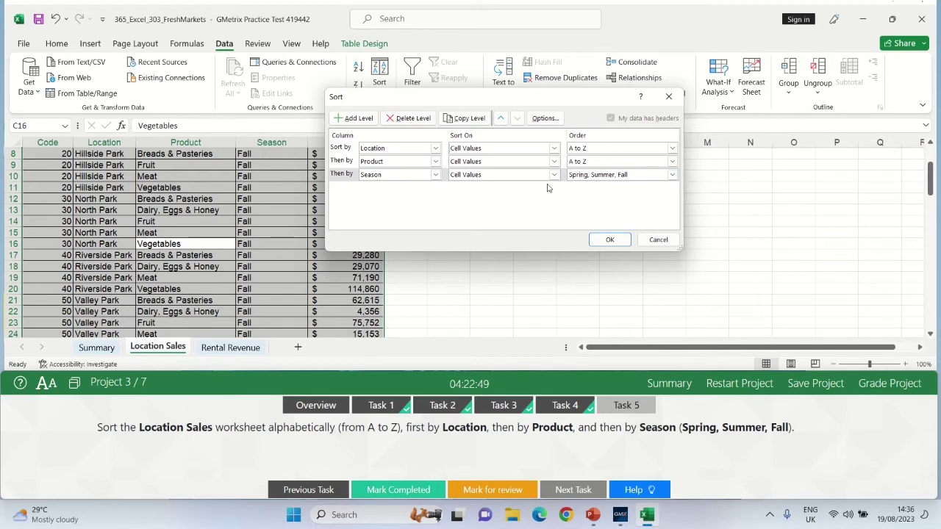
pyautogui.click(609, 240)
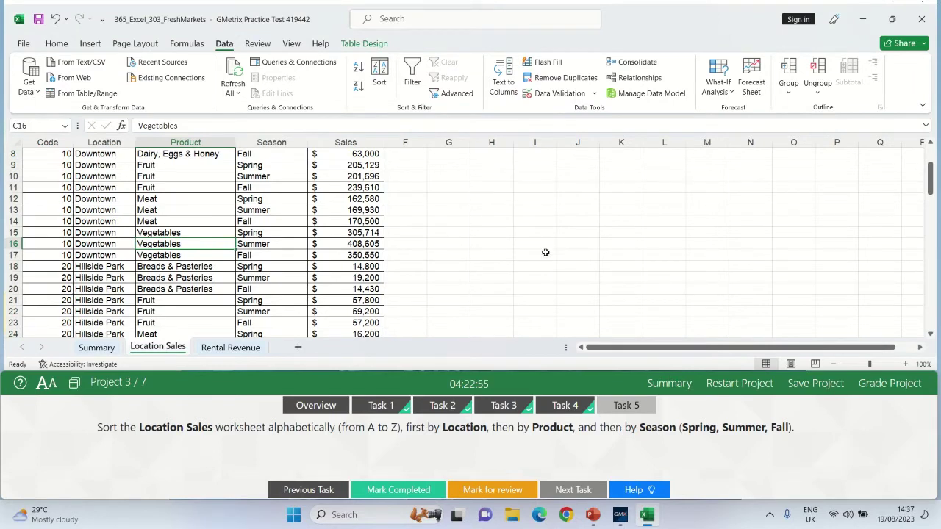
pyautogui.click(519, 256)
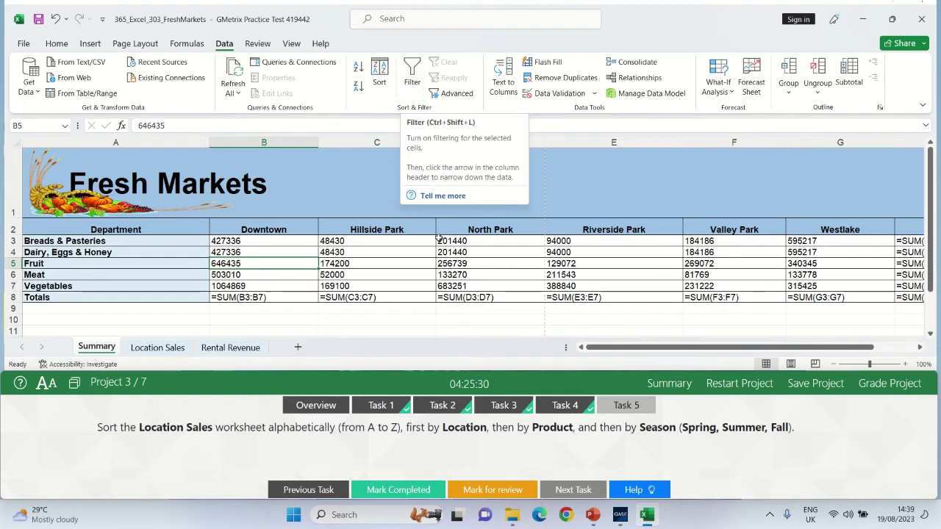
# Mark Task 5 of the Fresh Markets project completed and open Task 1 of the Music Outlet project.
pyautogui.click(632, 407)
pyautogui.click(391, 491)
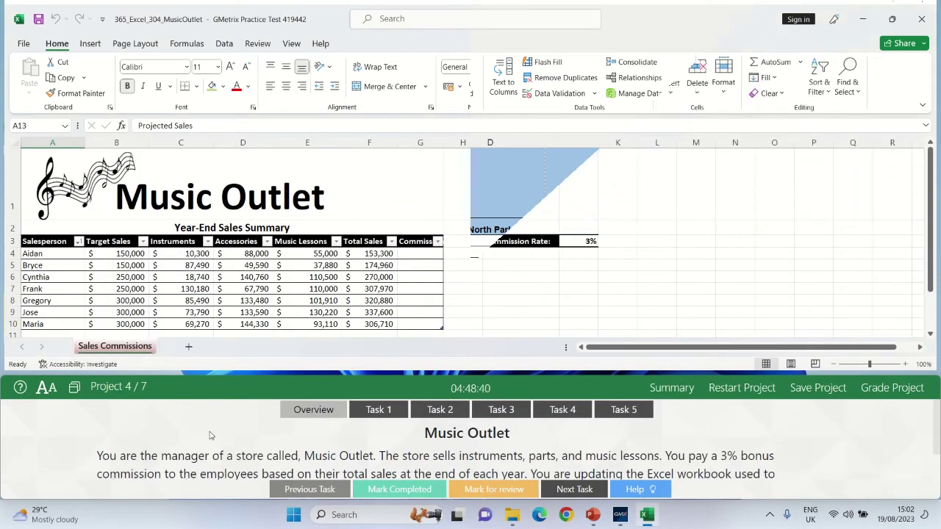
pyautogui.click(386, 411)
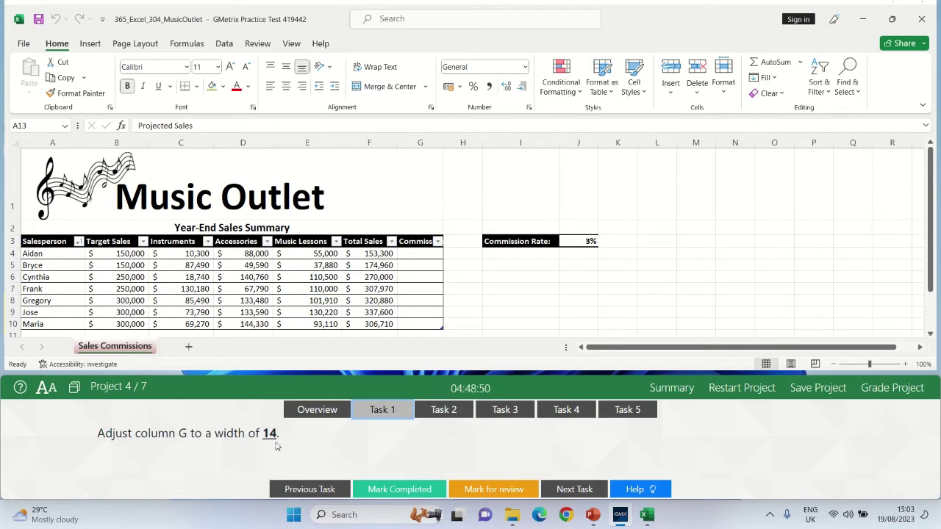
# Set the width of column G on the Sales Commissions worksheet to 14 and mark Task 1 completed.
pyautogui.click(418, 142)
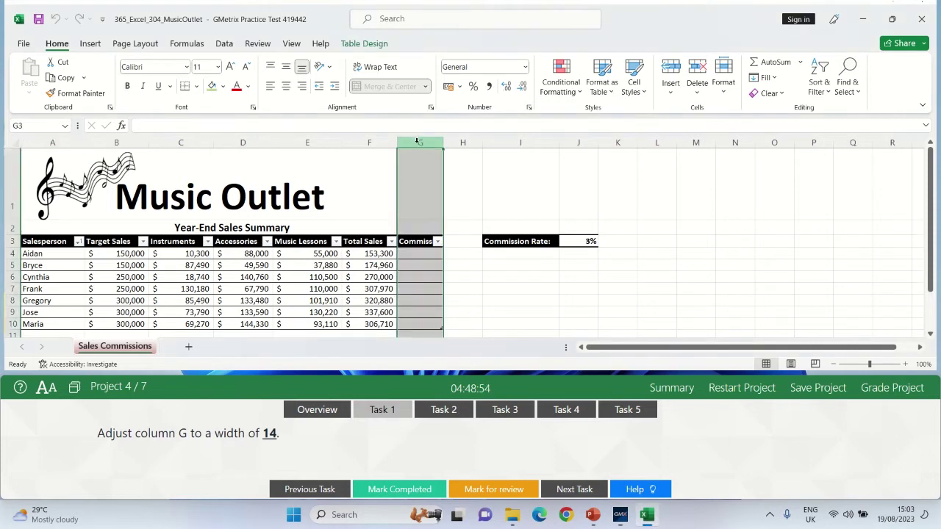
pyautogui.rightClick(412, 285)
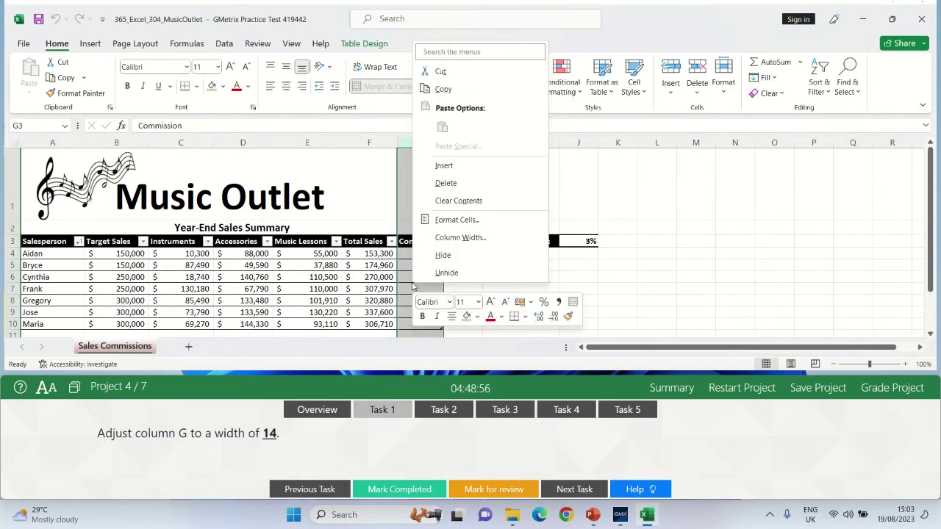
pyautogui.click(443, 238)
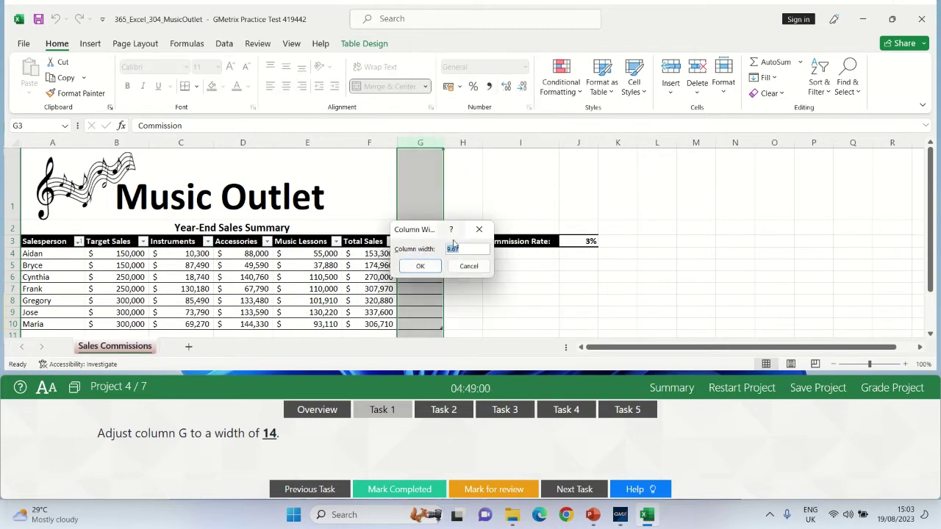
pyautogui.write('14')
pyautogui.click(431, 265)
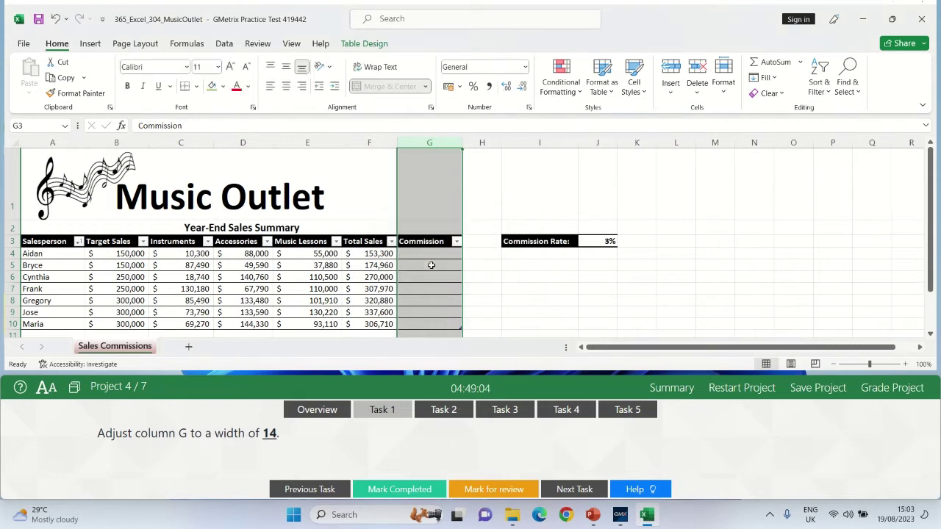
pyautogui.click(484, 288)
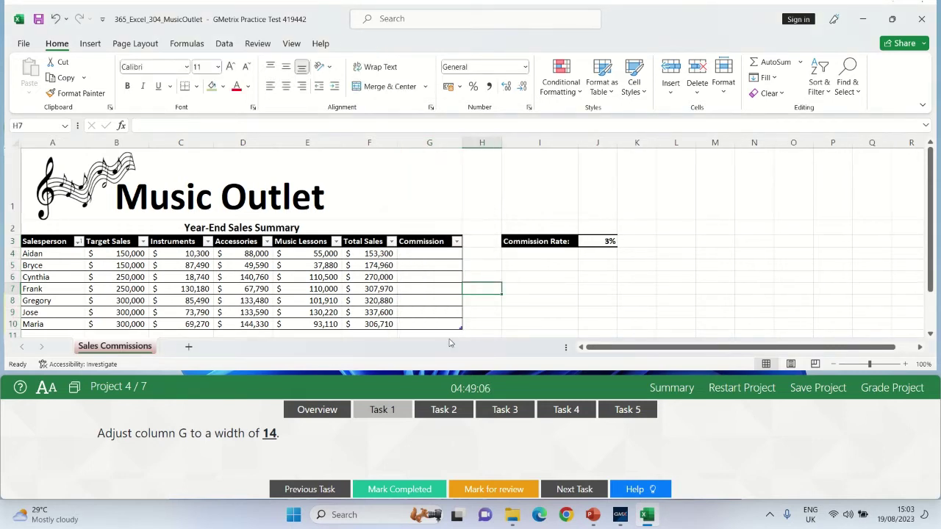
pyautogui.click(399, 490)
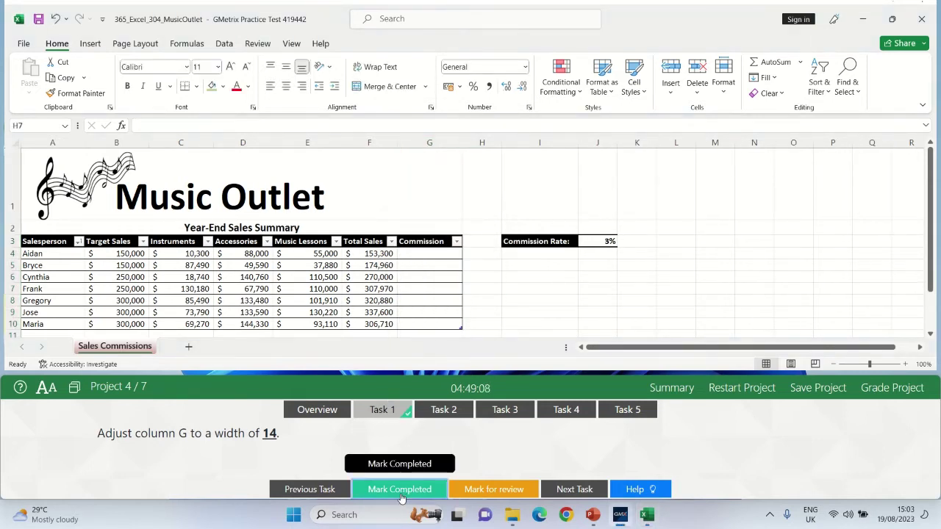
# For Task 2, set the Sales Commissions print scaling to Fit Sheet on One Page and mark the task completed.
pyautogui.click(454, 413)
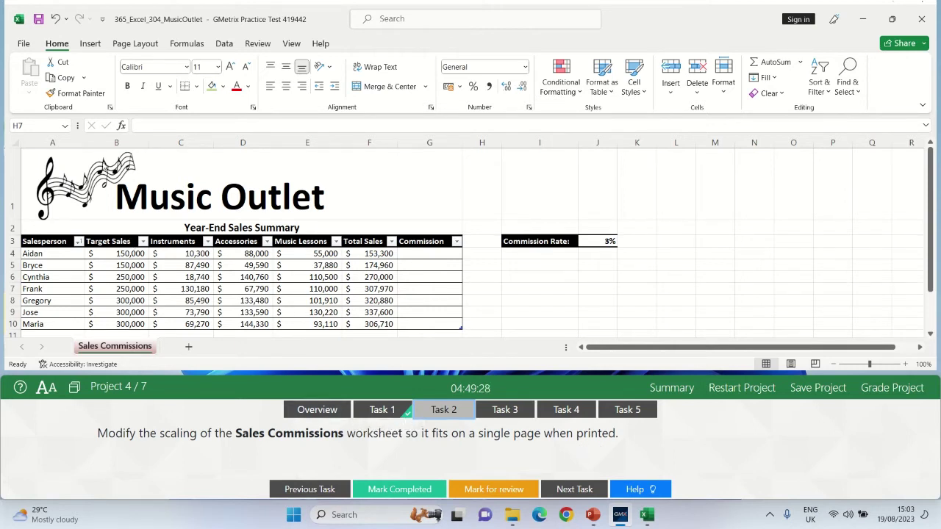
pyautogui.click(26, 47)
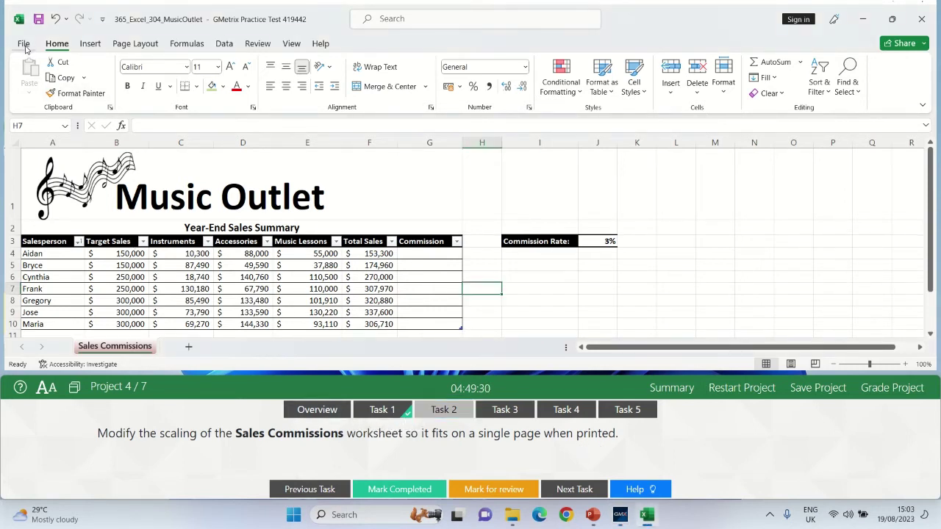
pyautogui.click(25, 47)
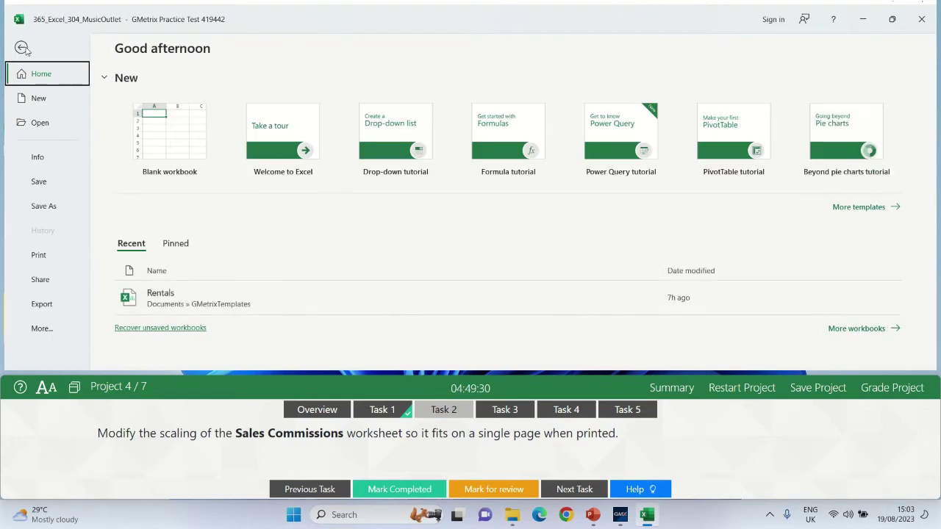
pyautogui.click(38, 257)
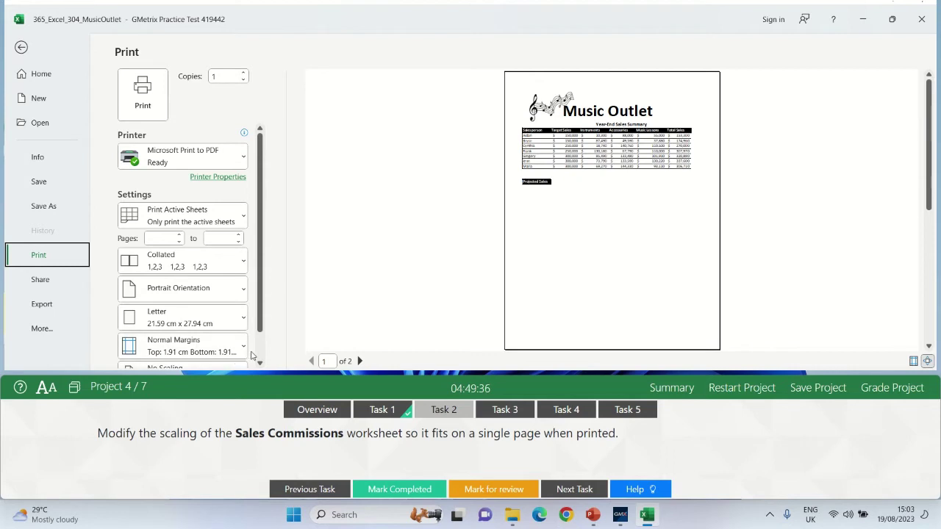
pyautogui.scroll(-2, 257, 357)
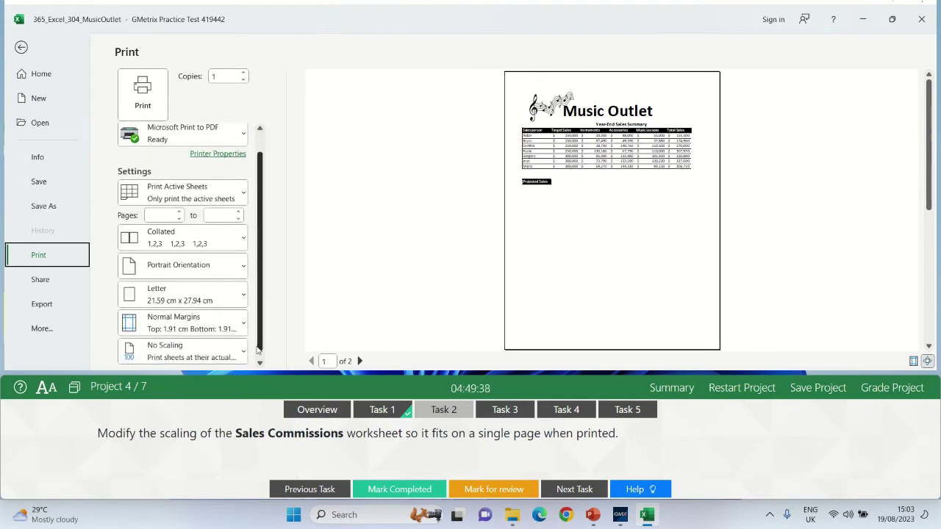
pyautogui.click(210, 346)
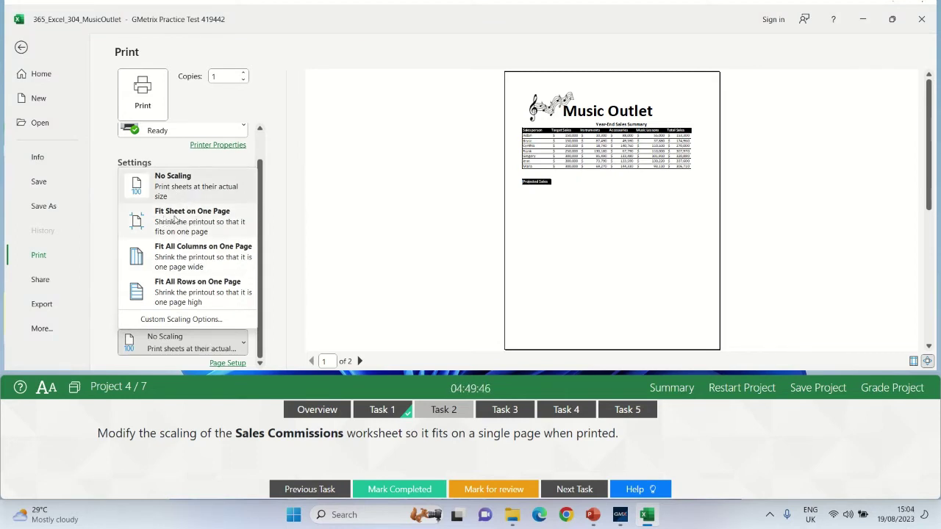
pyautogui.click(192, 219)
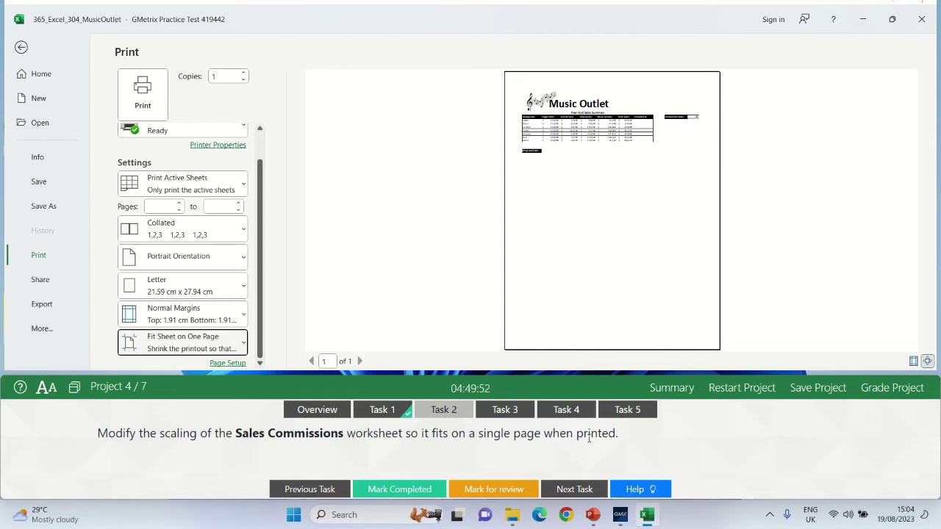
pyautogui.click(23, 48)
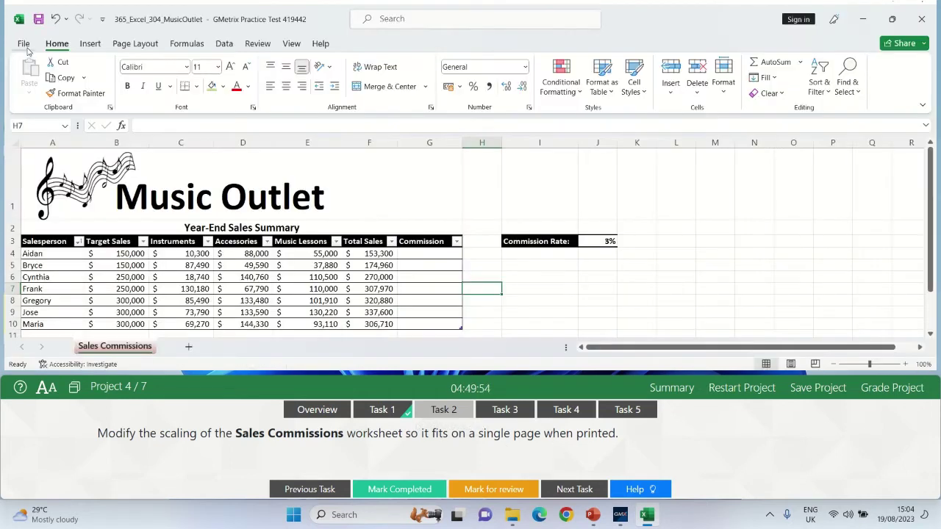
pyautogui.click(391, 491)
# For Task 3, delete cell A13 containing Projected Sales from the Sales Commissions worksheet, shifting cells left.
pyautogui.click(513, 415)
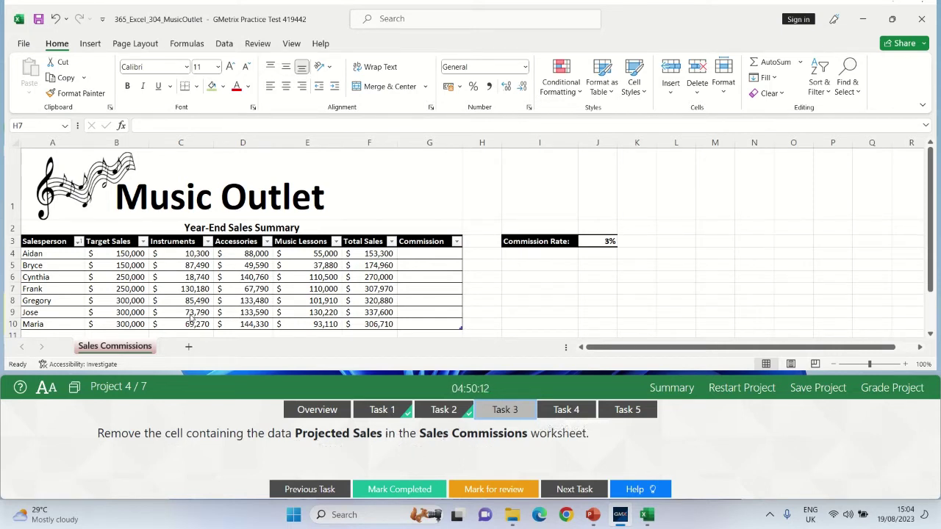
pyautogui.click(493, 313)
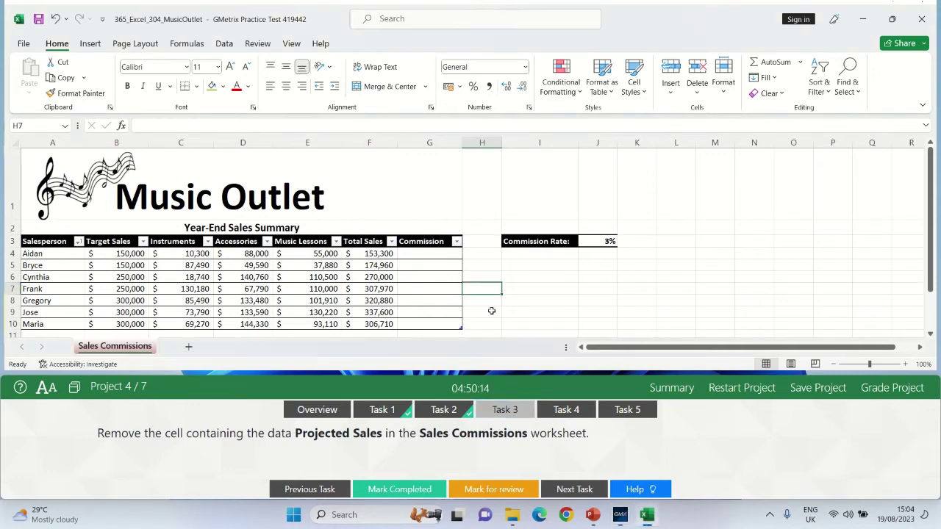
pyautogui.press('BackSpace')
pyautogui.press('Down')
pyautogui.press('Down')
pyautogui.press('Down')
pyautogui.press('Down')
pyautogui.press('Down')
pyautogui.press('Down')
pyautogui.press('Down')
pyautogui.press('Down')
pyautogui.press('Down')
pyautogui.press('Down')
pyautogui.press('Down')
pyautogui.press('Down')
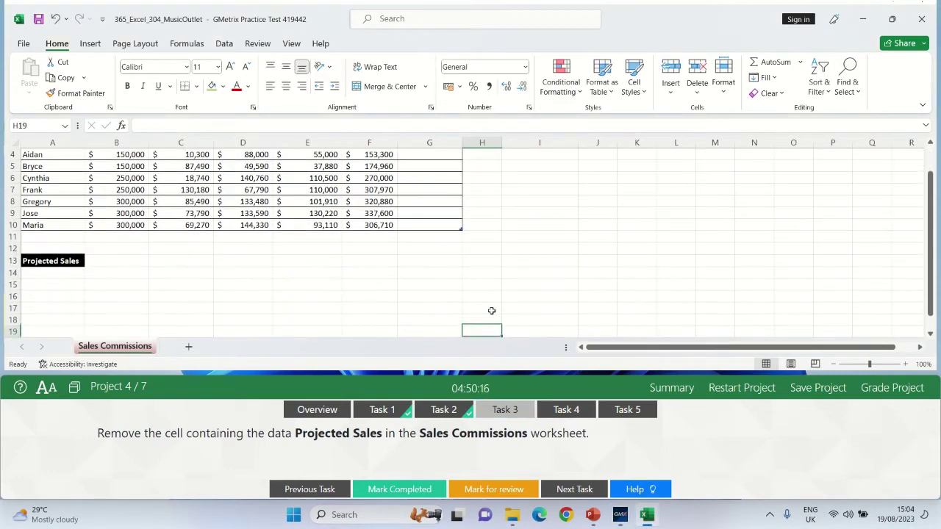
pyautogui.click(53, 262)
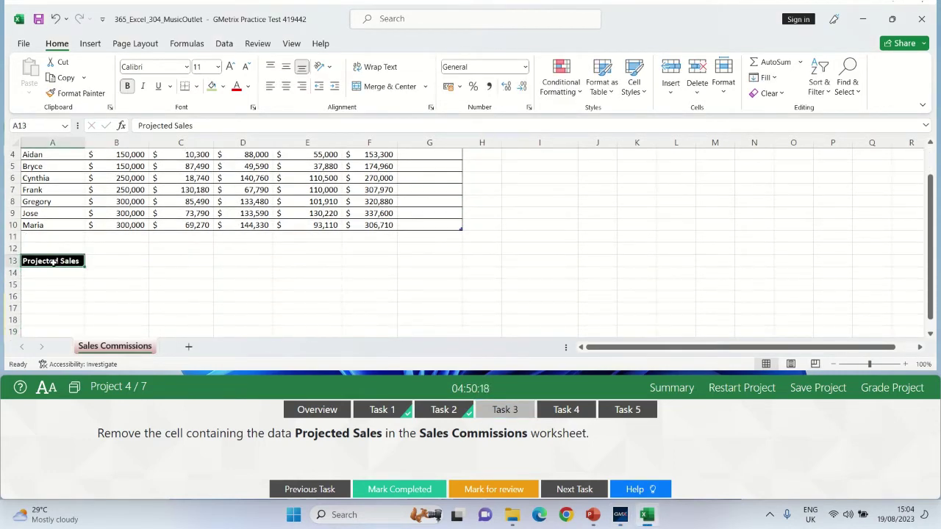
pyautogui.rightClick(55, 260)
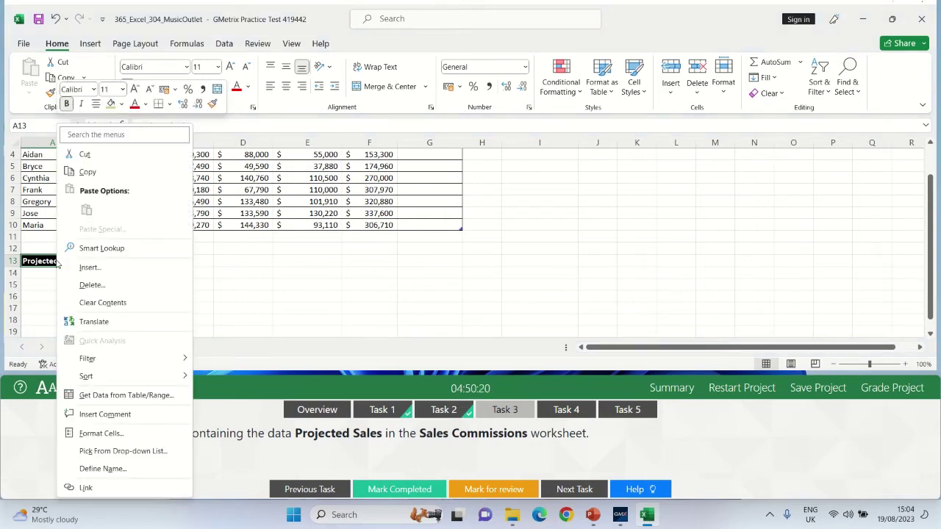
pyautogui.click(91, 288)
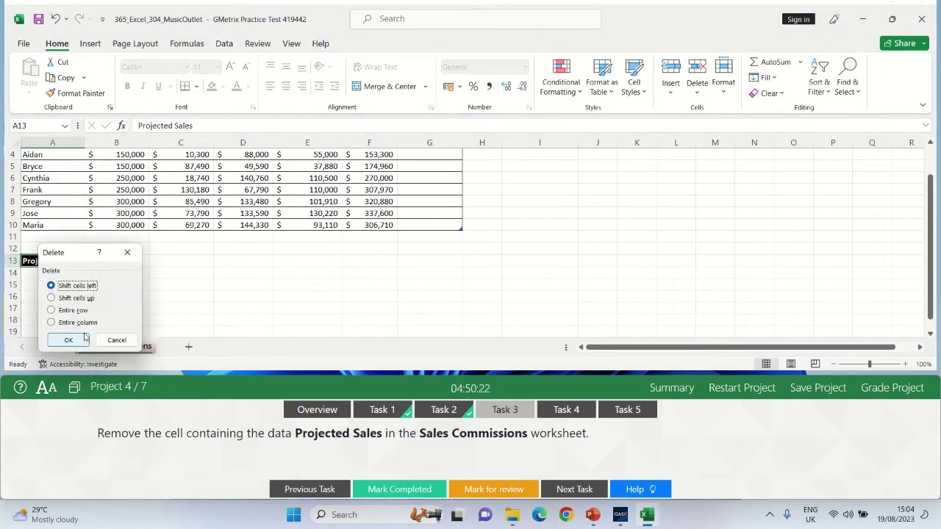
pyautogui.click(80, 339)
pyautogui.click(260, 274)
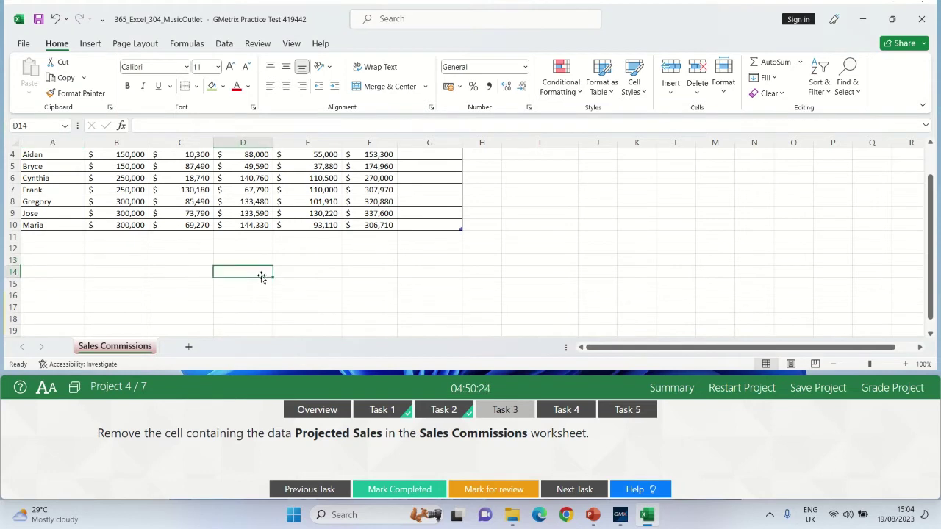
# Mark Task 3 of the Music Outlet project completed and open Task 4 for the Sales Commissions worksheet.
pyautogui.click(377, 489)
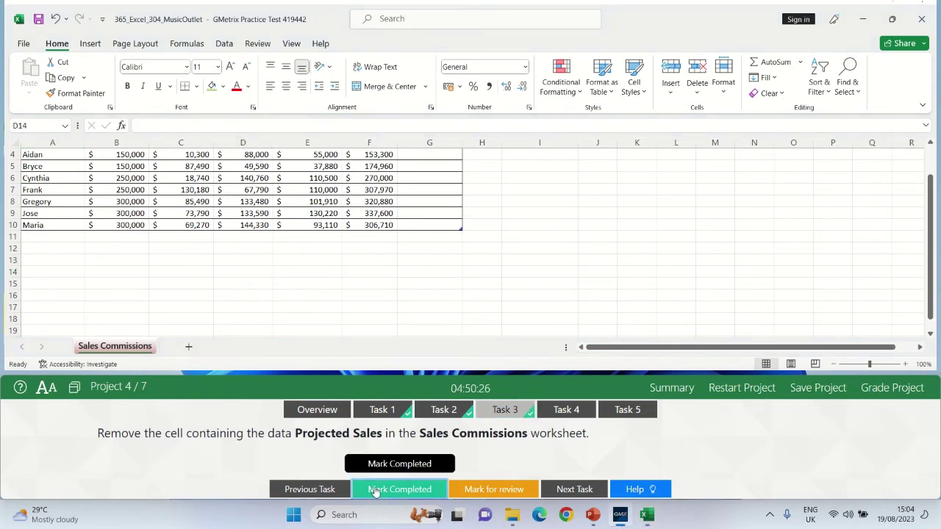
pyautogui.click(564, 419)
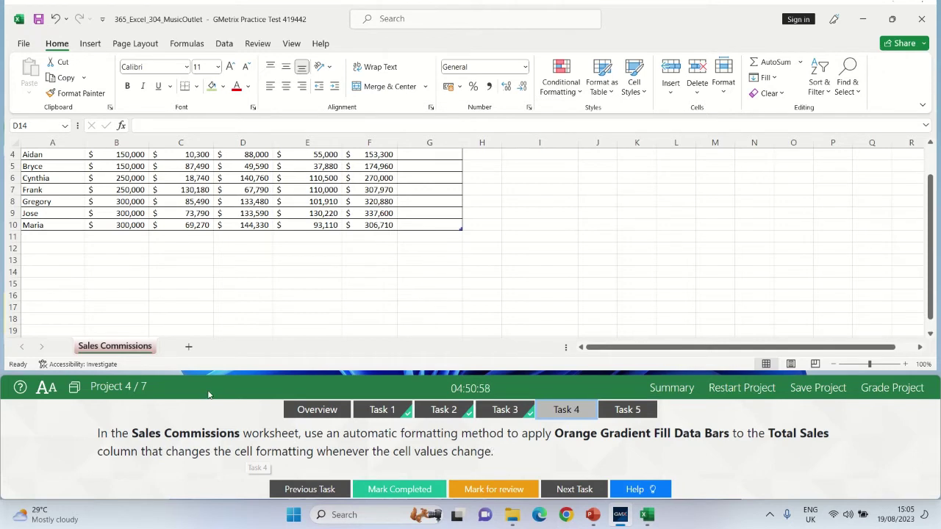
pyautogui.click(122, 350)
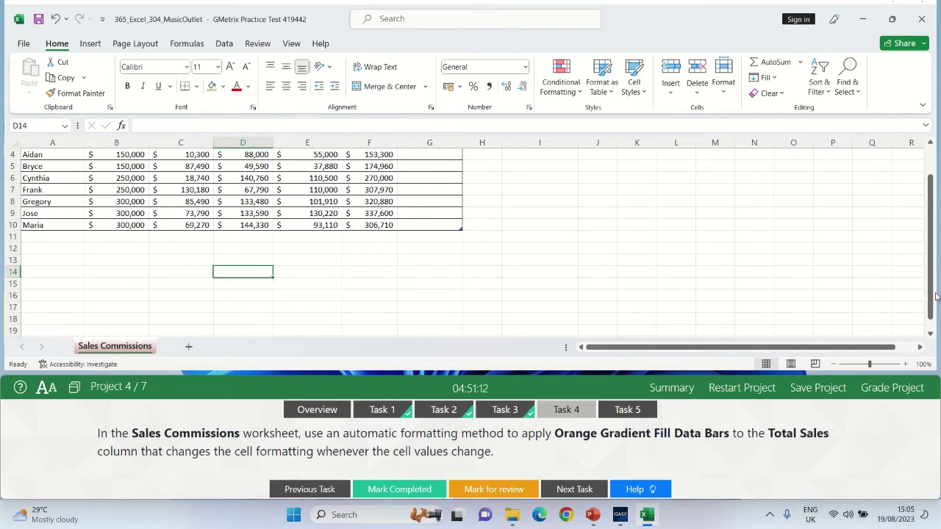
# For Task 4, apply Orange Gradient Fill Data Bars to Total Sales cells F4:F10 and mark the task completed.
pyautogui.moveTo(931, 294); pyautogui.dragTo(922, 263)
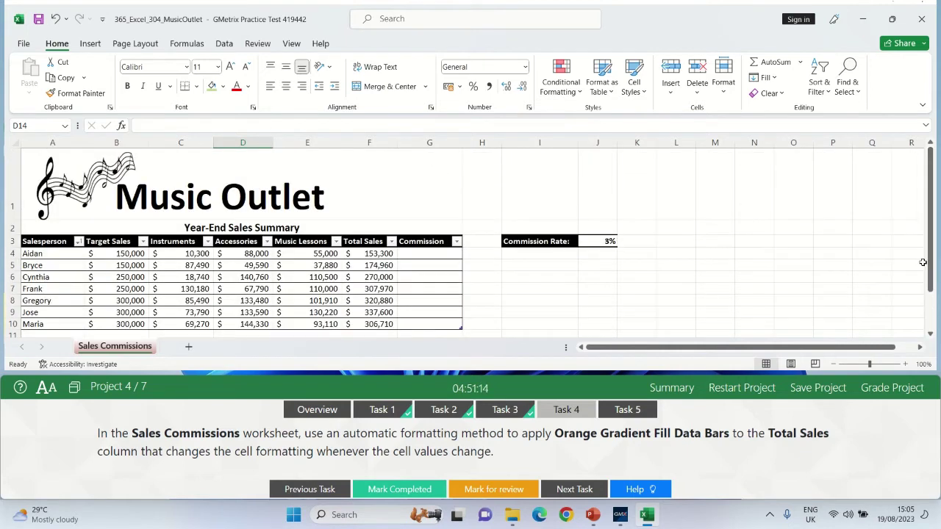
pyautogui.moveTo(378, 253); pyautogui.dragTo(371, 326)
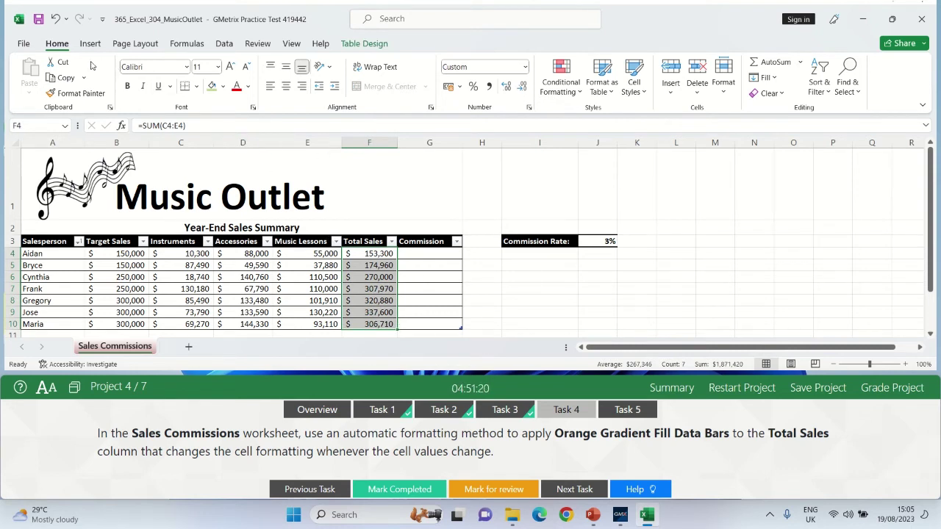
pyautogui.click(575, 95)
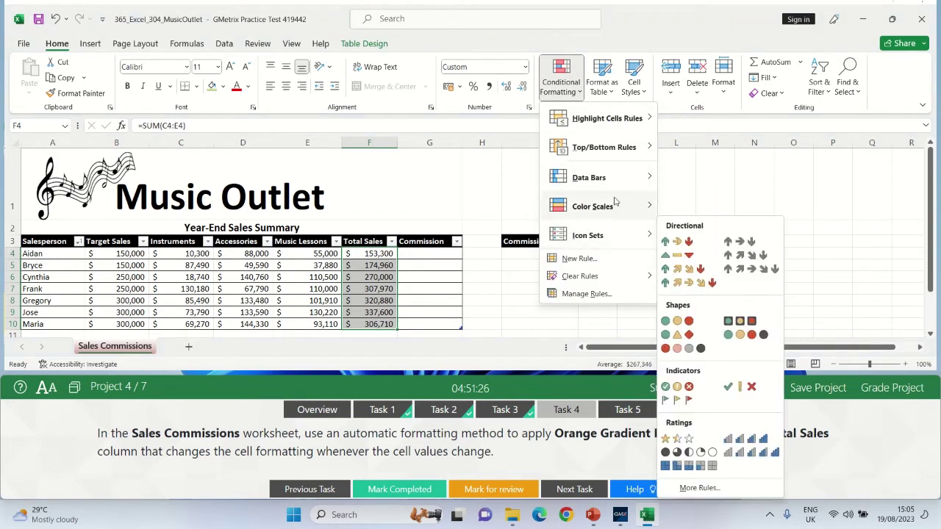
pyautogui.moveTo(617, 180)
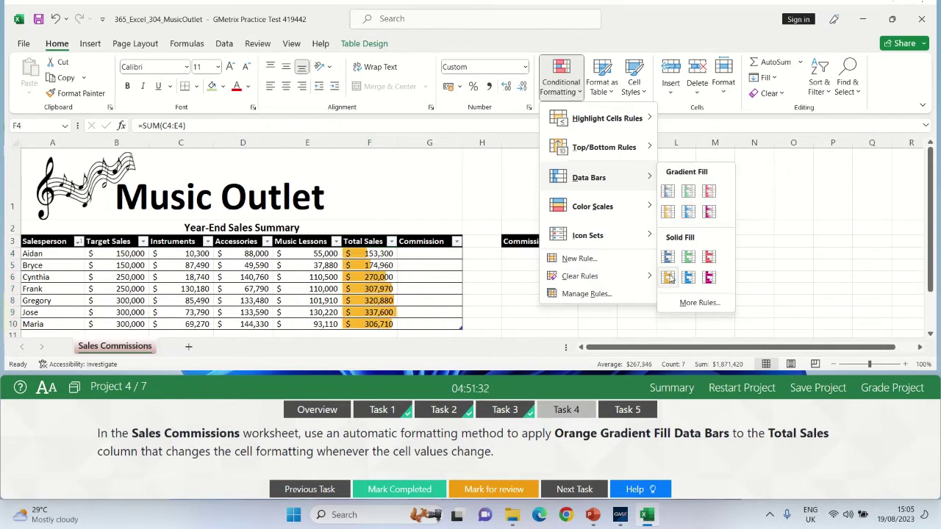
pyautogui.click(666, 213)
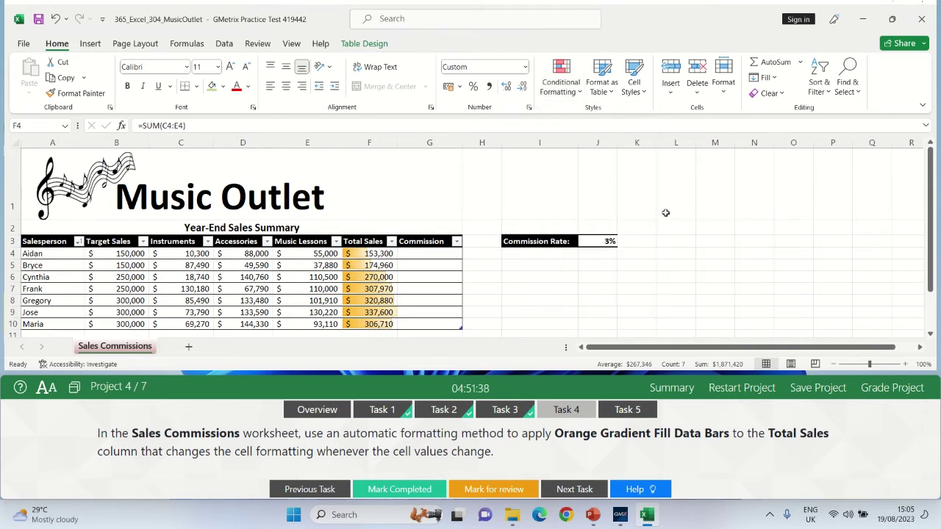
pyautogui.click(570, 297)
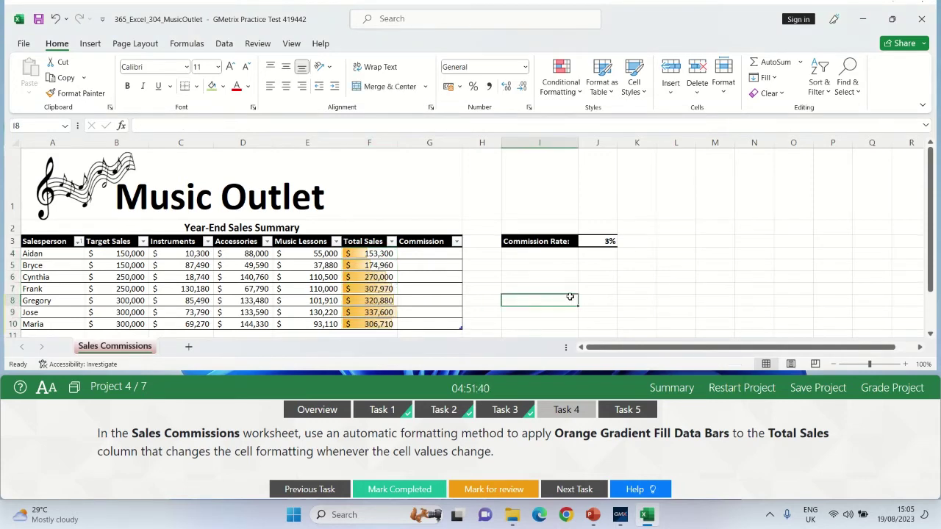
pyautogui.click(397, 489)
# For Task 5, enter the formula =[@[Total Sales]]*J$3 in cell G4 so that it fills the Commission column.
pyautogui.click(626, 410)
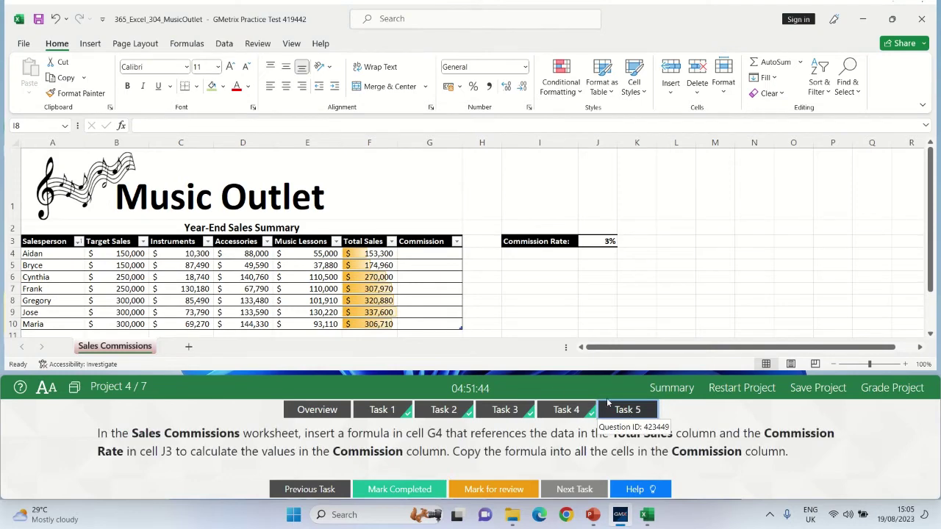
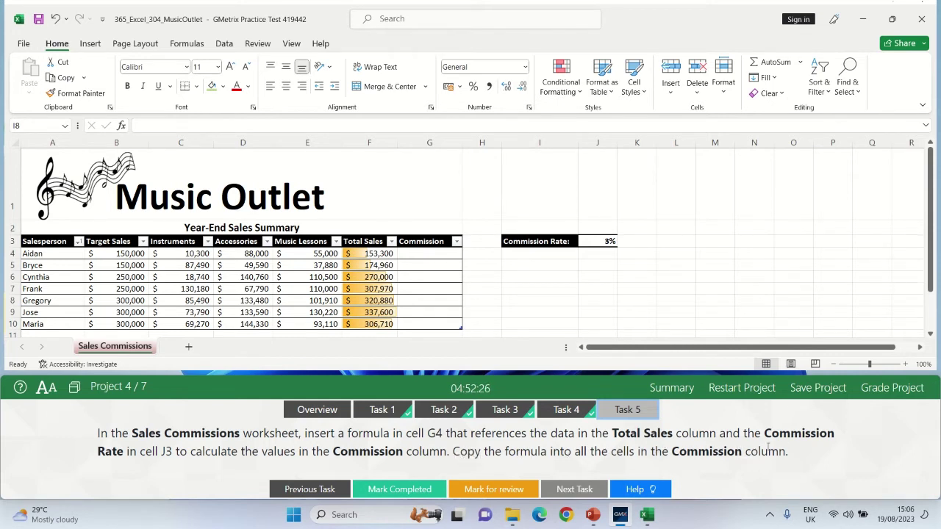
pyautogui.click(420, 255)
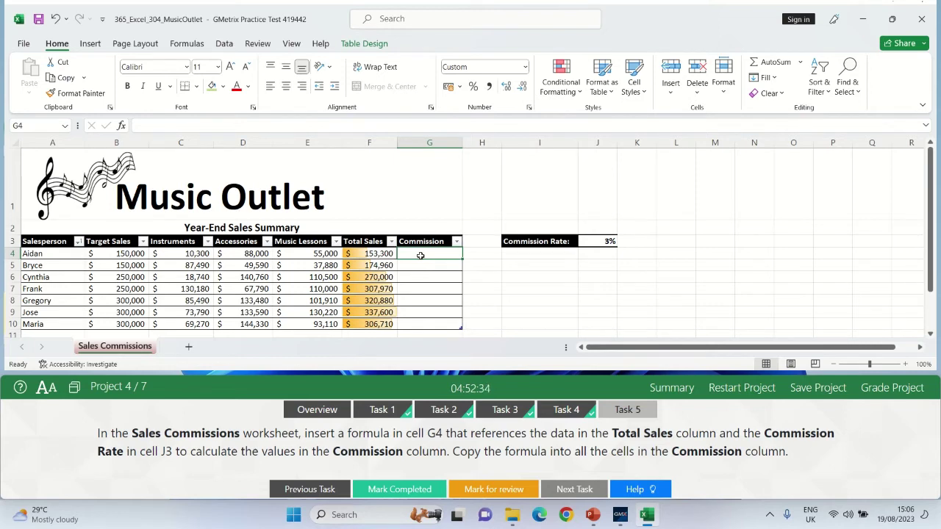
pyautogui.write('=')
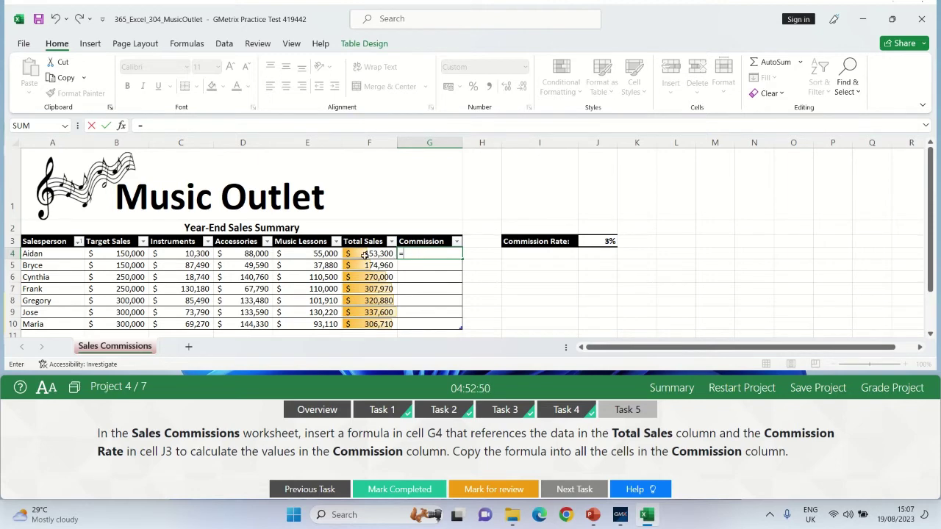
pyautogui.click(363, 254)
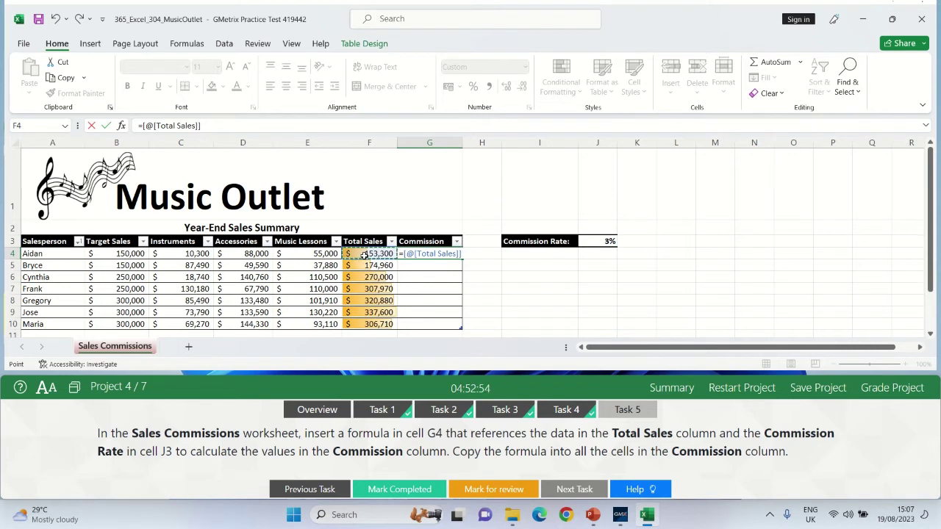
pyautogui.write('*')
pyautogui.click(600, 242)
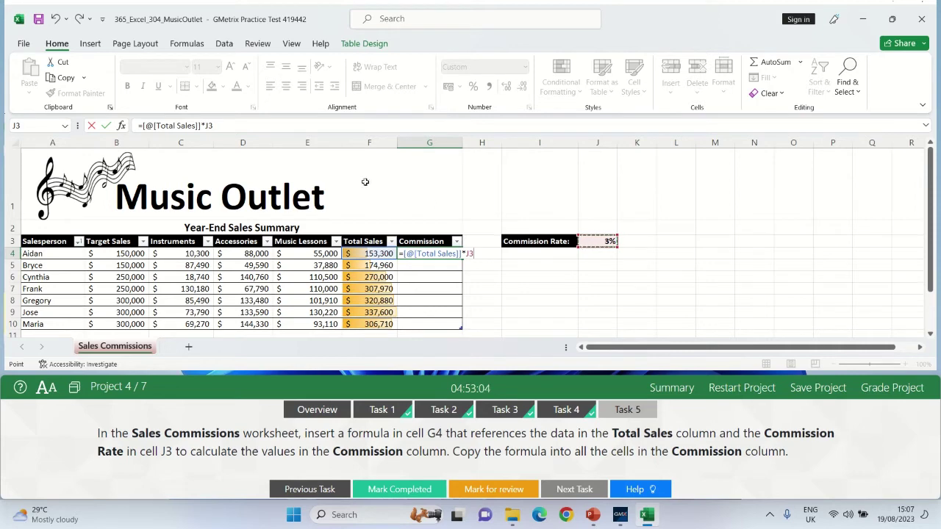
pyautogui.click(211, 126)
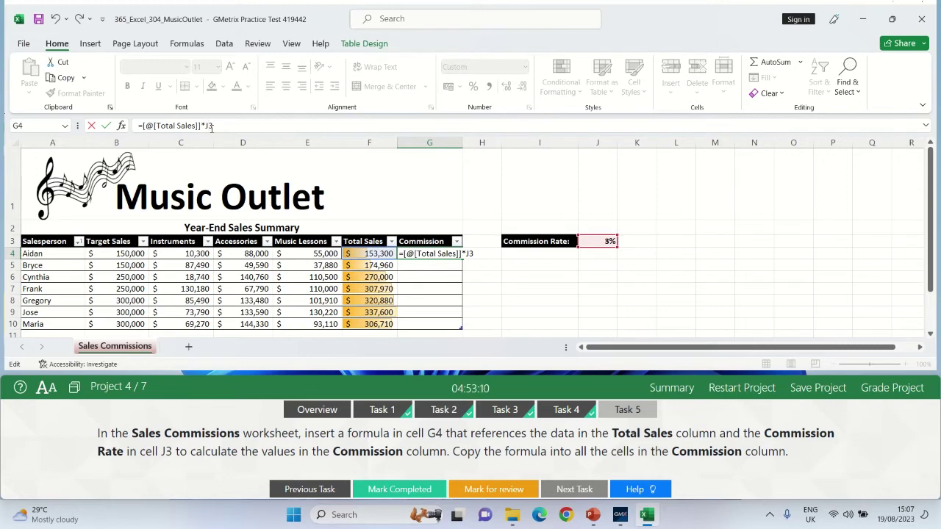
pyautogui.write('$')
pyautogui.press('Return')
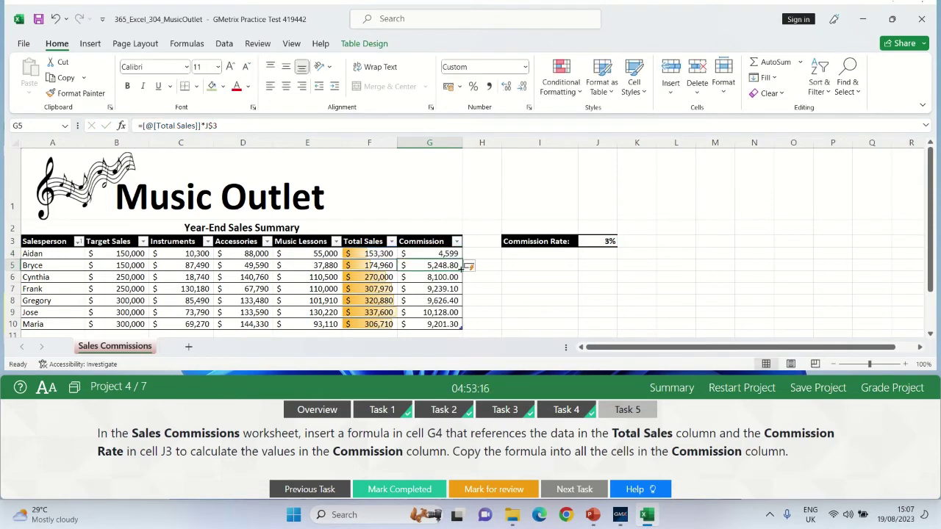
# Mark Task 5 completed, then grade the Music Outlet project and open Task 1 of the Top Producers project.
pyautogui.click(546, 302)
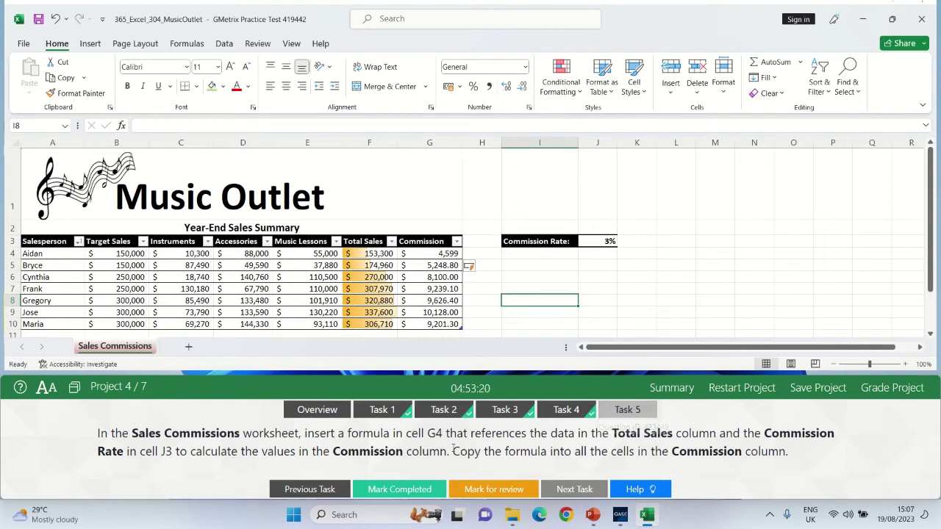
pyautogui.click(414, 485)
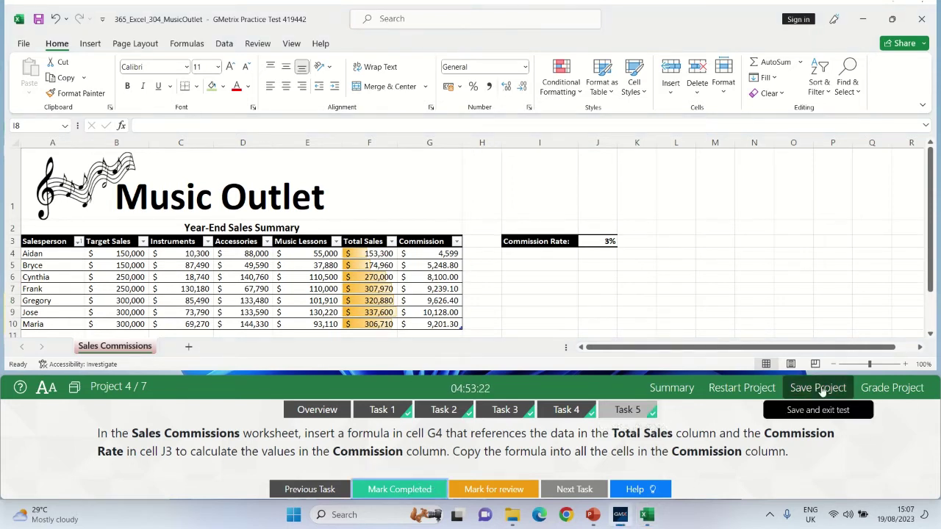
pyautogui.click(885, 387)
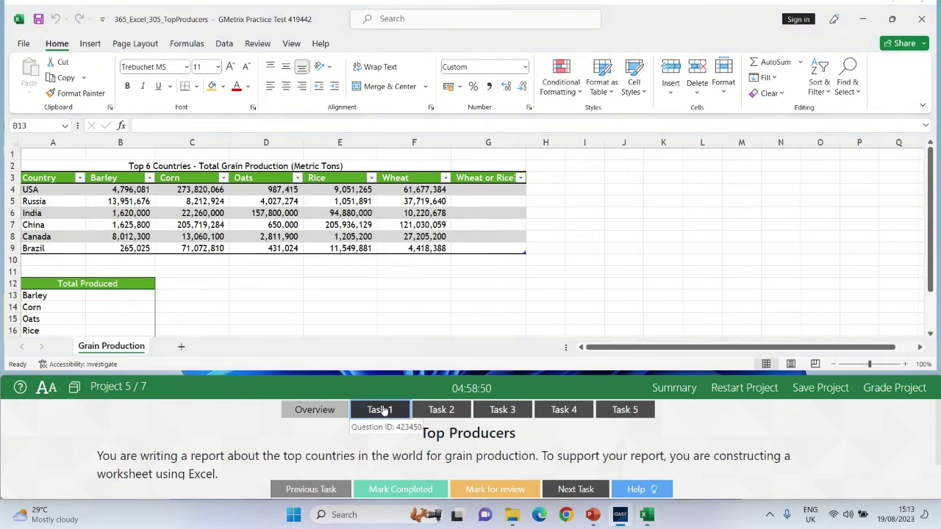
pyautogui.click(380, 410)
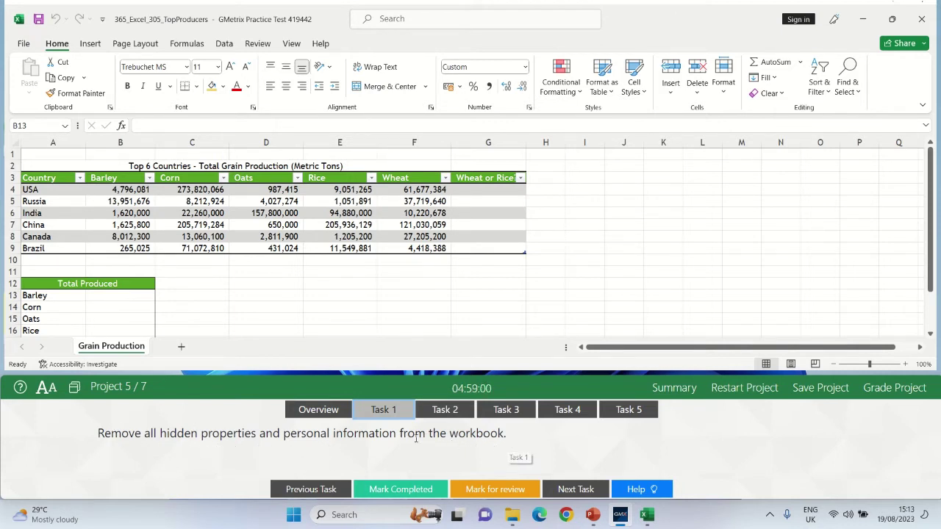
# For Task 1, run the Document Inspector on the TopProducers workbook with the default content checks.
pyautogui.click(22, 45)
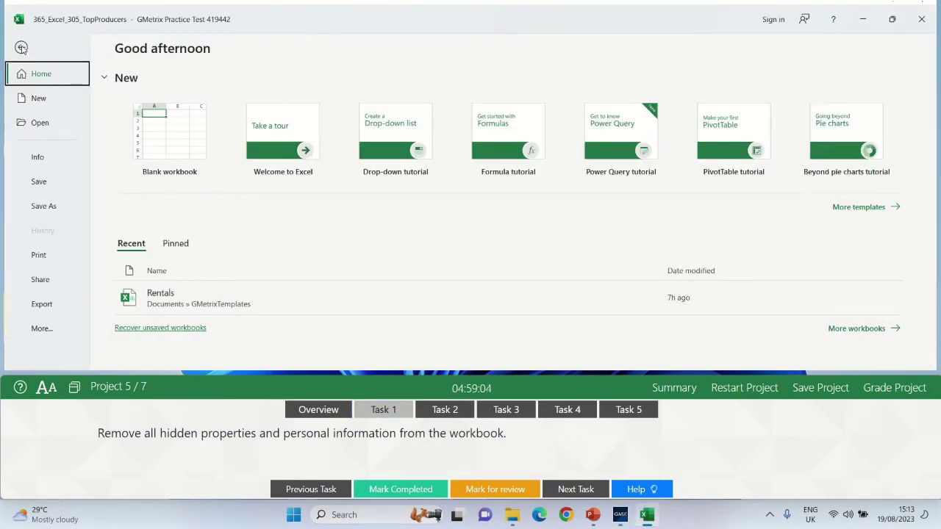
pyautogui.click(41, 162)
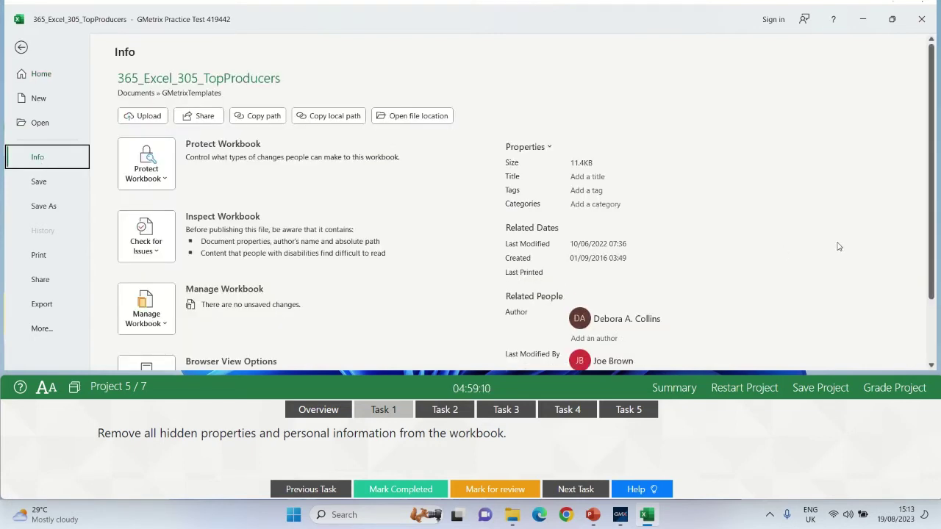
pyautogui.scroll(-1, 932, 250)
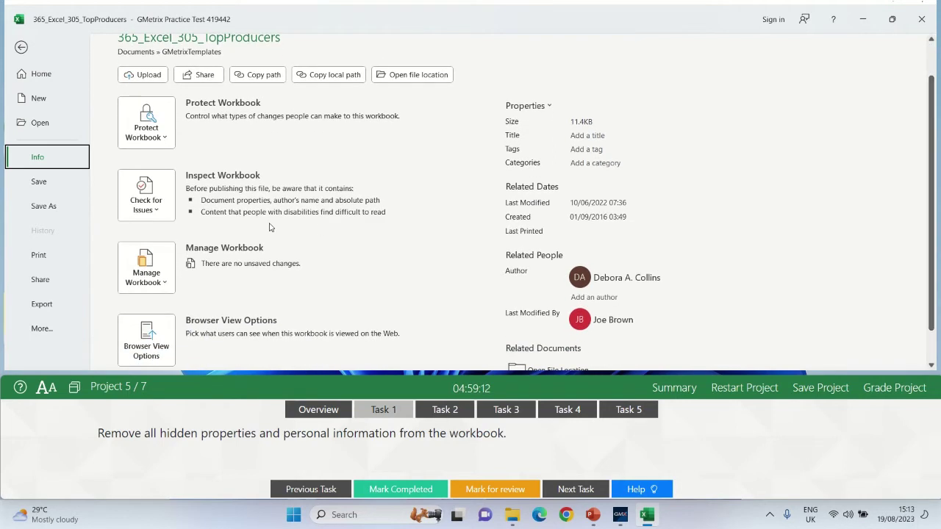
pyautogui.click(143, 208)
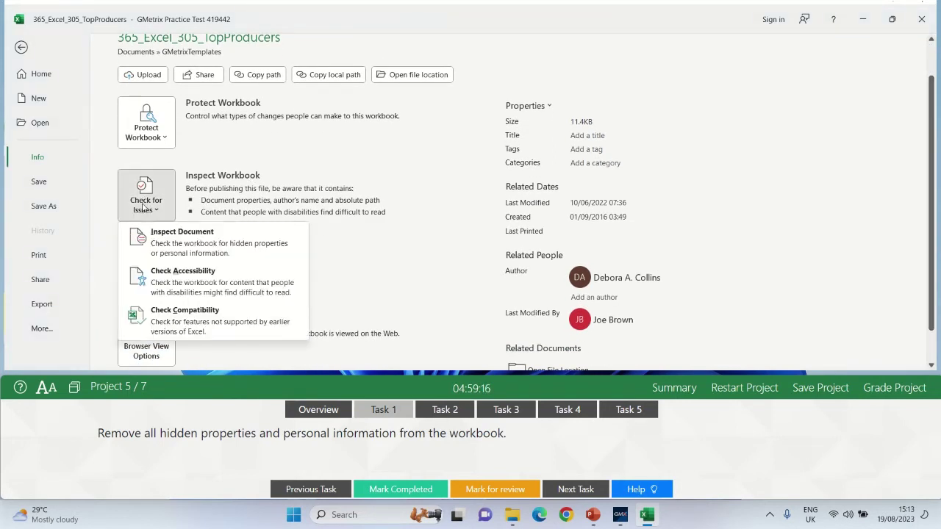
pyautogui.click(164, 251)
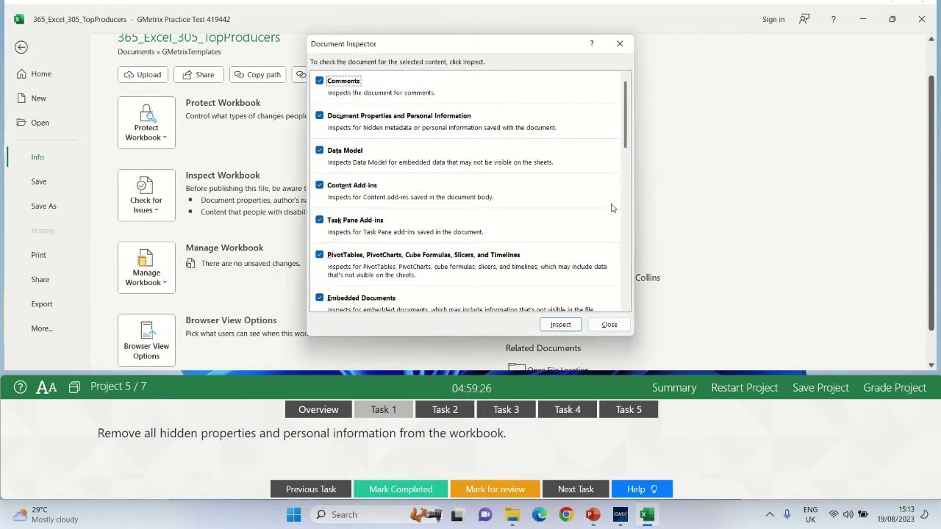
pyautogui.click(559, 324)
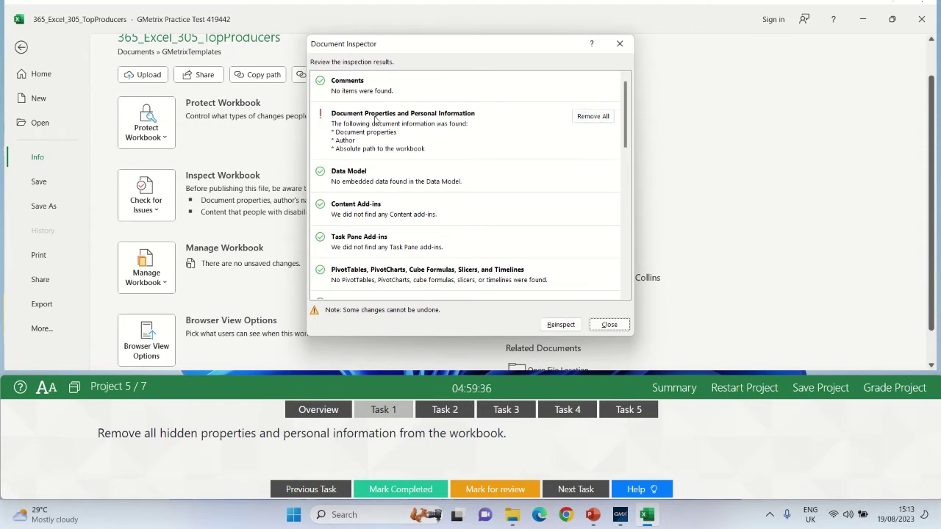
# Remove all document properties and personal information found by the inspection, and mark Task 1 completed.
pyautogui.click(599, 118)
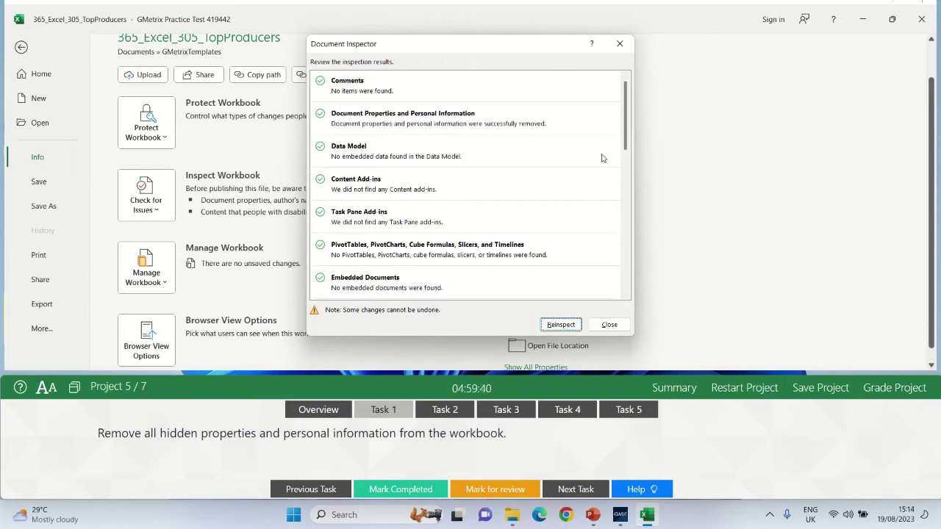
pyautogui.click(609, 326)
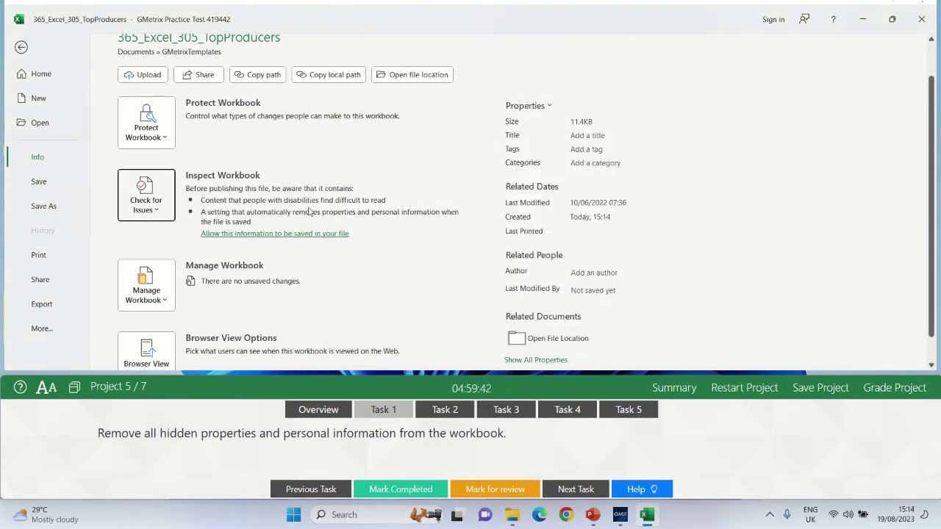
pyautogui.click(22, 49)
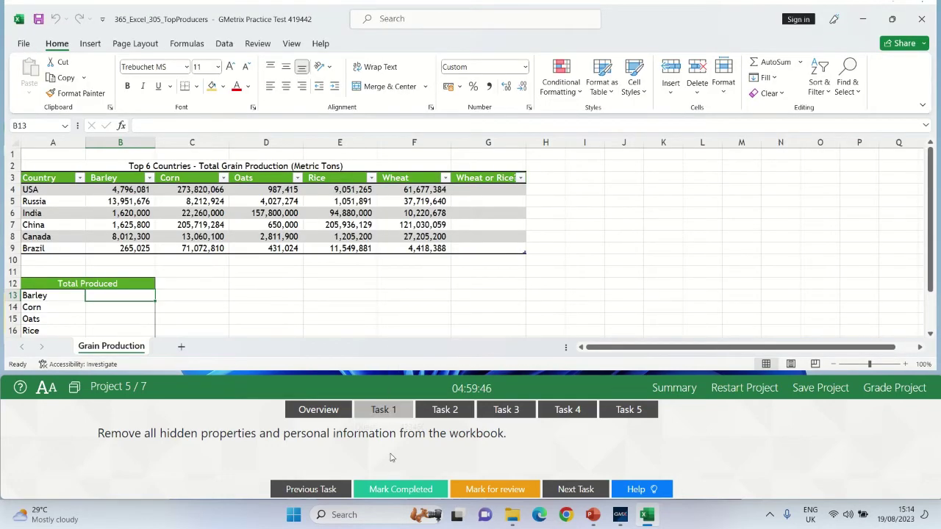
pyautogui.click(386, 491)
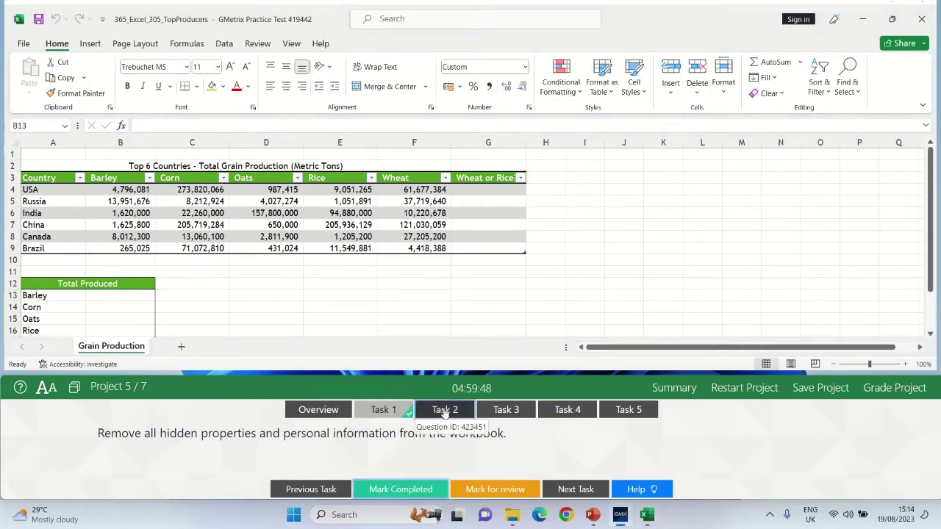
# Open Task 2 and apply the Title cell style to cell A2 on the Grain Production worksheet.
pyautogui.click(444, 411)
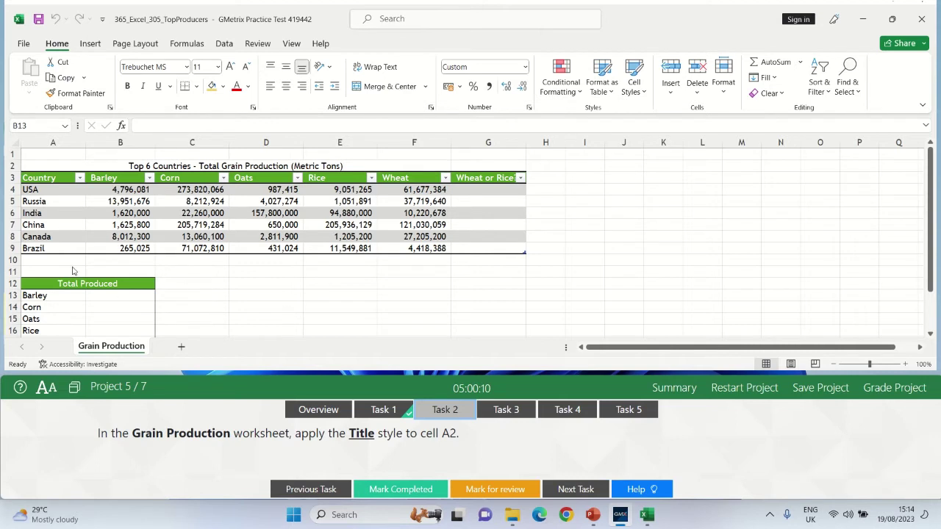
pyautogui.click(39, 165)
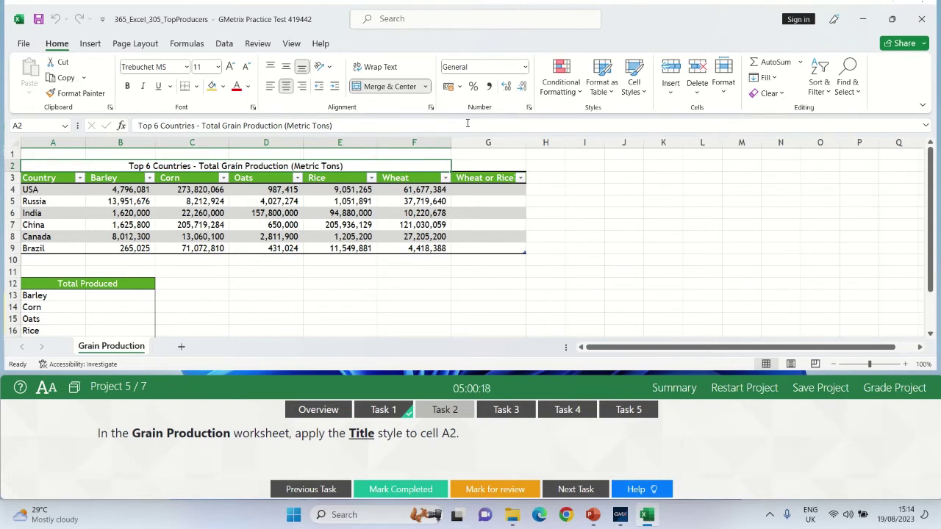
pyautogui.click(632, 96)
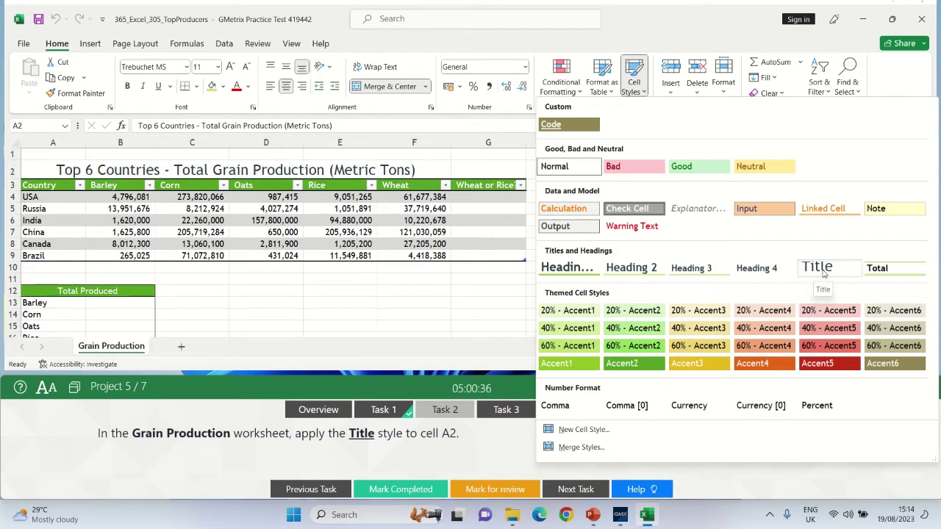
pyautogui.click(822, 269)
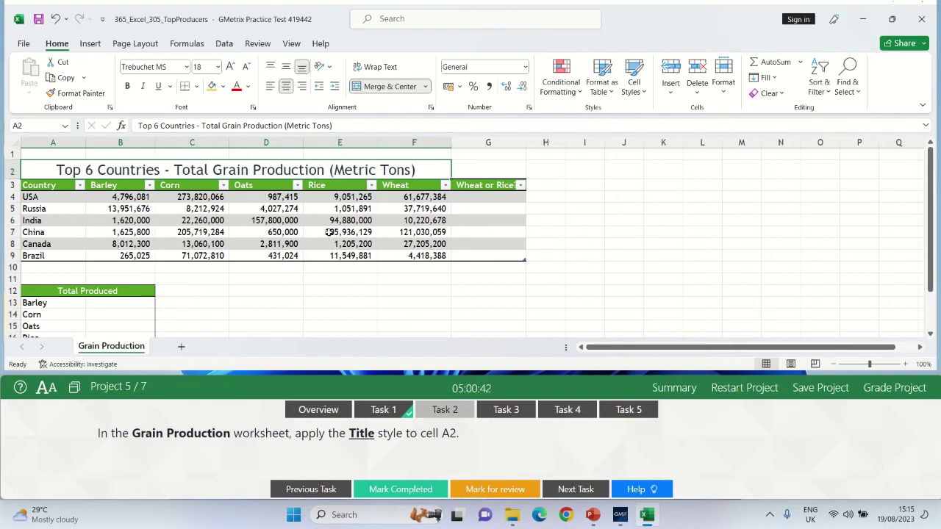
# Mark Task 2 completed, then open Task 3 and turn off Banded Rows for the grain production table.
pyautogui.click(400, 488)
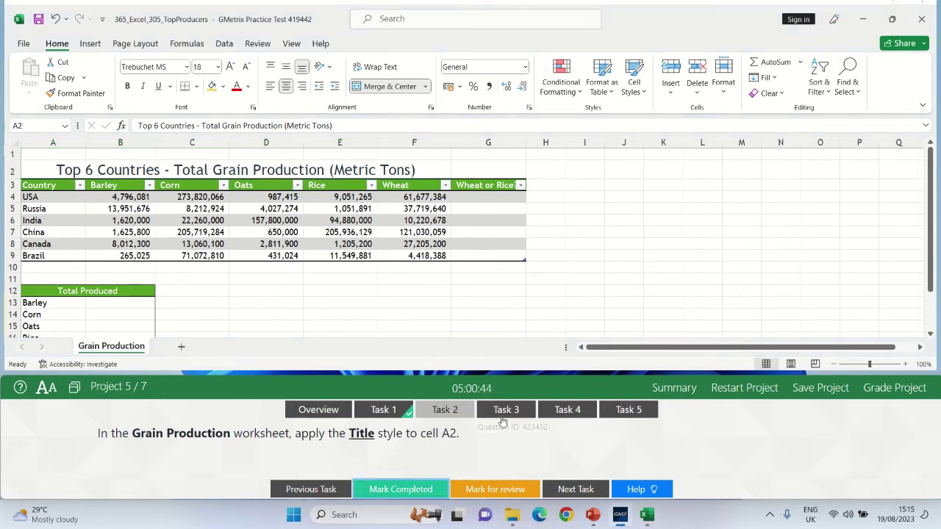
pyautogui.click(505, 411)
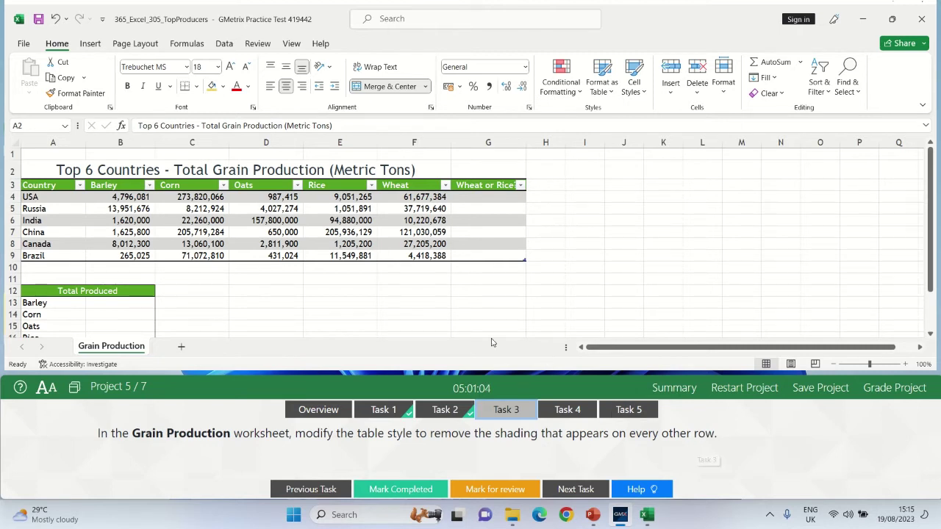
pyautogui.click(247, 211)
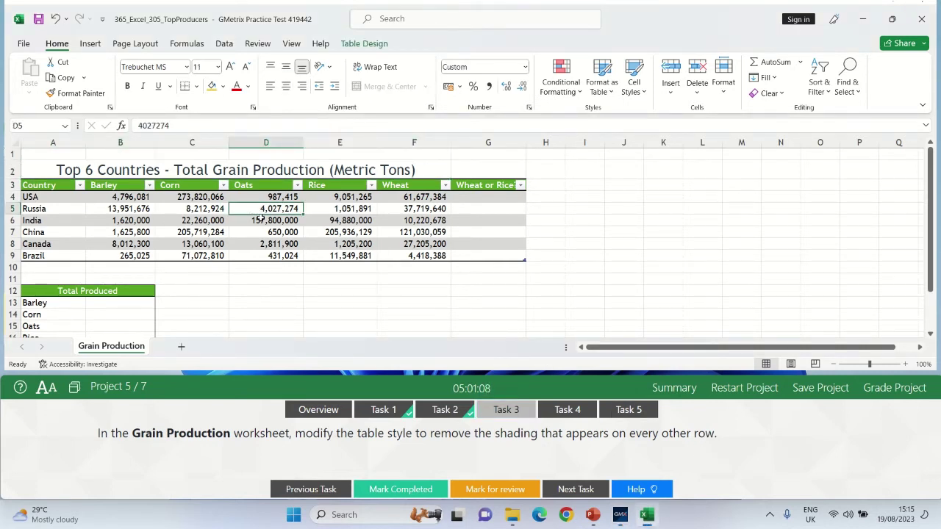
pyautogui.click(363, 44)
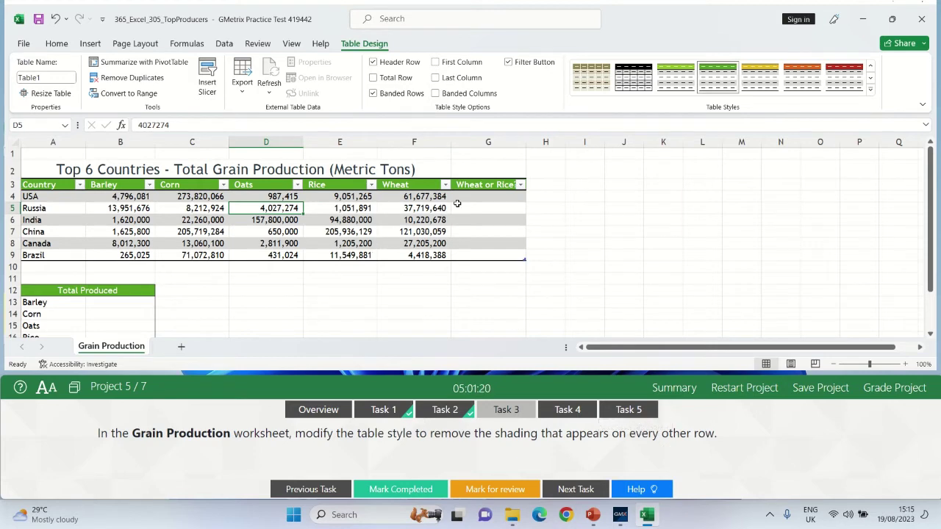
pyautogui.click(373, 94)
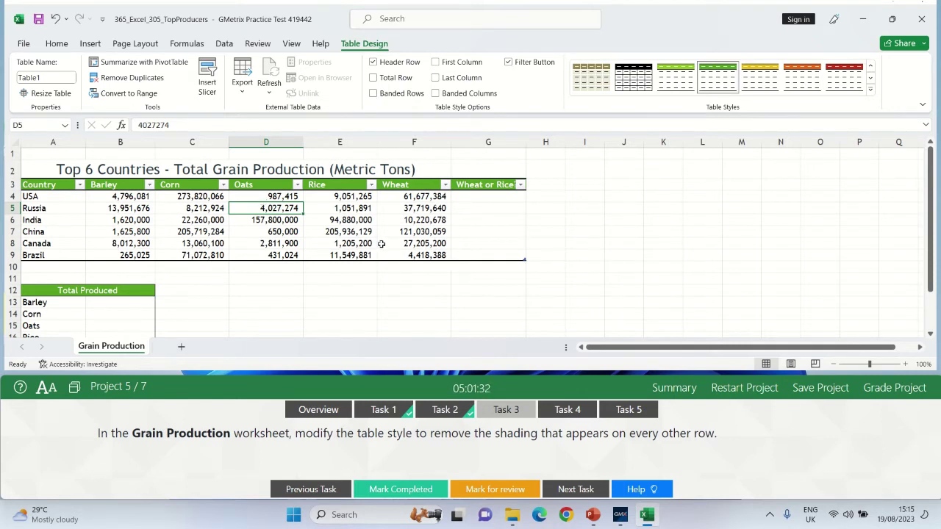
# Mark Task 3 completed and open Task 4 of the Top Producers project.
pyautogui.click(419, 488)
pyautogui.click(566, 412)
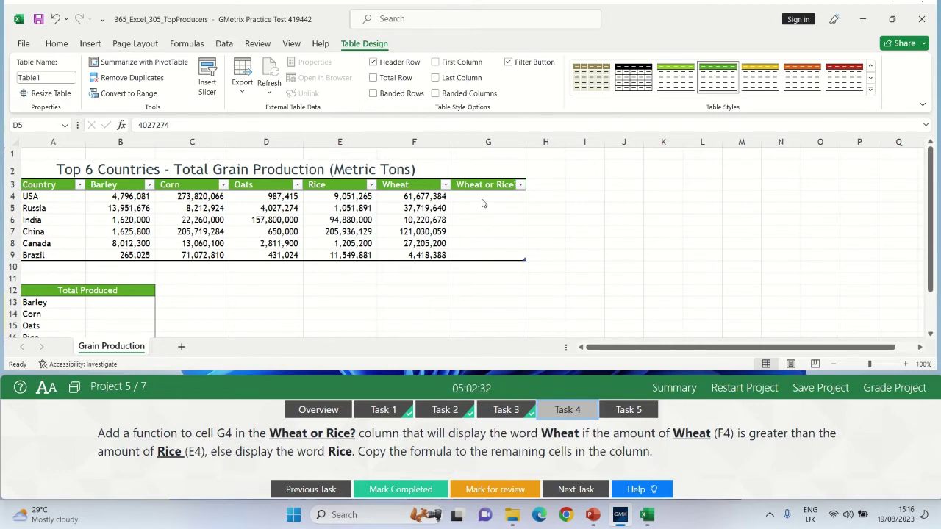
pyautogui.press('F2')
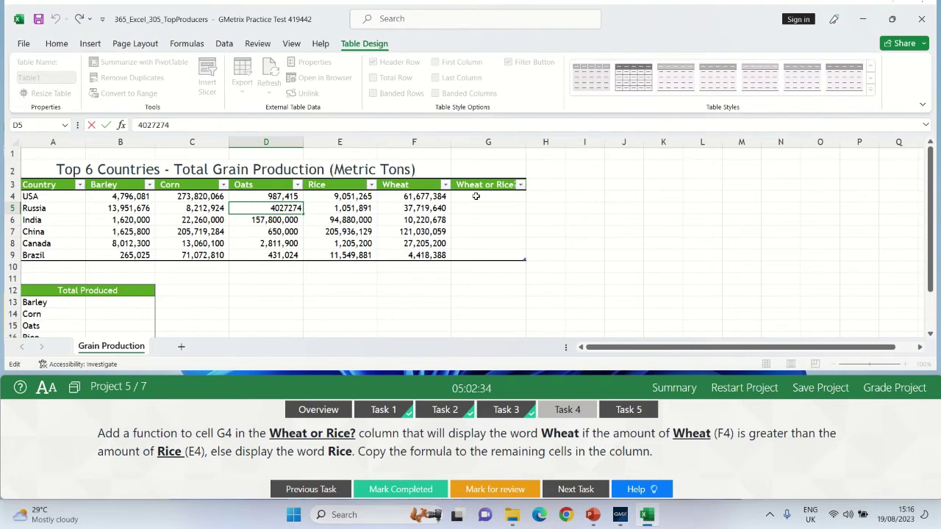
pyautogui.click(476, 197)
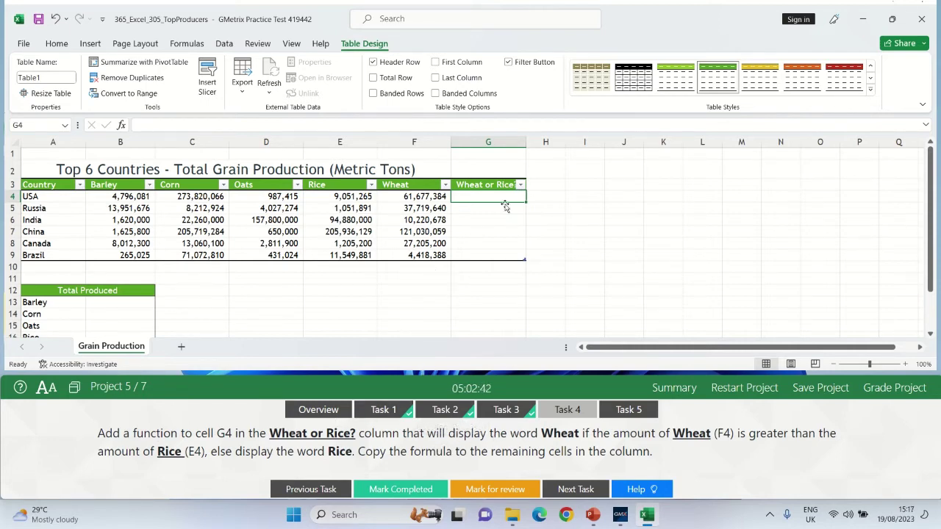
pyautogui.write('=')
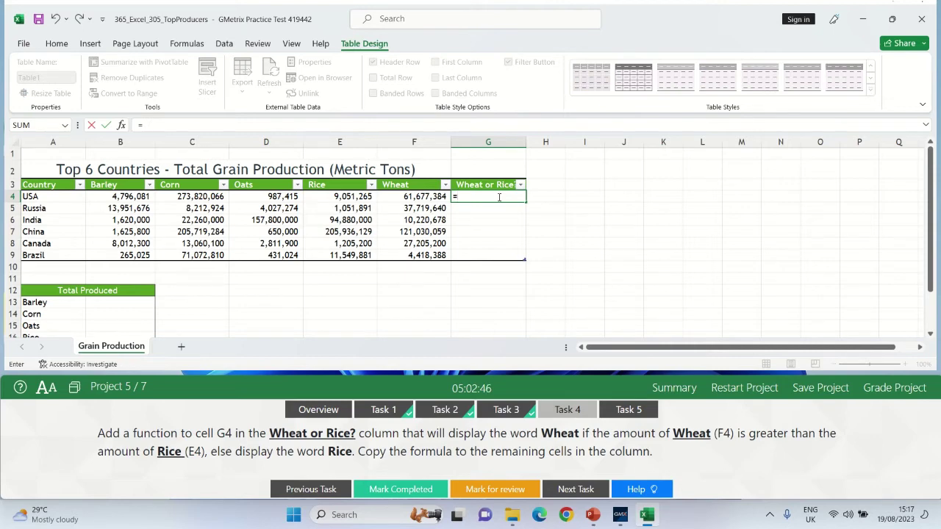
pyautogui.write('IF')
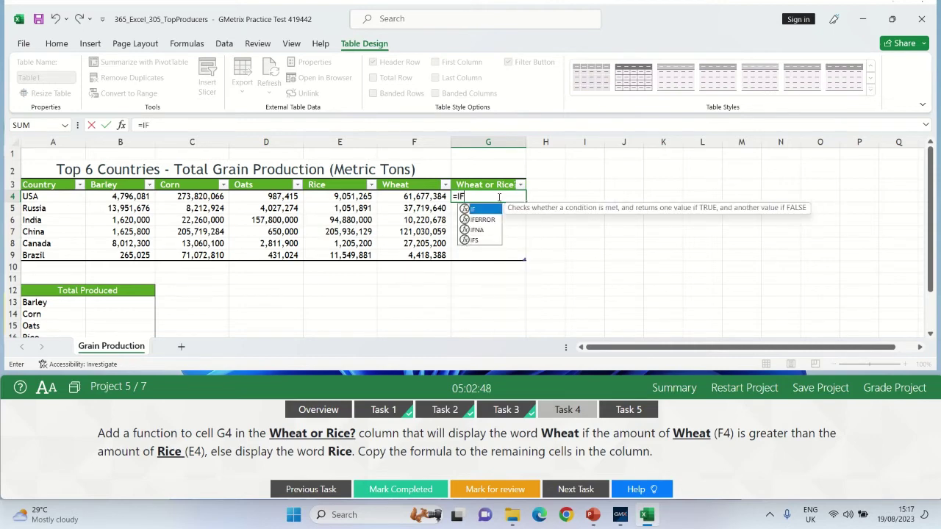
pyautogui.doubleClick(472, 209)
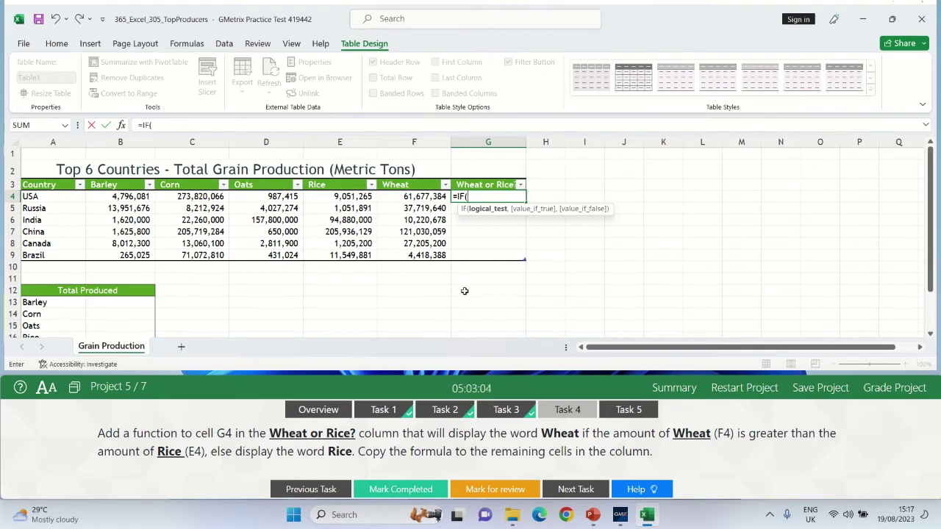
pyautogui.click(413, 197)
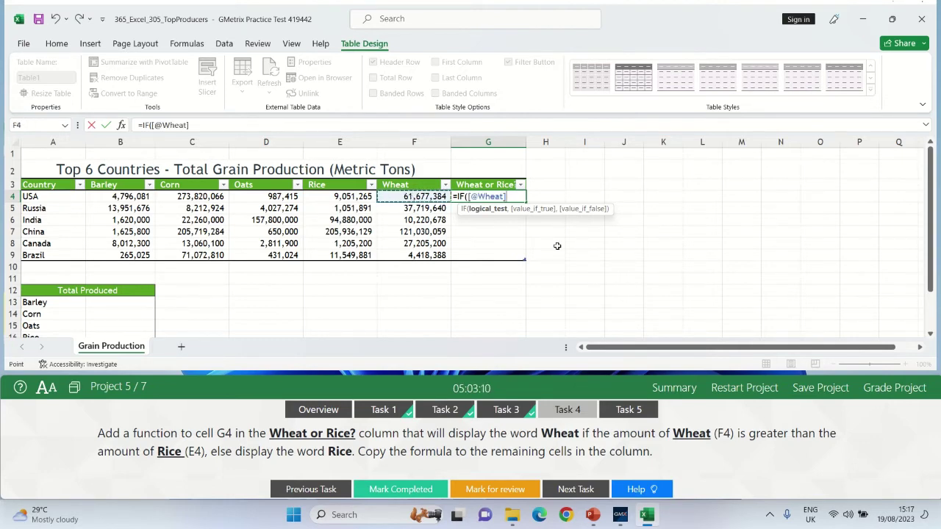
pyautogui.write('>')
pyautogui.click(334, 196)
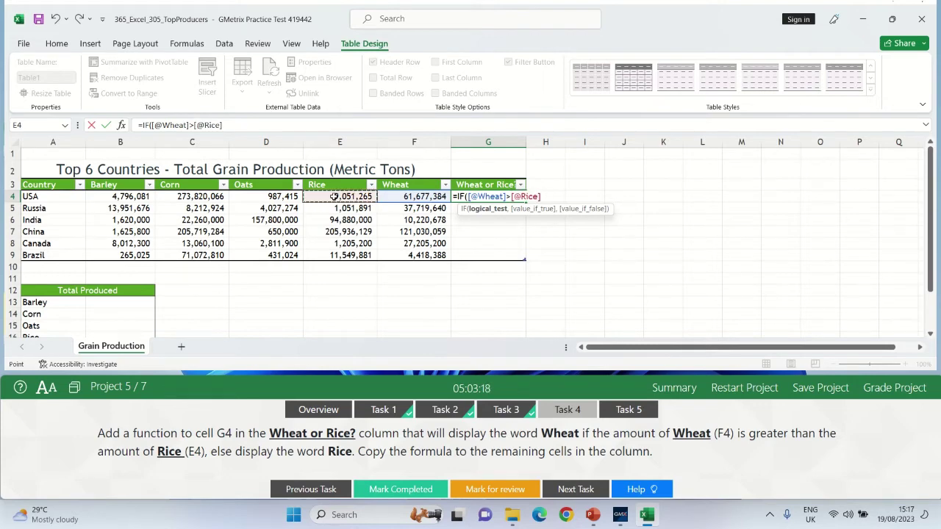
# Complete the G4 formula with "Wheat" as the true value and "Rice" as the false value, filling the Wheat or Rice? column.
pyautogui.write(',')
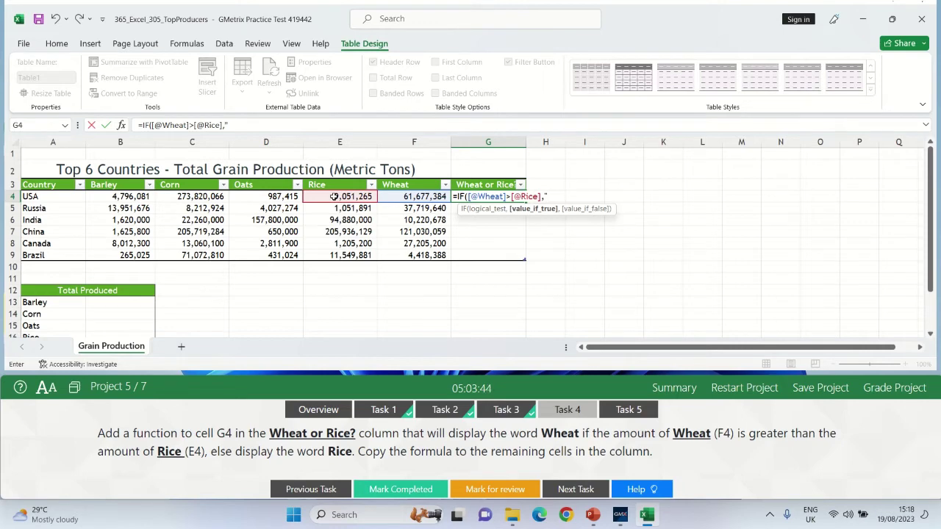
pyautogui.write('w')
pyautogui.press('BackSpace')
pyautogui.write('Wheat",')
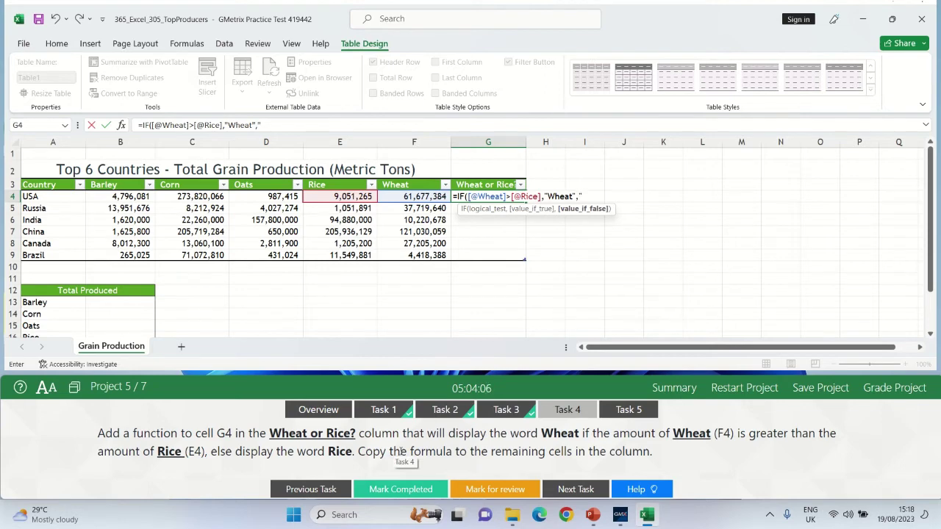
pyautogui.write('Rice")')
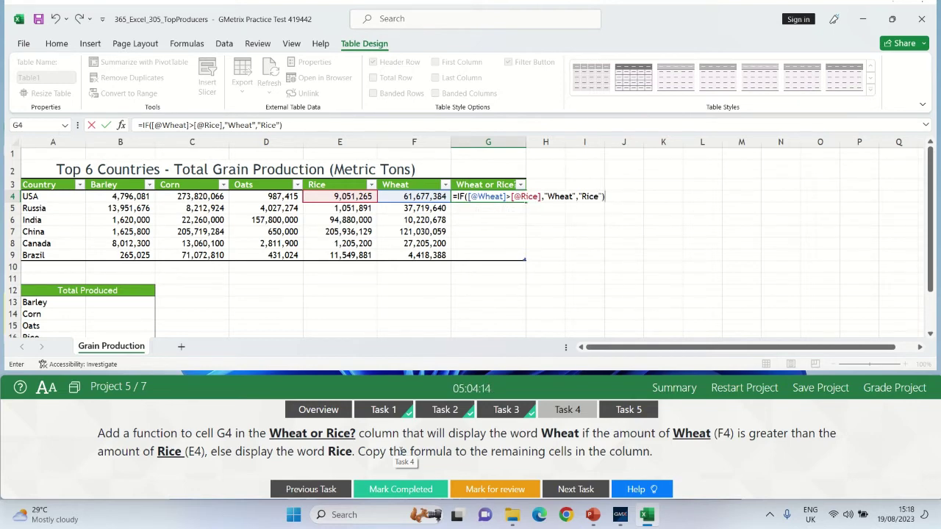
pyautogui.press('Return')
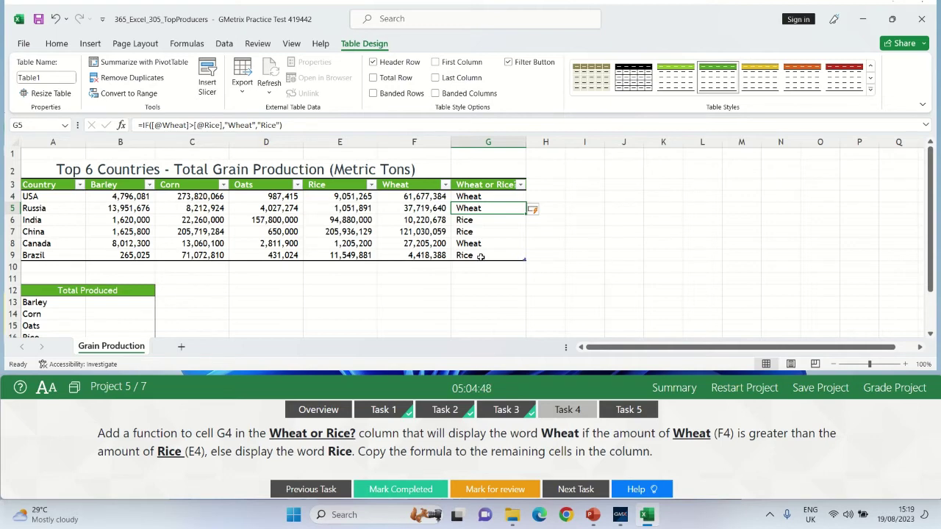
# Mark Task 4 completed and open Task 5 of the Top Producers project.
pyautogui.click(569, 260)
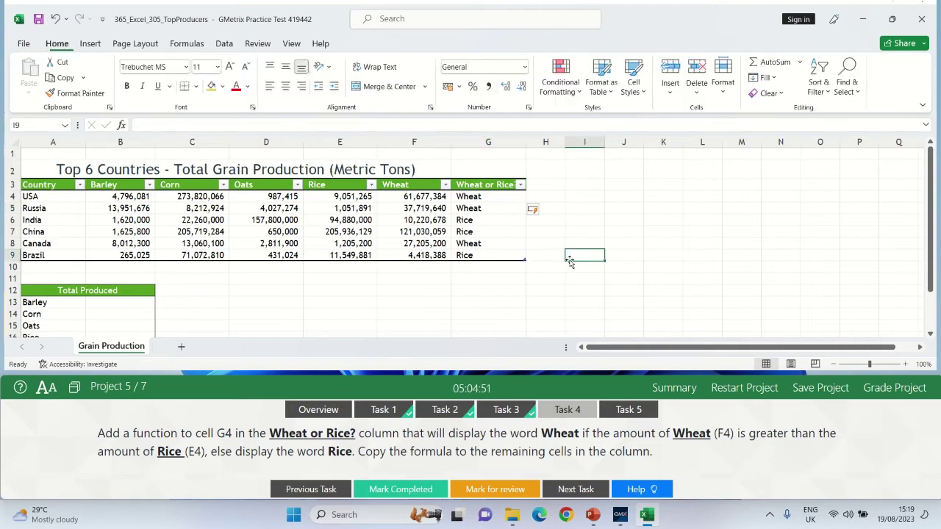
pyautogui.click(403, 483)
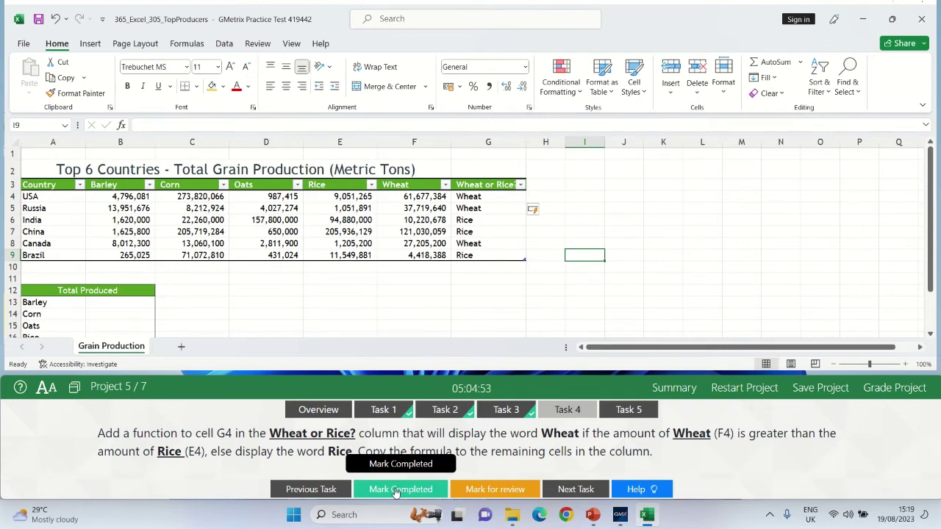
pyautogui.click(625, 411)
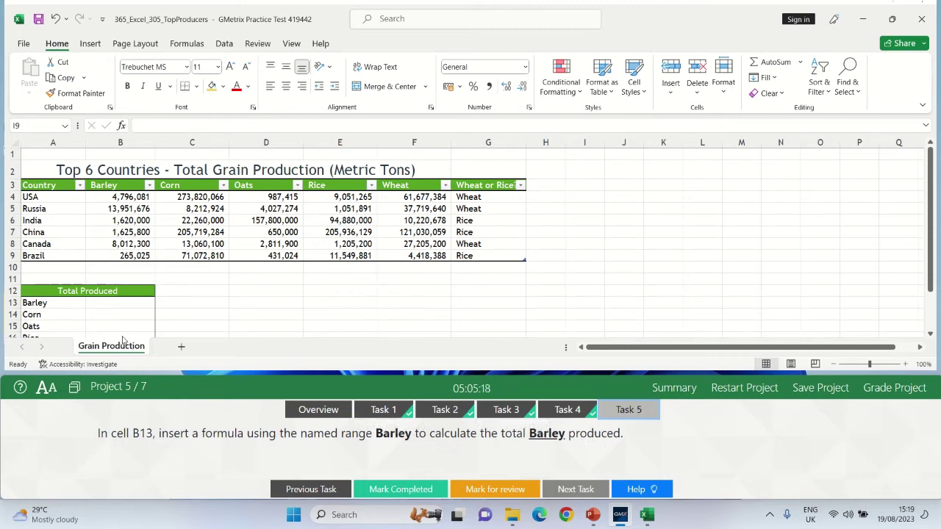
# Start a SUM formula in cell B13, beside the Barley label under Total Produced.
pyautogui.click(98, 303)
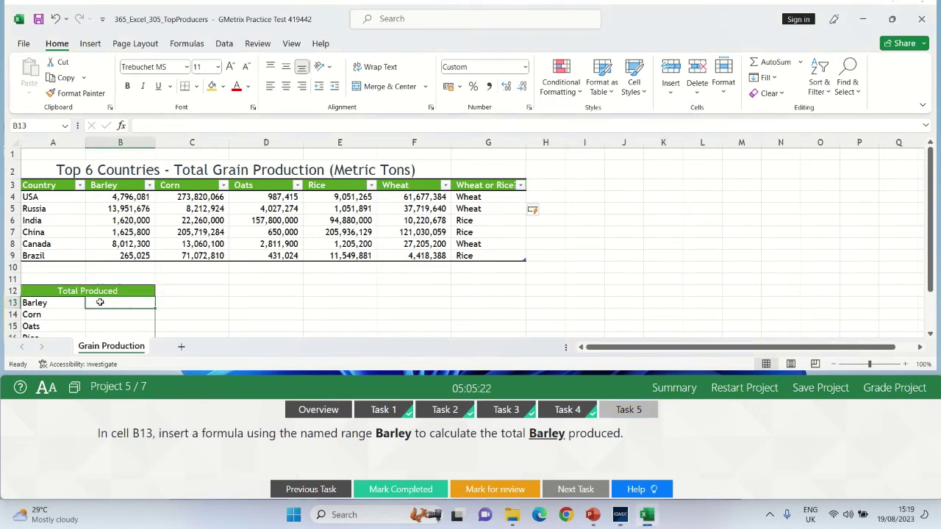
pyautogui.write('=')
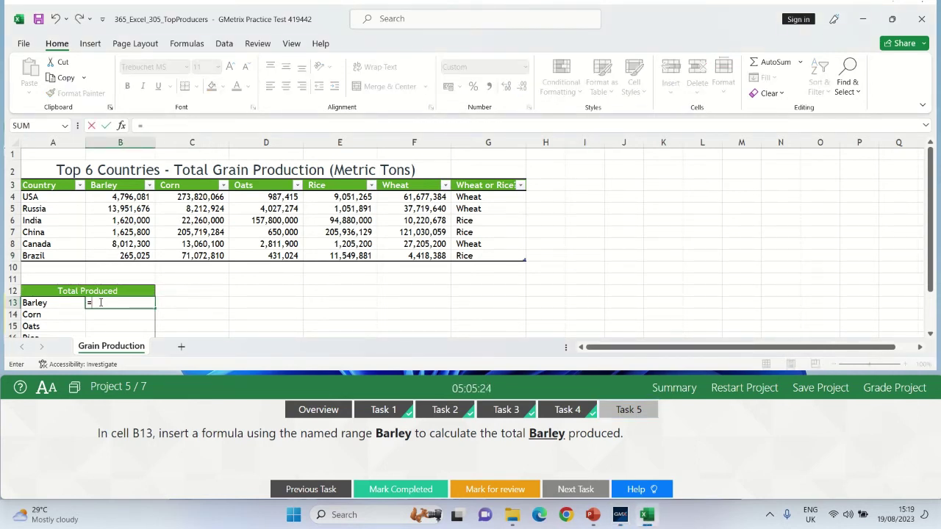
pyautogui.write('Su')
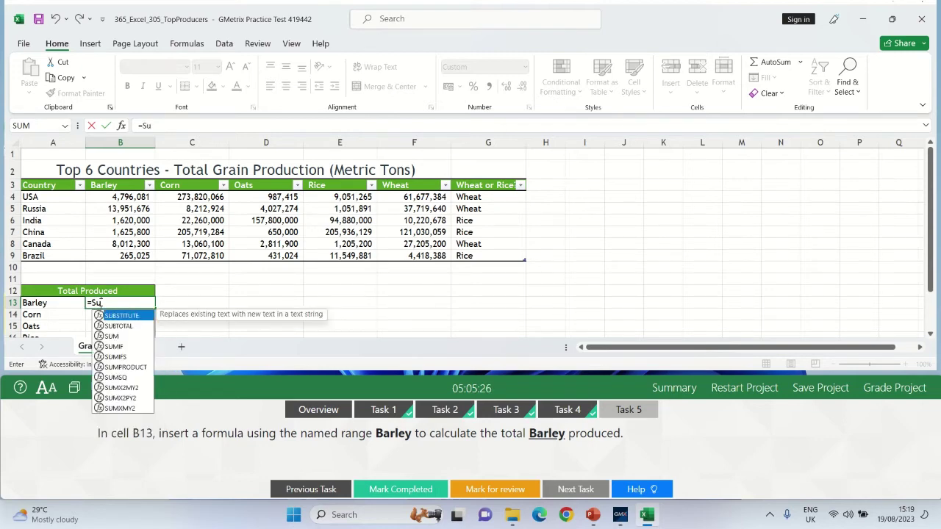
pyautogui.press('BackSpace')
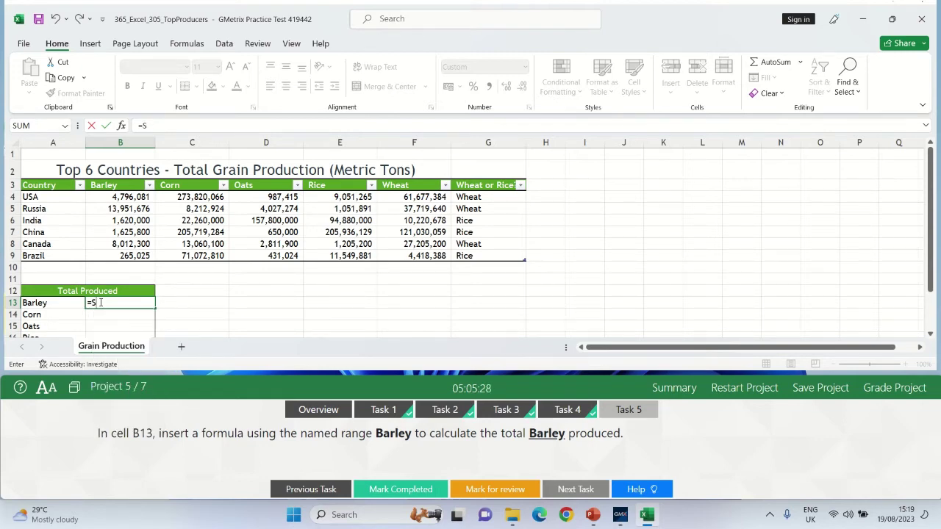
pyautogui.write('UM')
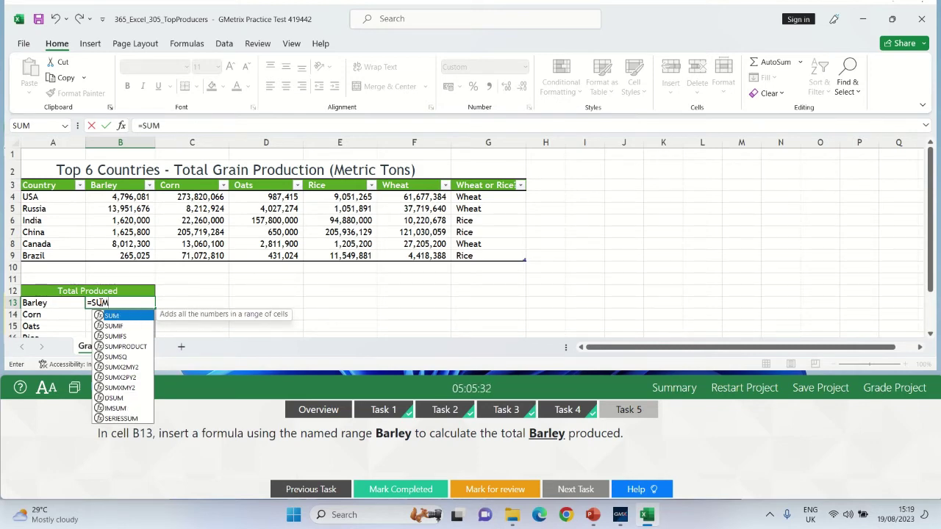
pyautogui.write('(')
pyautogui.press('F1')
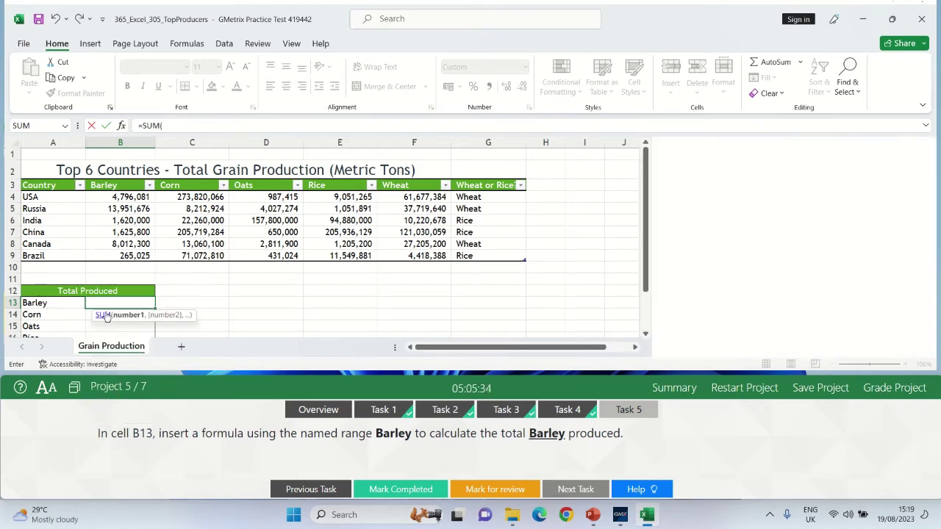
pyautogui.press('Down')
pyautogui.press('BackSpace')
pyautogui.press('BackSpace')
pyautogui.press('BackSpace')
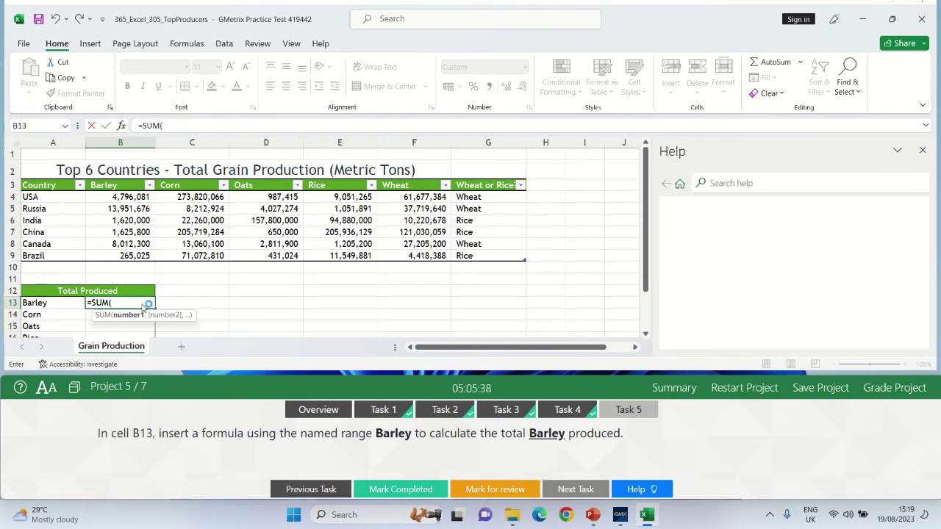
# Complete the B13 formula as =SUM(Barley), using the named range Barley.
pyautogui.write('BA')
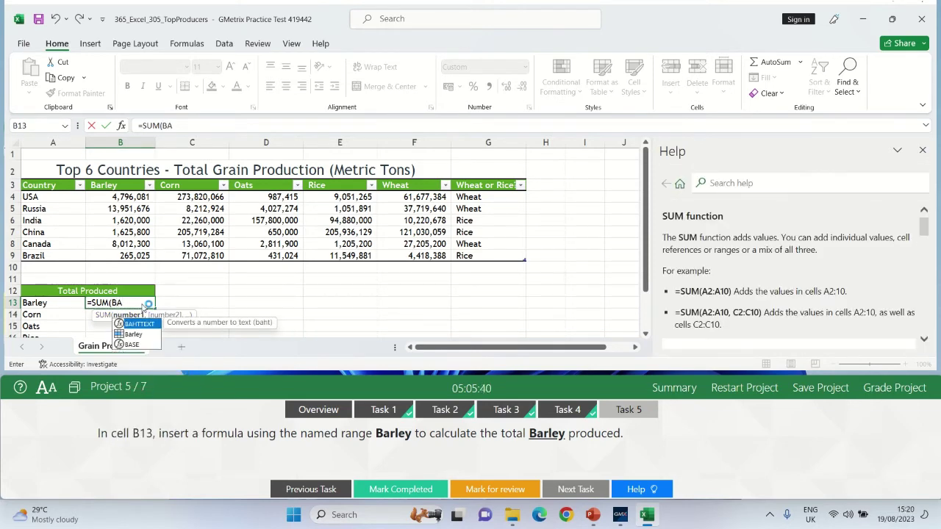
pyautogui.click(129, 336)
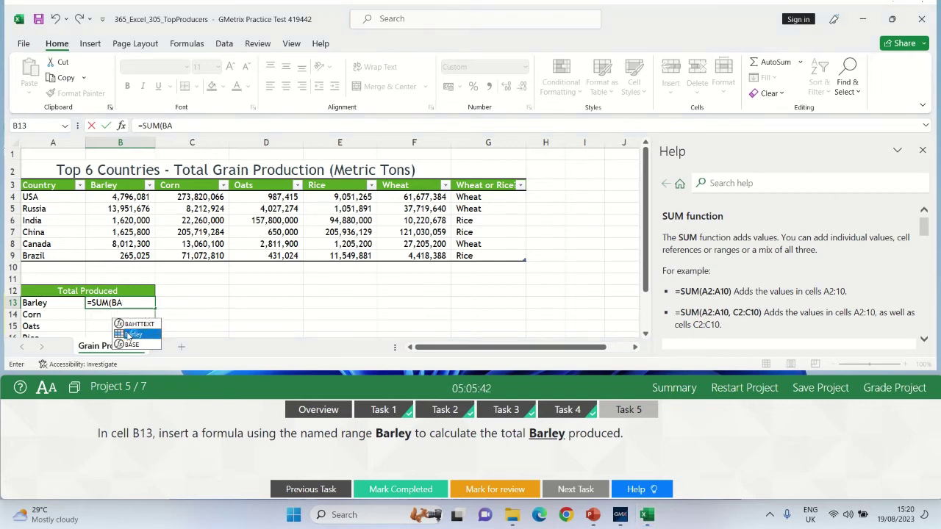
pyautogui.doubleClick(128, 336)
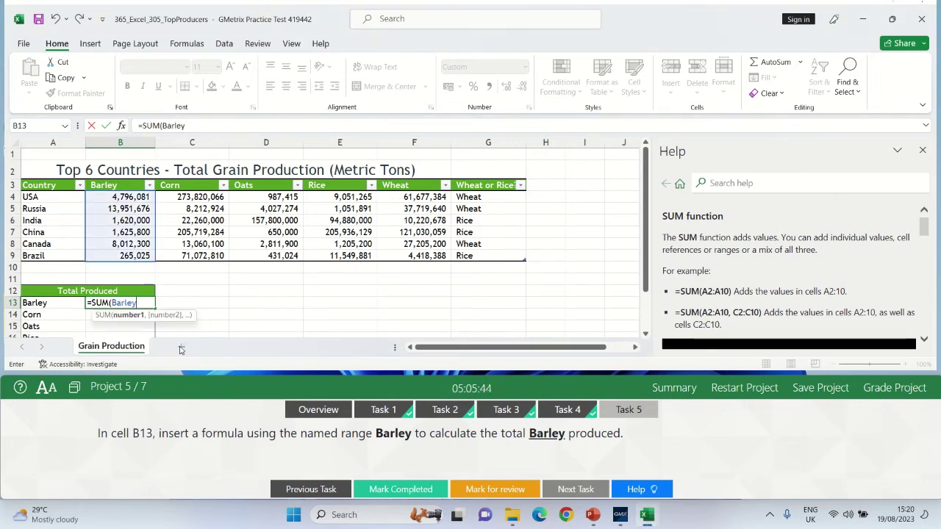
pyautogui.write(')')
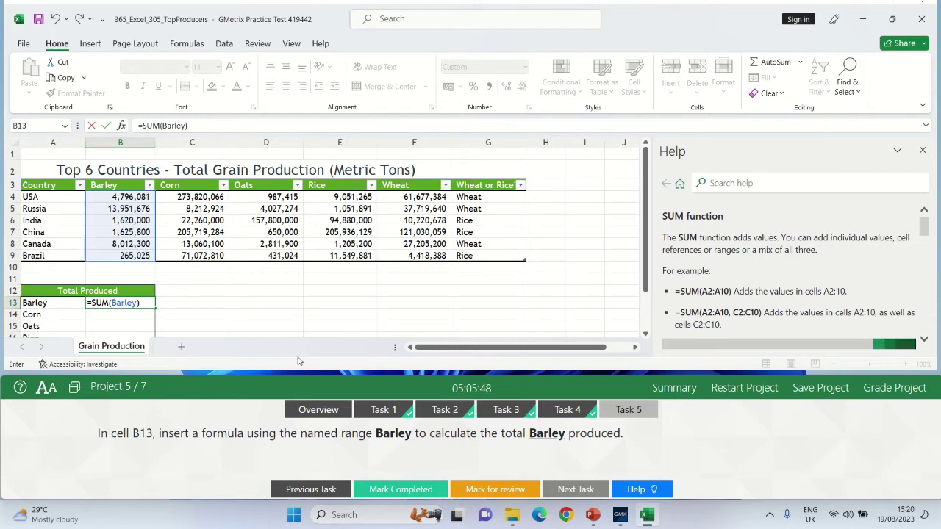
pyautogui.press('Return')
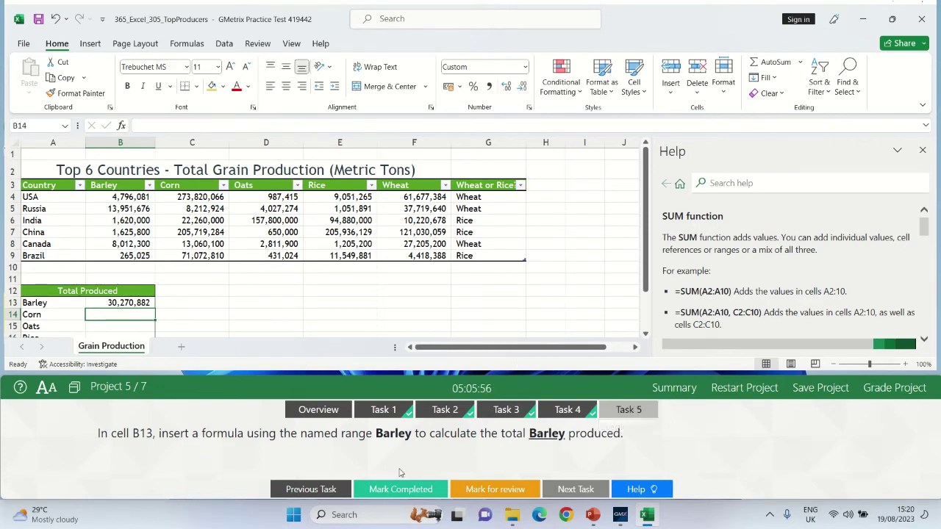
# Mark Task 5 completed, then grade the Top Producers project and open Task 1 of the Food Trucks project.
pyautogui.click(382, 489)
pyautogui.click(921, 151)
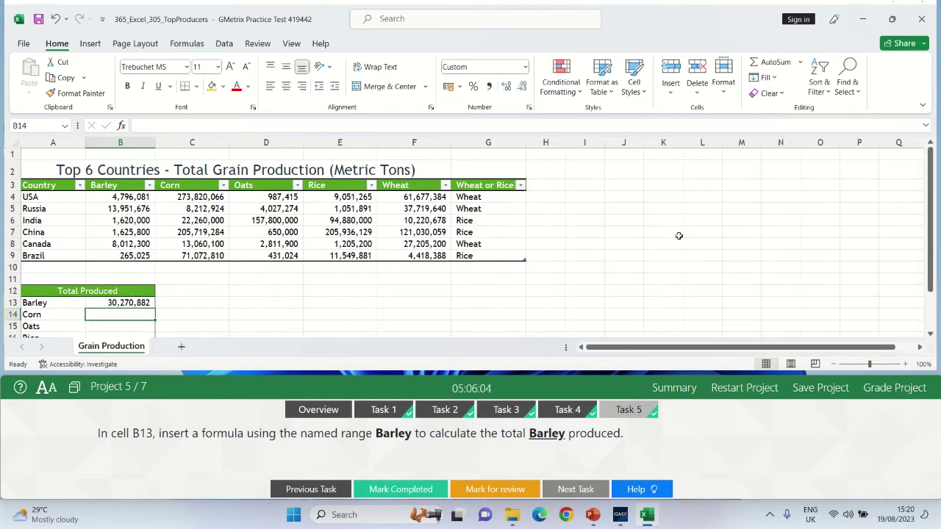
pyautogui.click(880, 388)
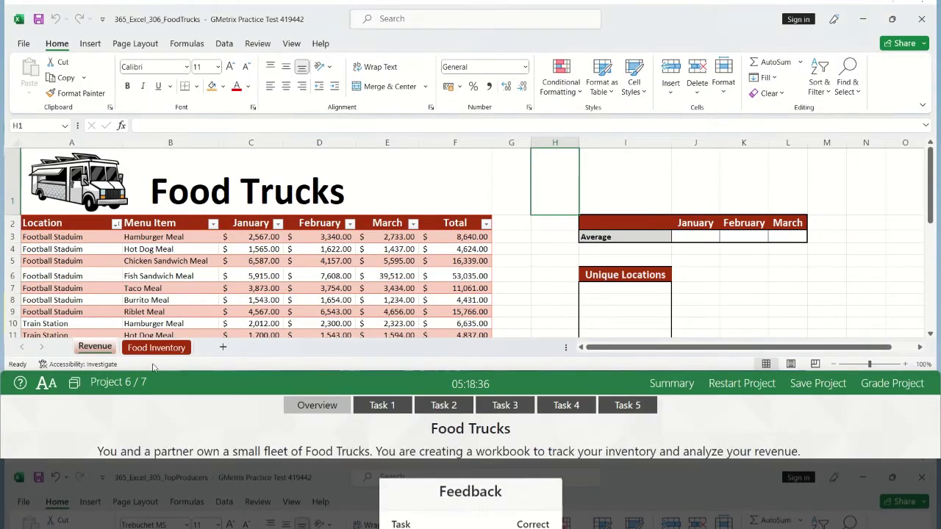
pyautogui.click(375, 405)
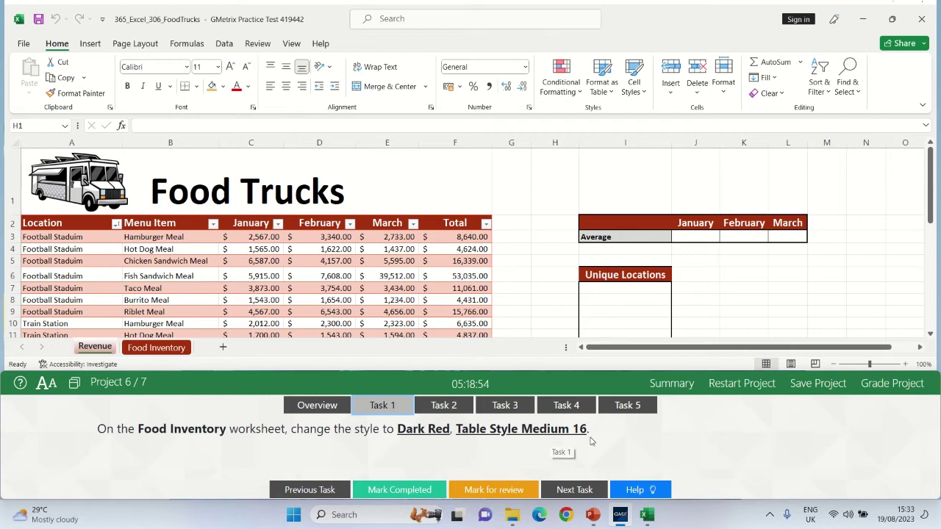
# Apply the Dark Red, Table Style Medium 16 style to the table on the Food Inventory worksheet.
pyautogui.click(167, 351)
pyautogui.click(168, 352)
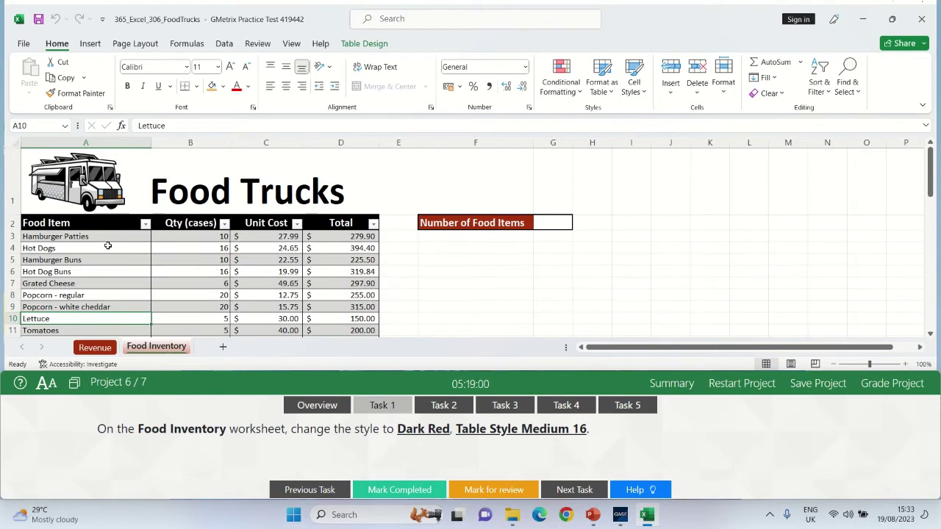
pyautogui.click(126, 261)
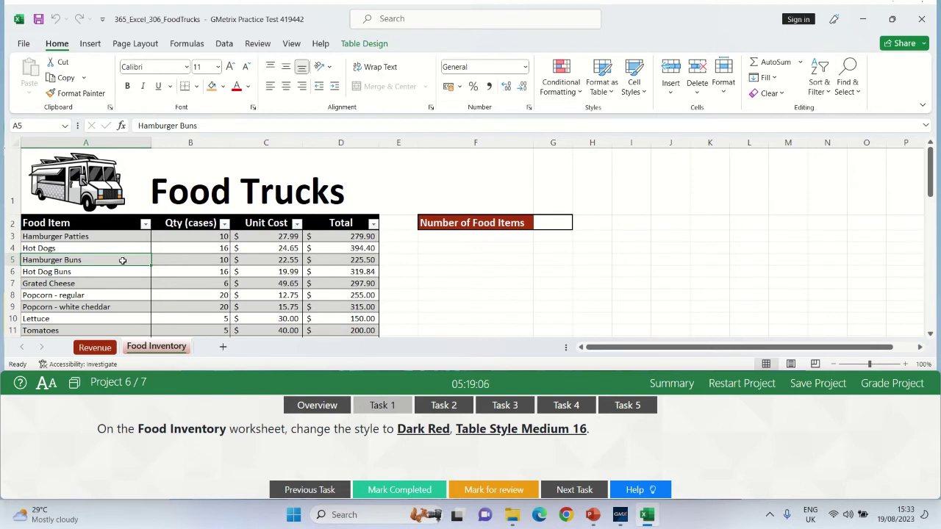
pyautogui.click(182, 262)
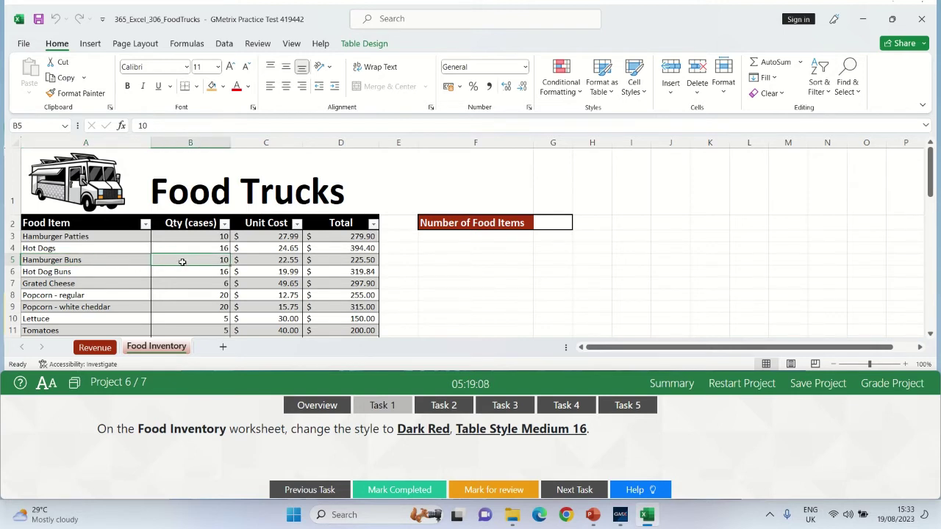
pyautogui.click(366, 46)
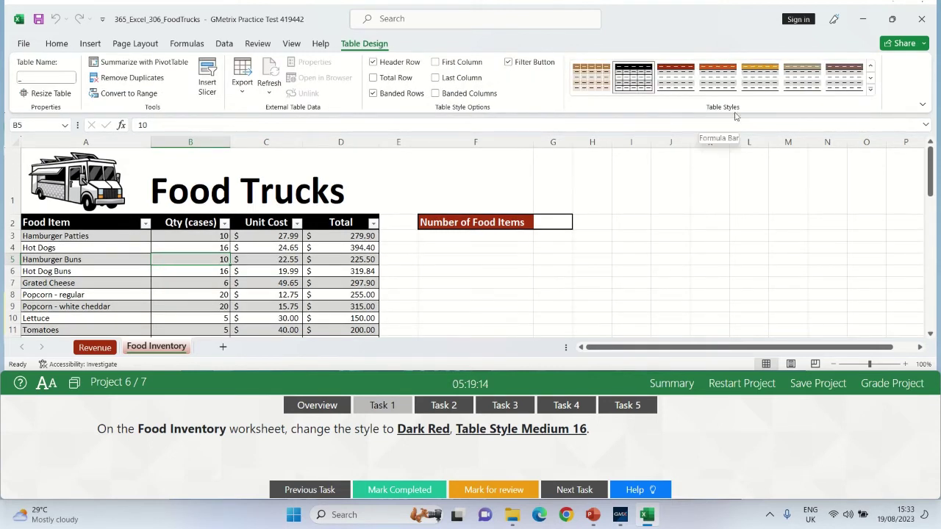
pyautogui.click(870, 89)
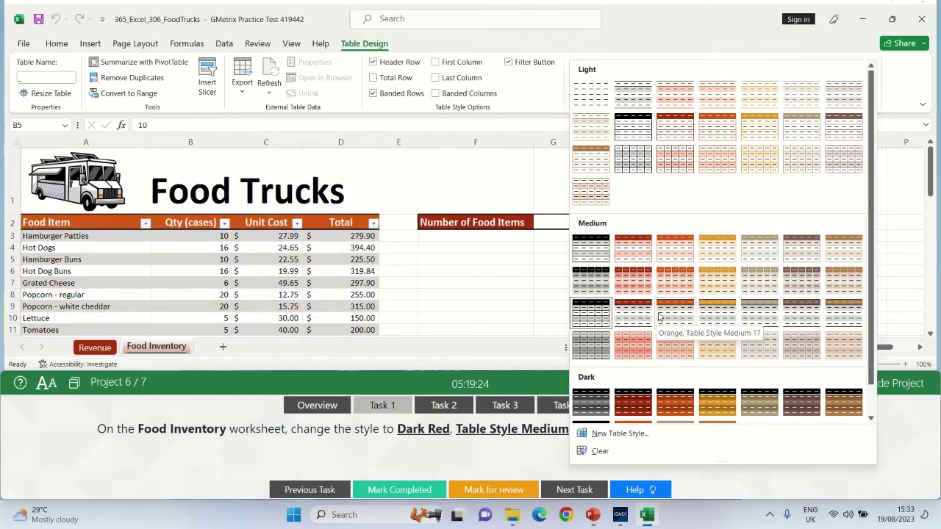
pyautogui.click(546, 454)
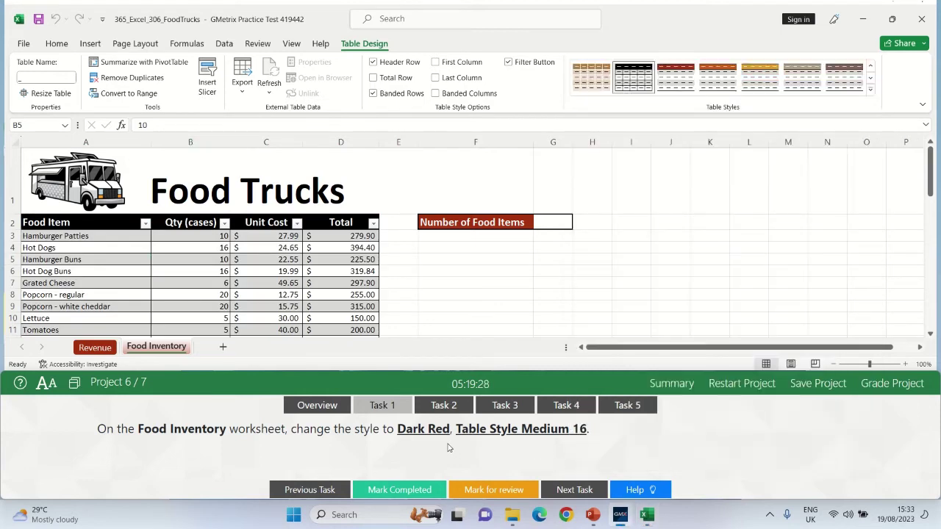
pyautogui.click(871, 94)
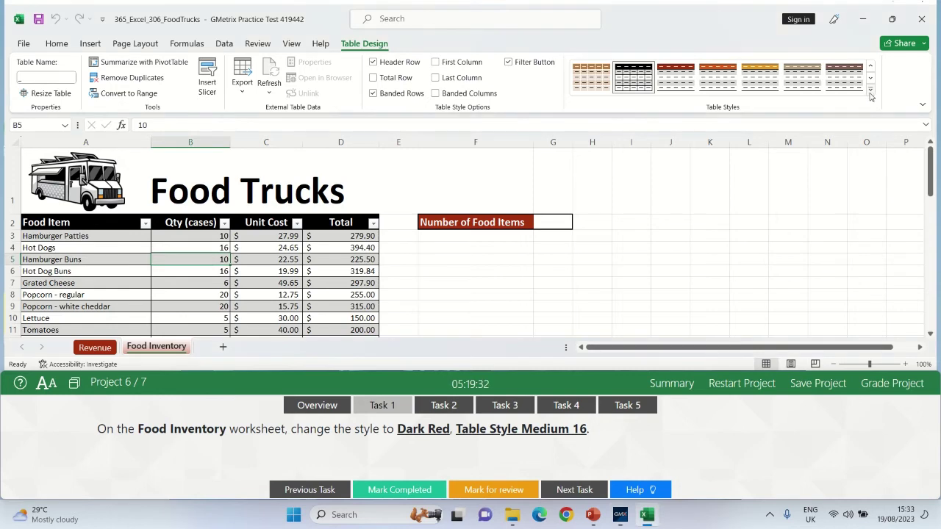
pyautogui.click(870, 92)
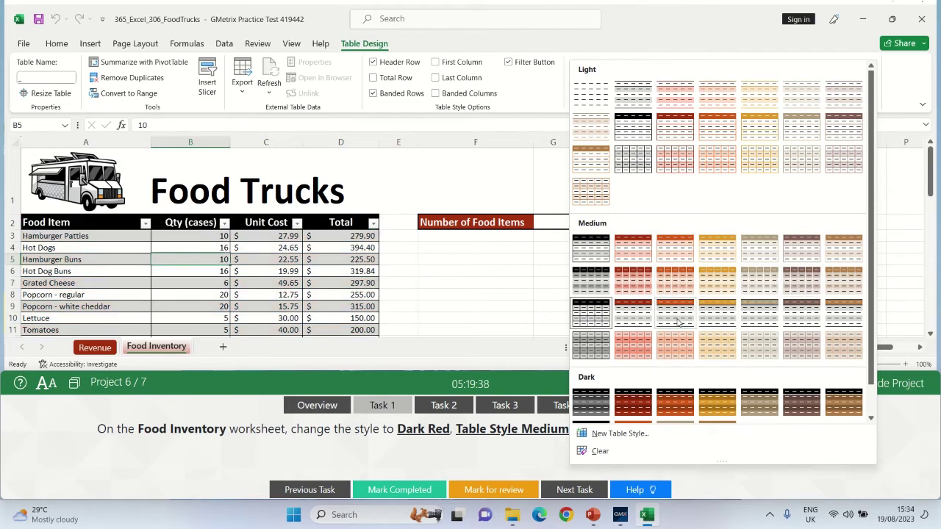
pyautogui.click(629, 311)
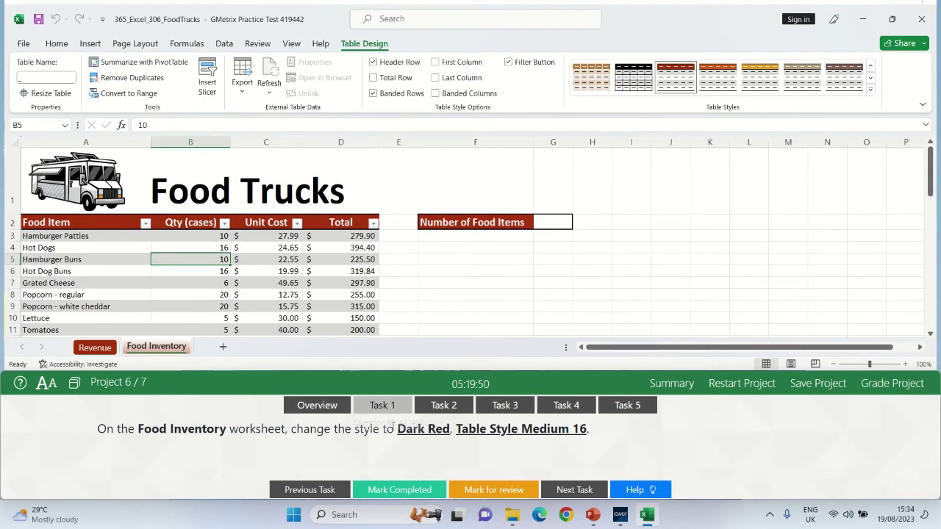
# Mark Task 1 completed and open Task 2 of the Food Trucks project.
pyautogui.click(396, 489)
pyautogui.click(443, 404)
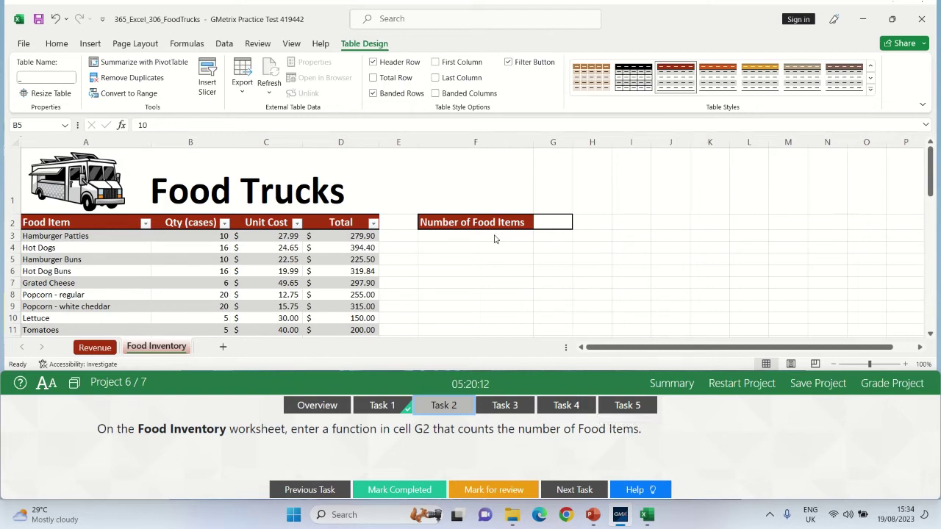
pyautogui.press('F2')
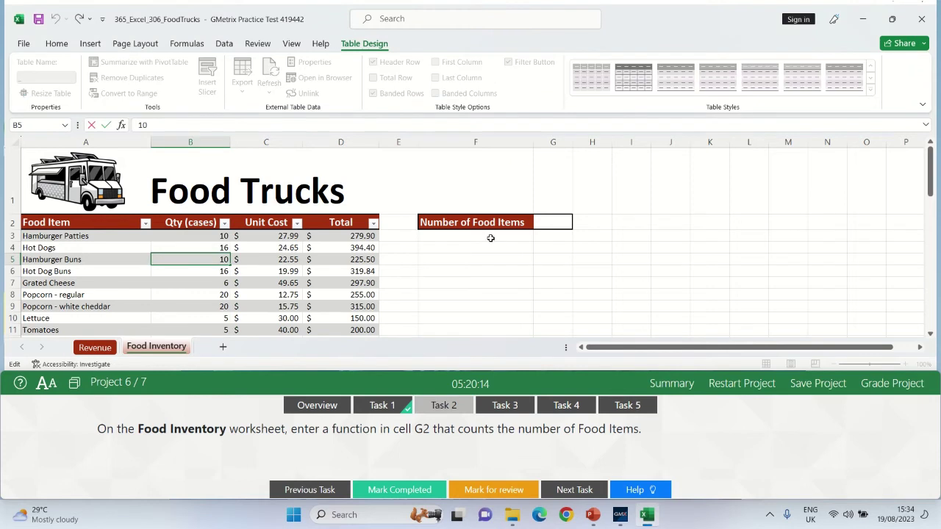
# Enter =COUNTA(_[Food Item]) in cell G2 of the Food Inventory worksheet to count the food items.
pyautogui.click(556, 223)
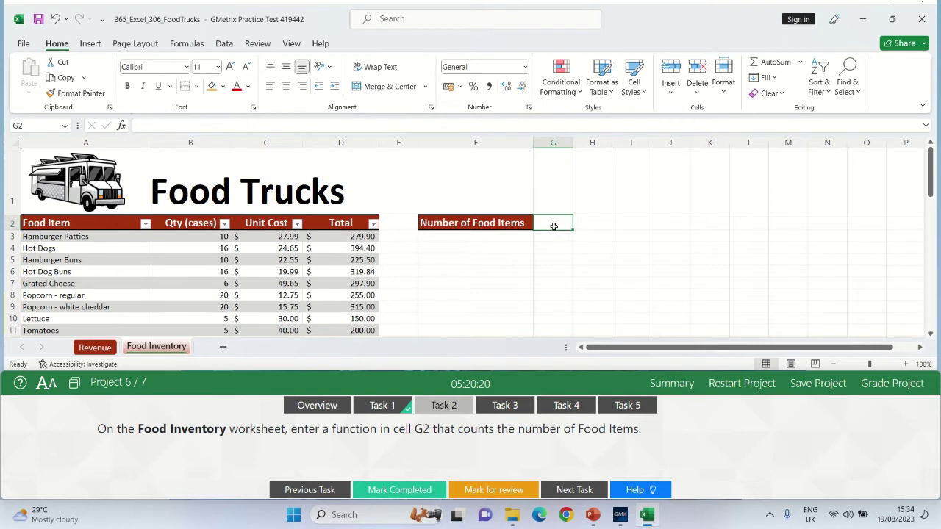
pyautogui.write('=C')
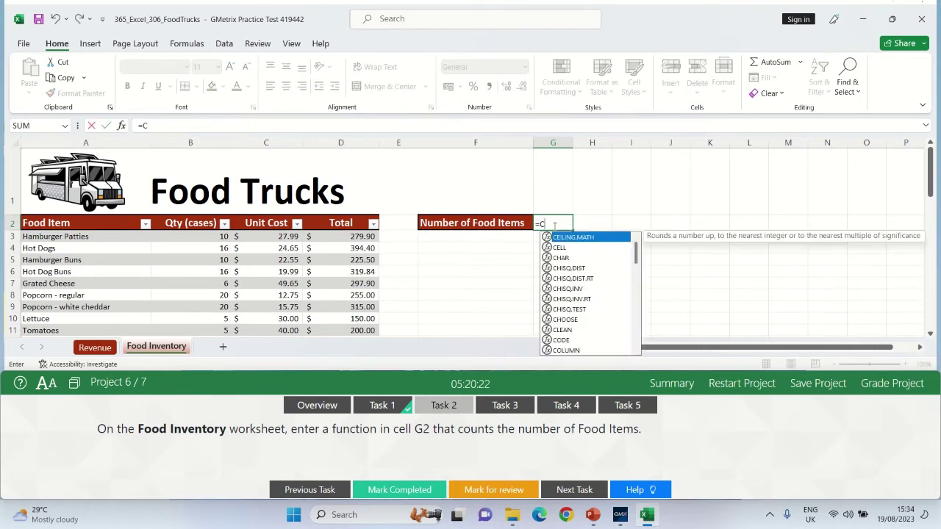
pyautogui.write('OUNTA')
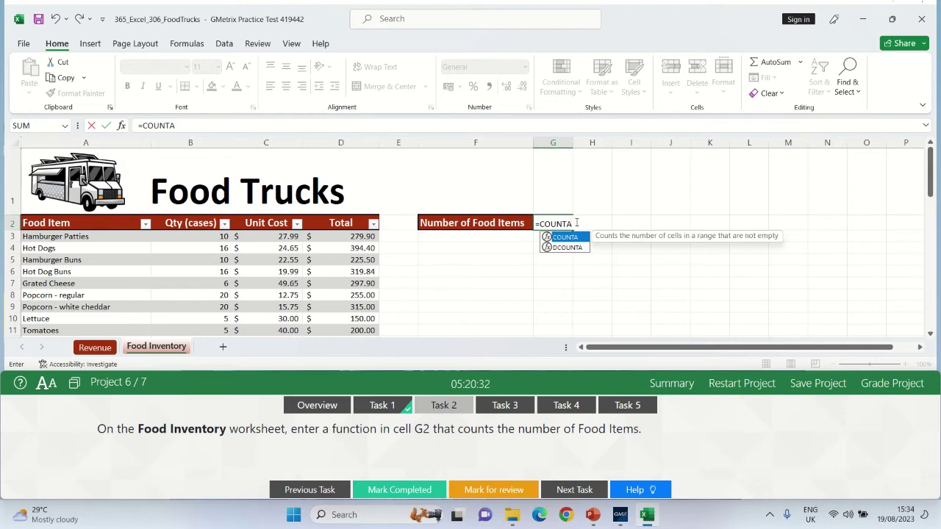
pyautogui.write('(')
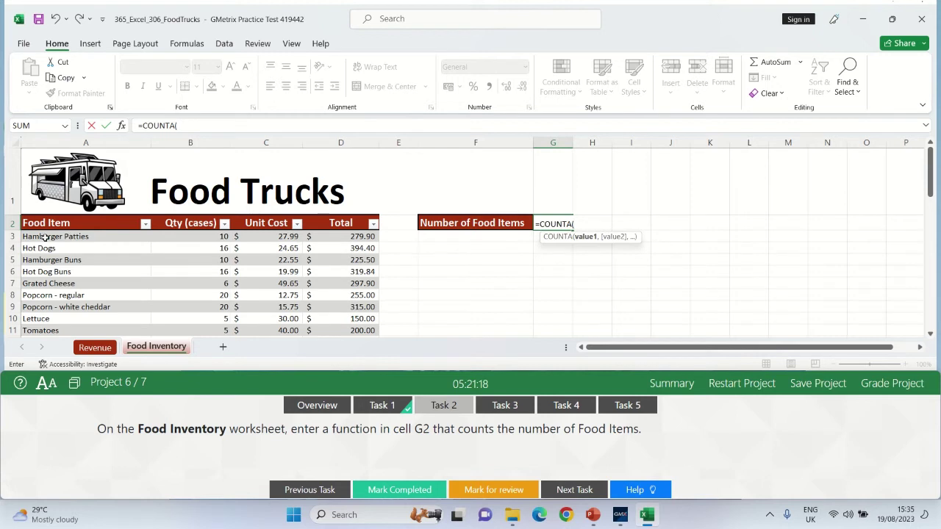
pyautogui.moveTo(45, 236); pyautogui.dragTo(53, 320)
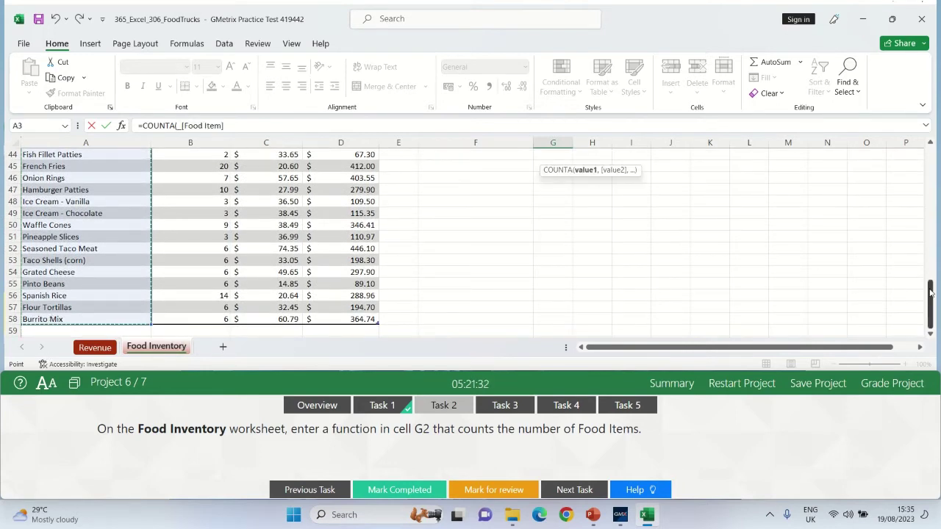
pyautogui.moveTo(930, 292); pyautogui.dragTo(892, 150)
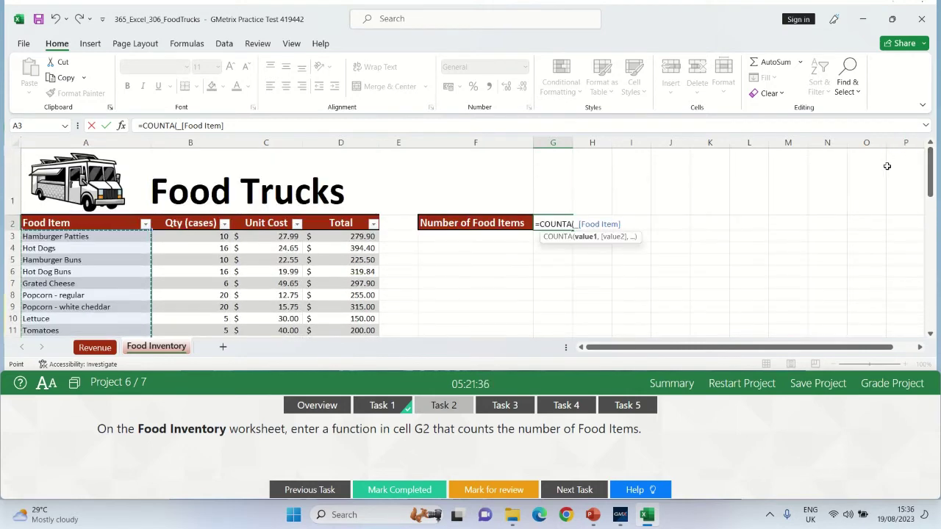
pyautogui.write(')')
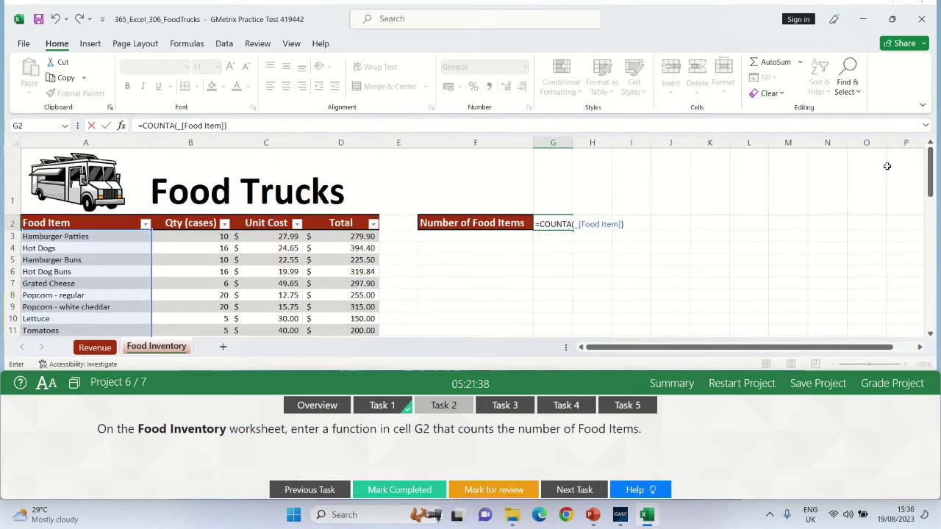
pyautogui.press('Return')
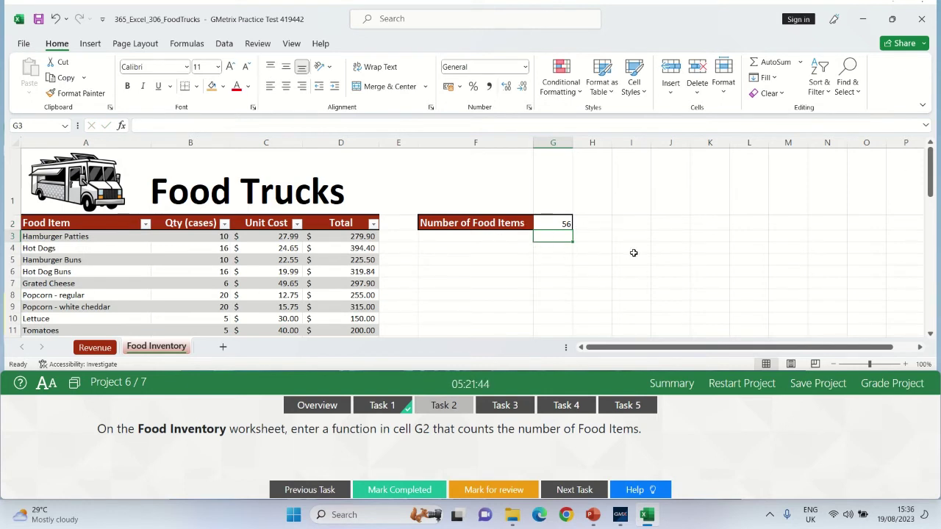
# Mark Task 2 completed, then open Task 3 with the Revenue worksheet it refers to.
pyautogui.click(396, 489)
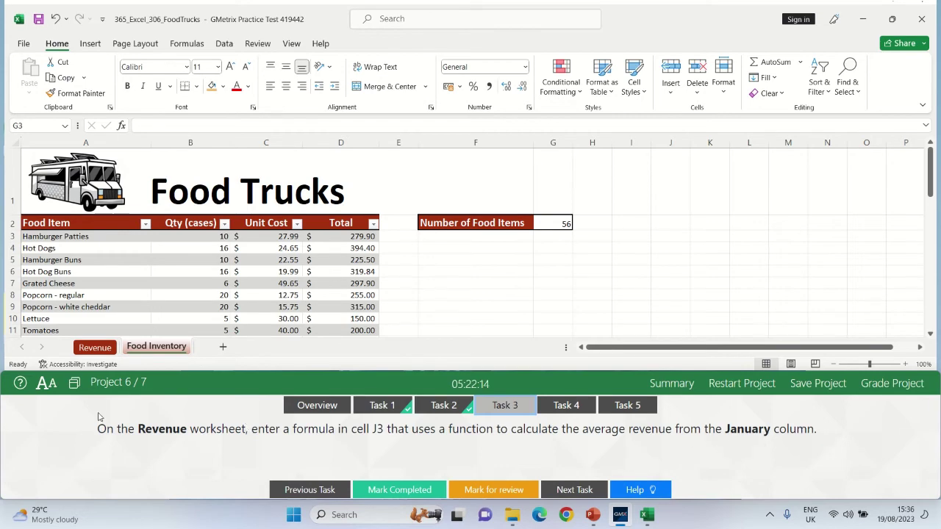
pyautogui.click(95, 348)
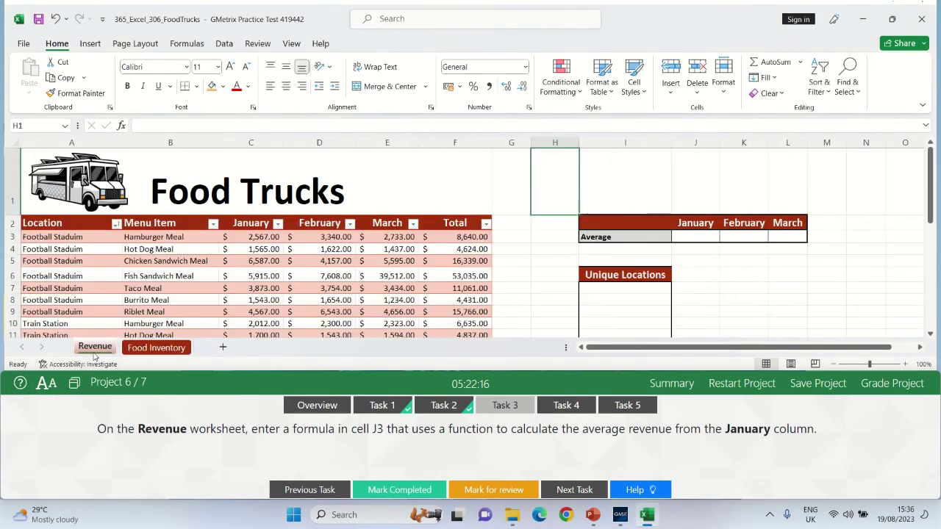
# Enter =AVERAGE(Table1[January]) in cell J3 of the Revenue worksheet to average the January revenue.
pyautogui.click(686, 238)
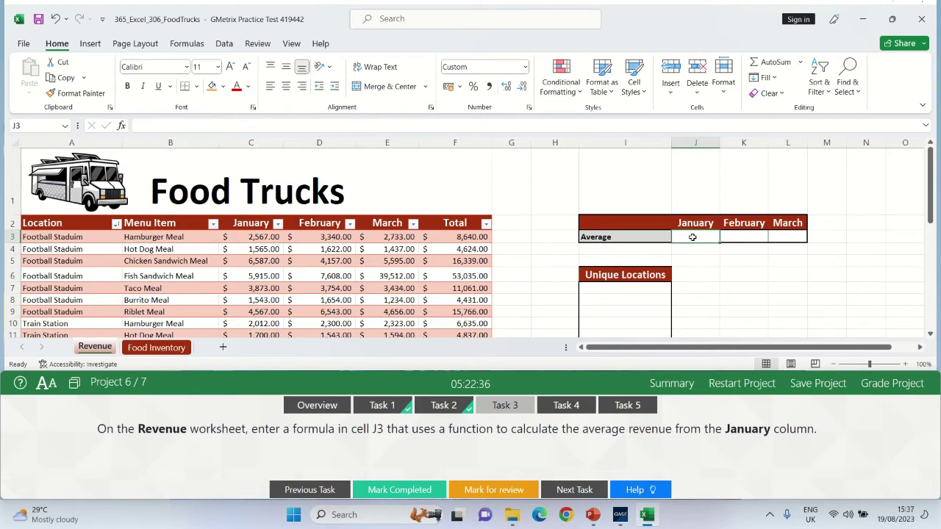
pyautogui.doubleClick(692, 237)
pyautogui.write('AVERA')
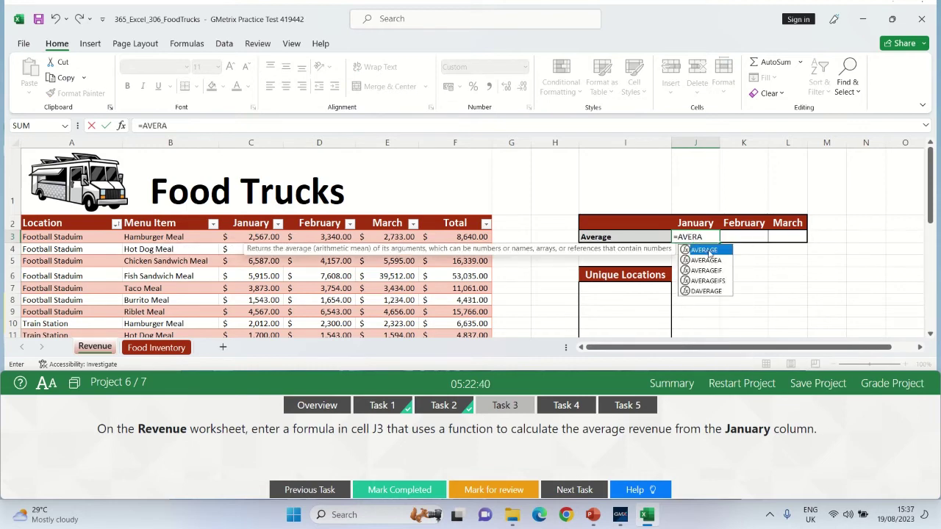
pyautogui.doubleClick(704, 251)
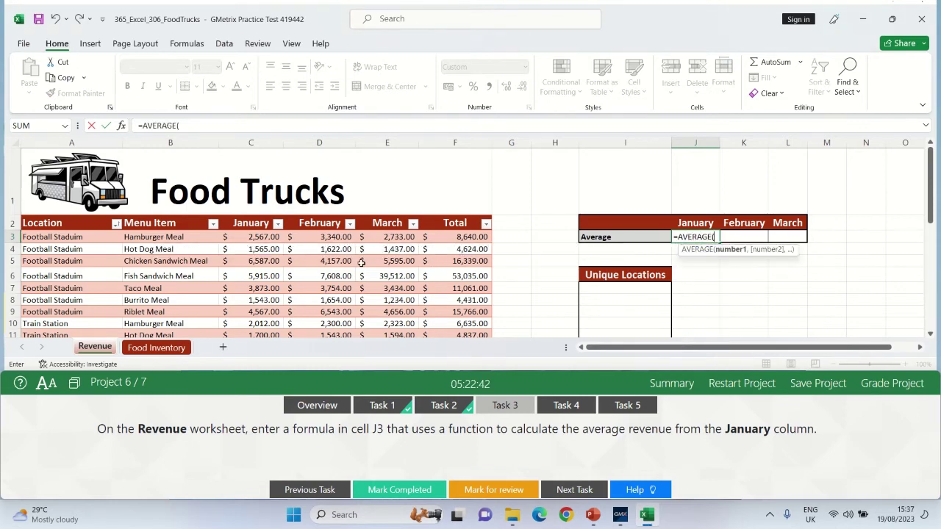
pyautogui.moveTo(249, 236); pyautogui.dragTo(247, 313)
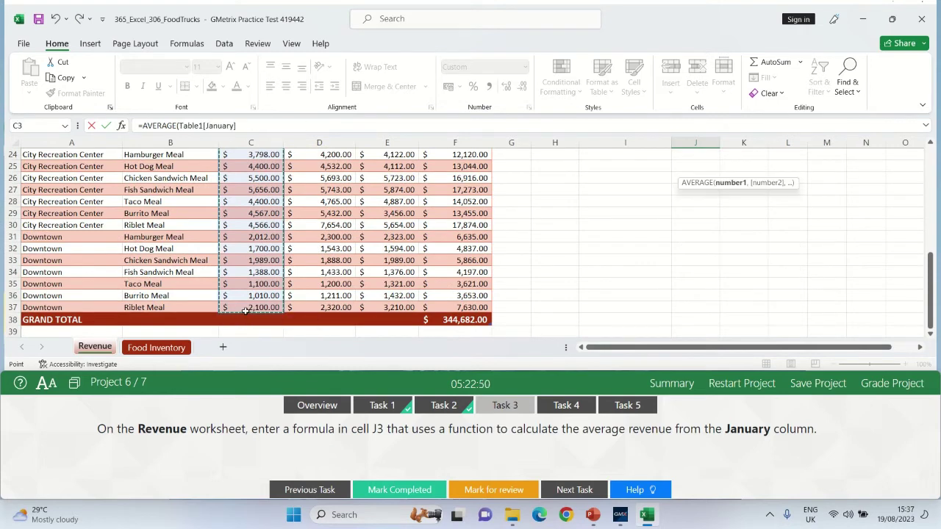
pyautogui.write(')')
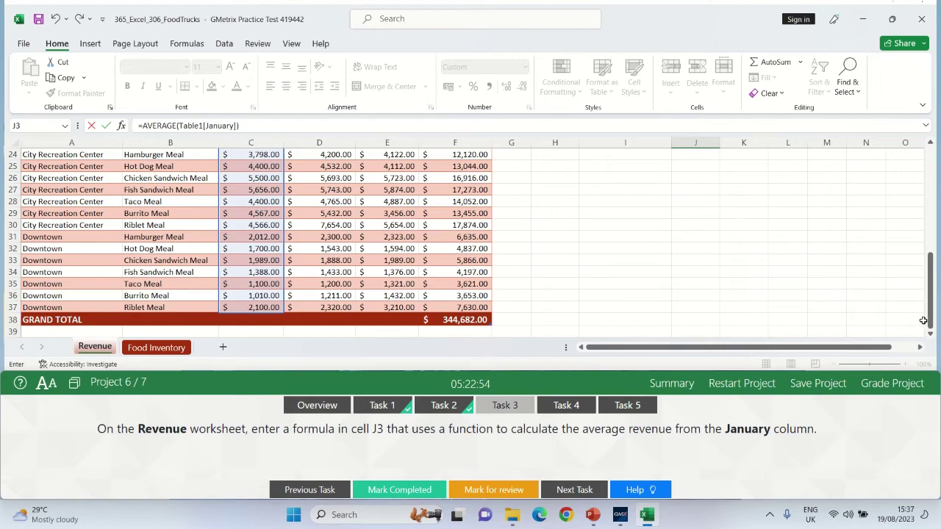
pyautogui.moveTo(929, 322); pyautogui.dragTo(905, 214)
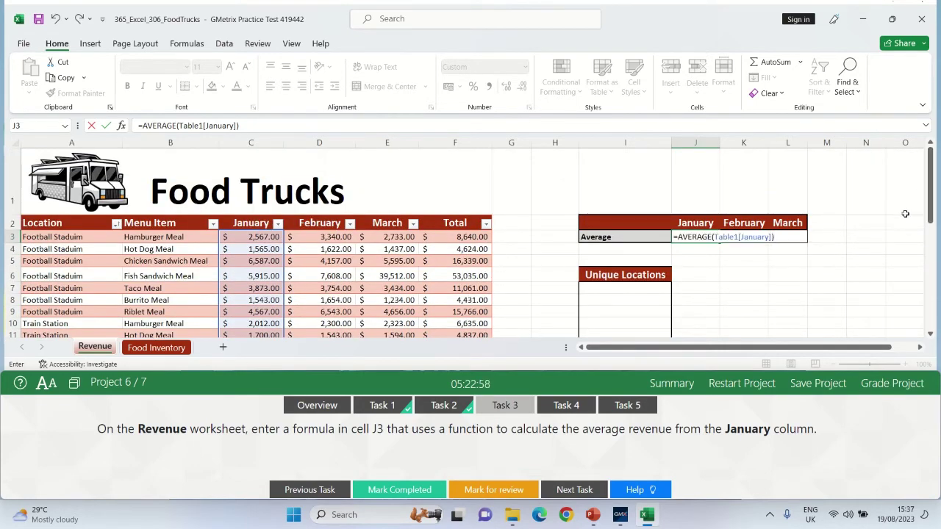
pyautogui.press('Return')
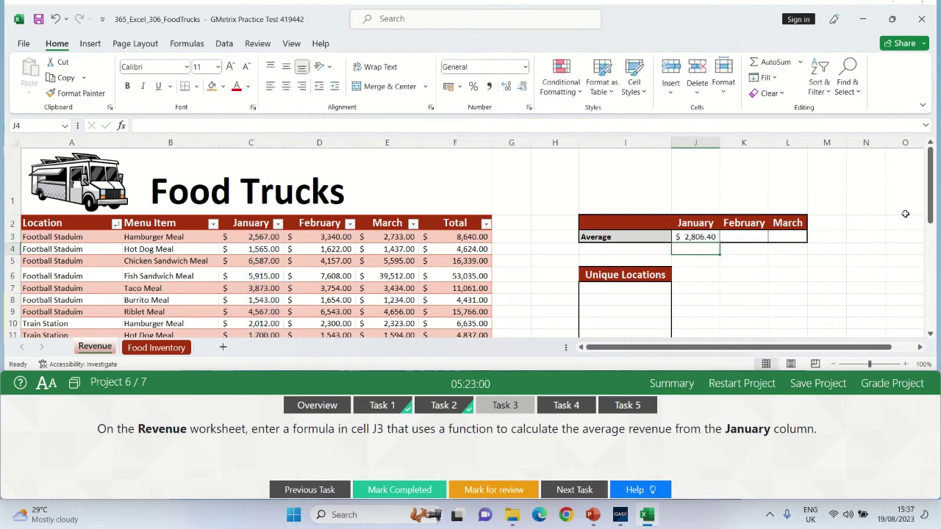
# Mark Task 3 completed, then open Task 4 with the Food Inventory worksheet it refers to.
pyautogui.click(385, 490)
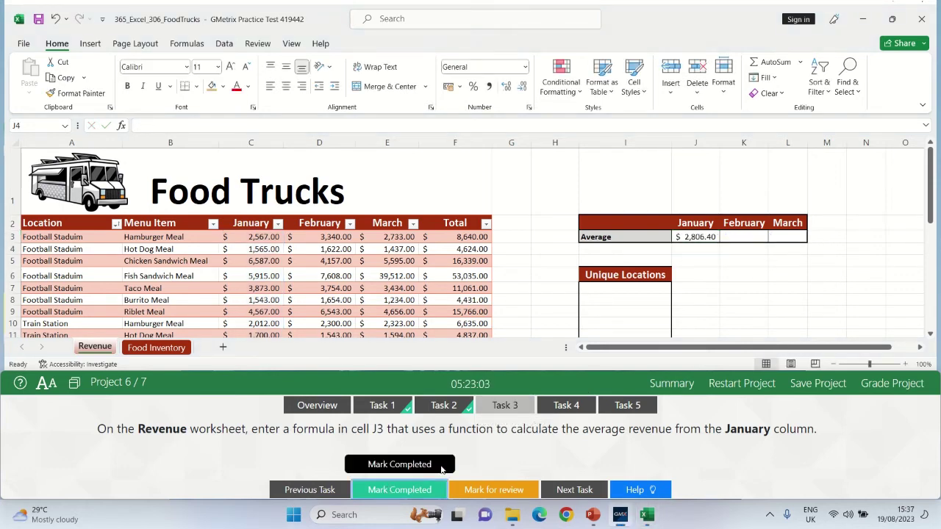
pyautogui.click(564, 406)
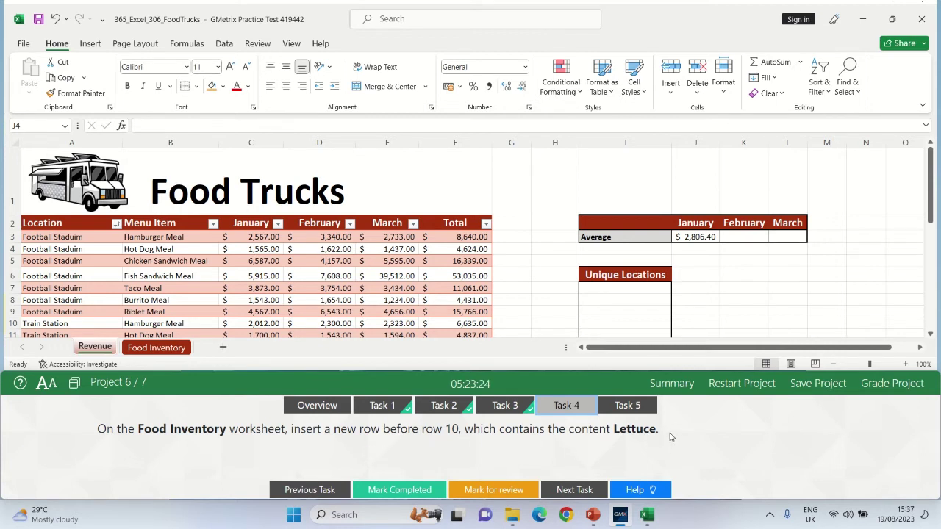
pyautogui.click(153, 348)
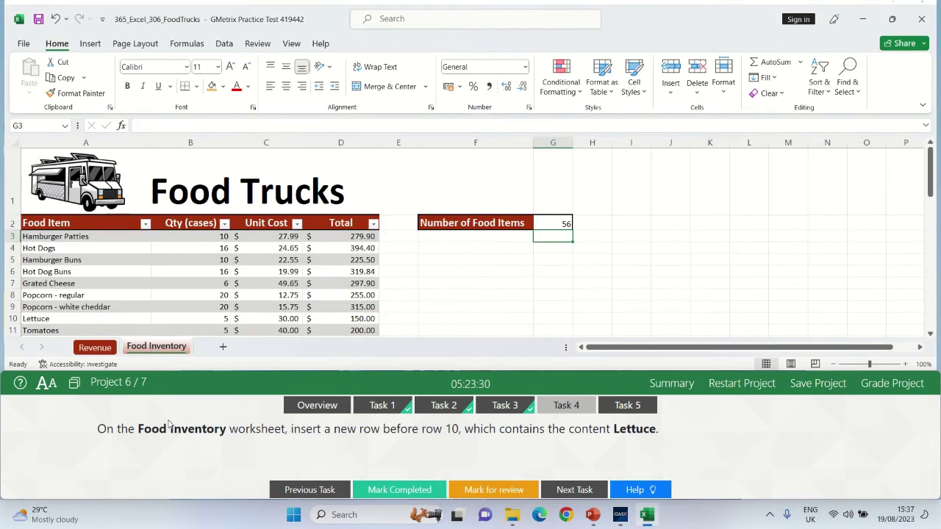
# Insert a new row above row 10, the Lettuce row, on the Food Inventory worksheet.
pyautogui.click(14, 318)
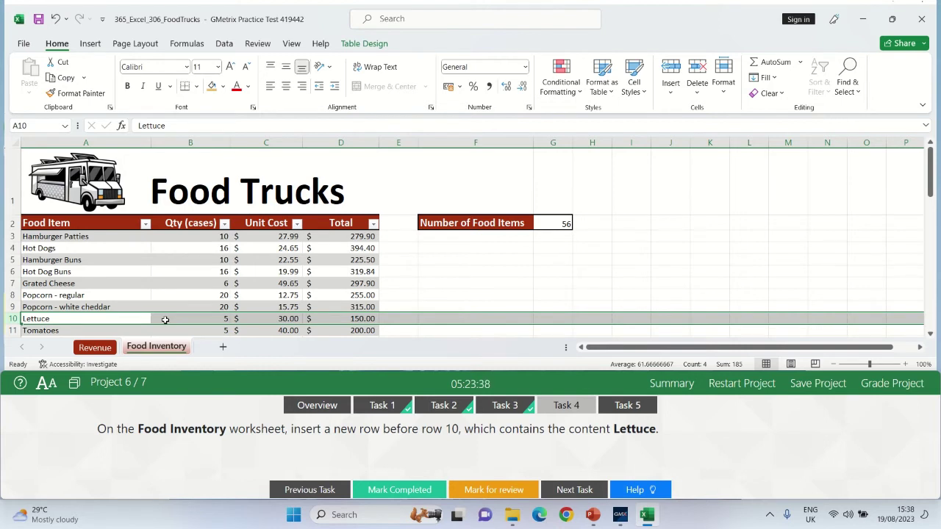
pyautogui.rightClick(164, 320)
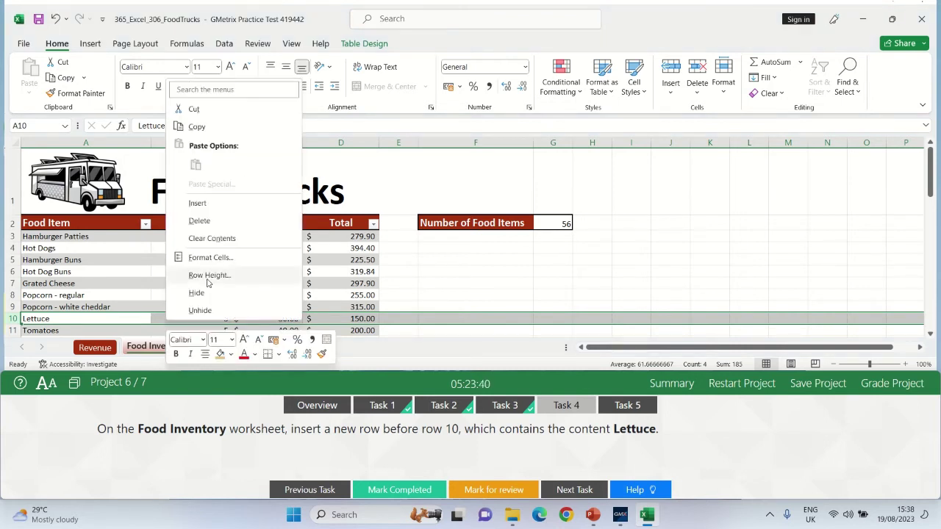
pyautogui.click(220, 205)
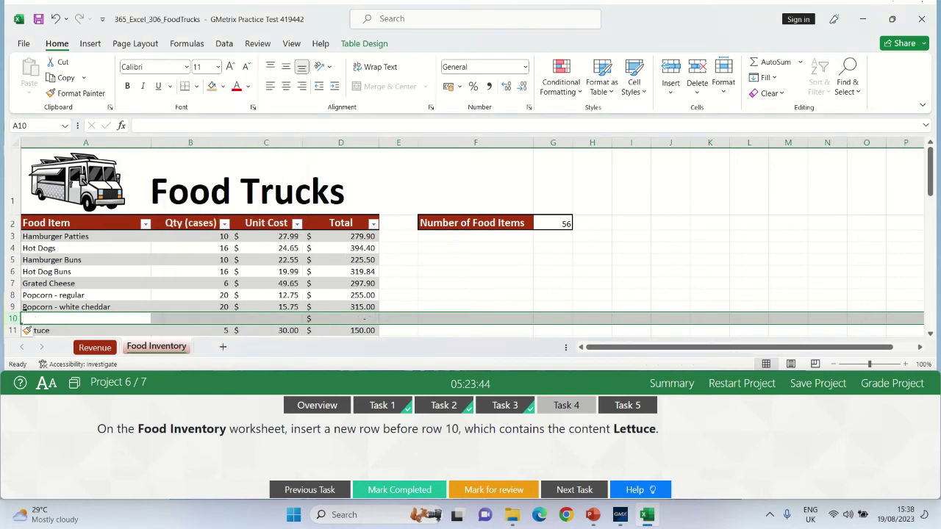
pyautogui.click(492, 287)
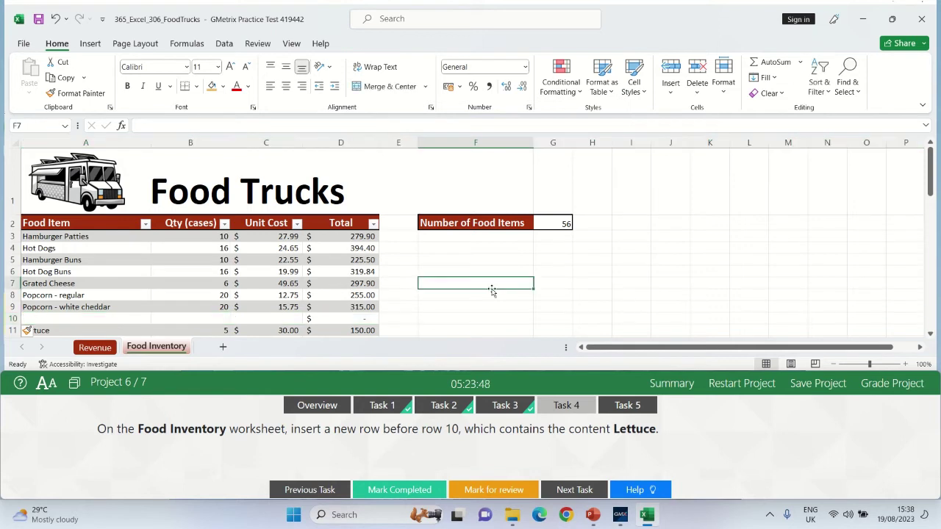
# Mark Task 4 completed and open Task 5 with the Revenue worksheet it refers to.
pyautogui.click(394, 491)
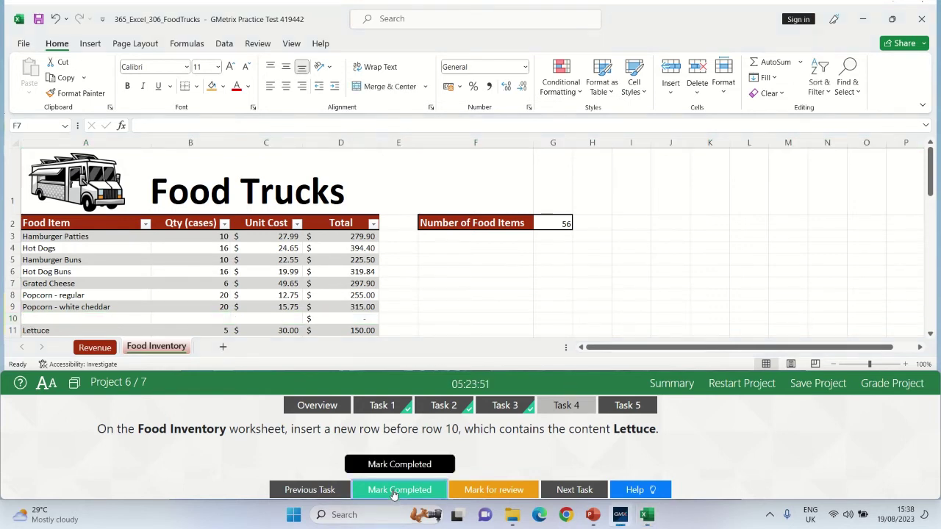
pyautogui.click(645, 405)
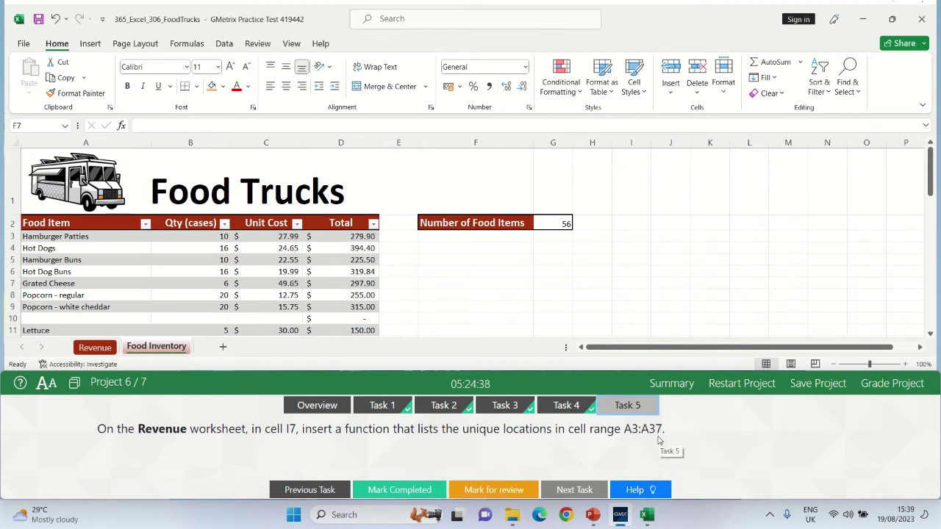
pyautogui.click(95, 347)
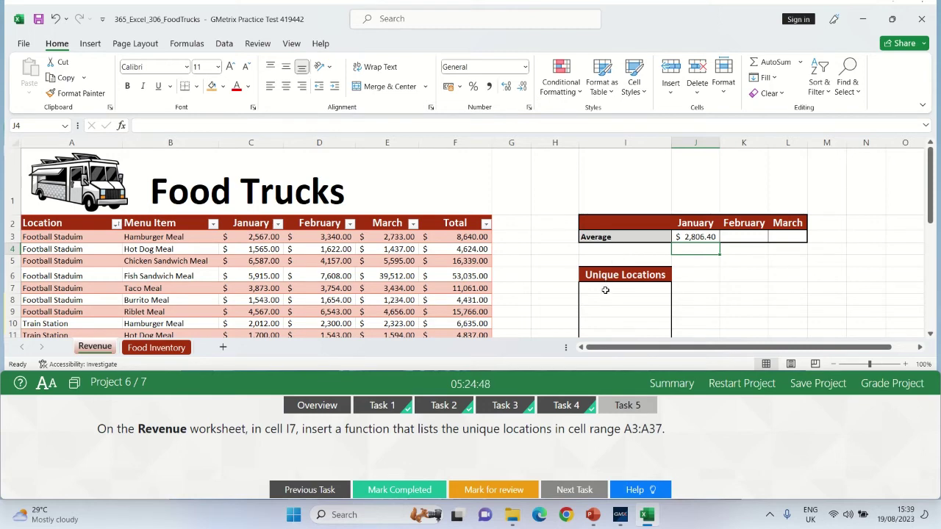
# Enter =UNIQUE(A3:A37) in cell I7 of the Revenue worksheet to list the unique locations.
pyautogui.click(604, 288)
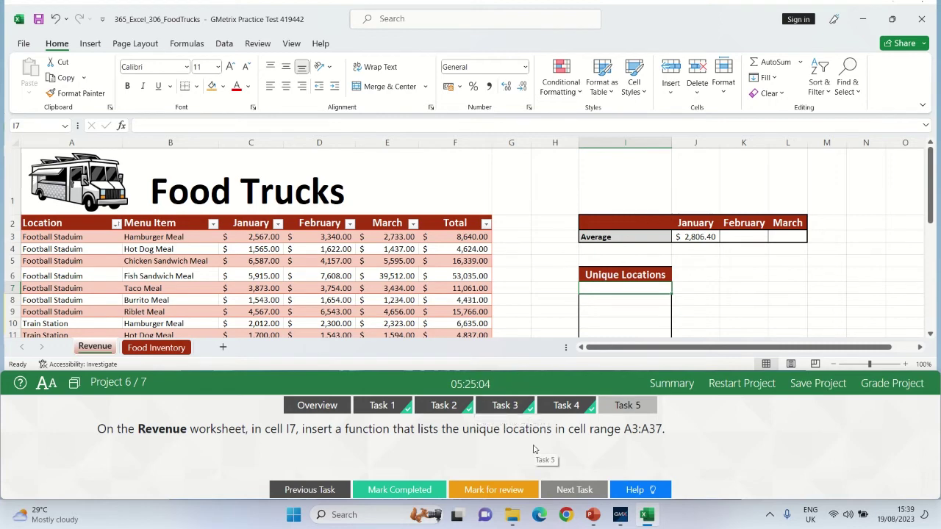
pyautogui.write('=')
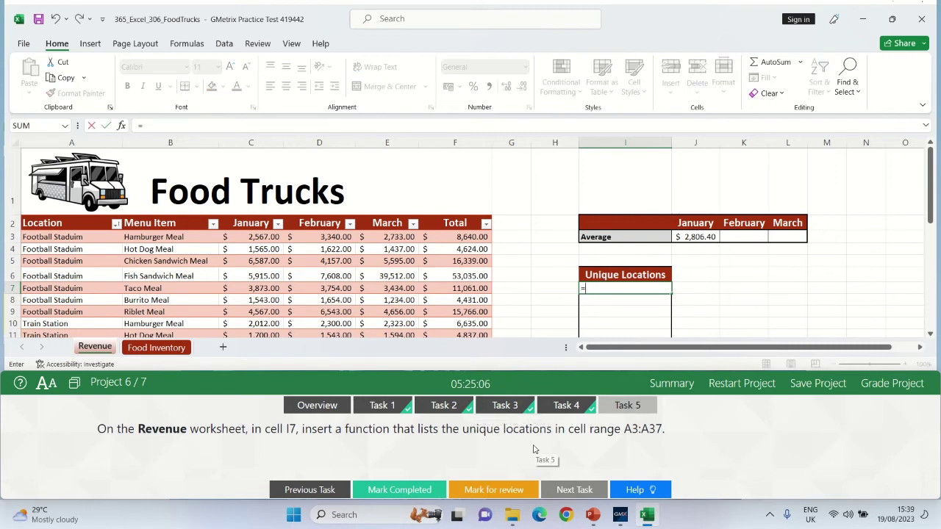
pyautogui.write('UNI')
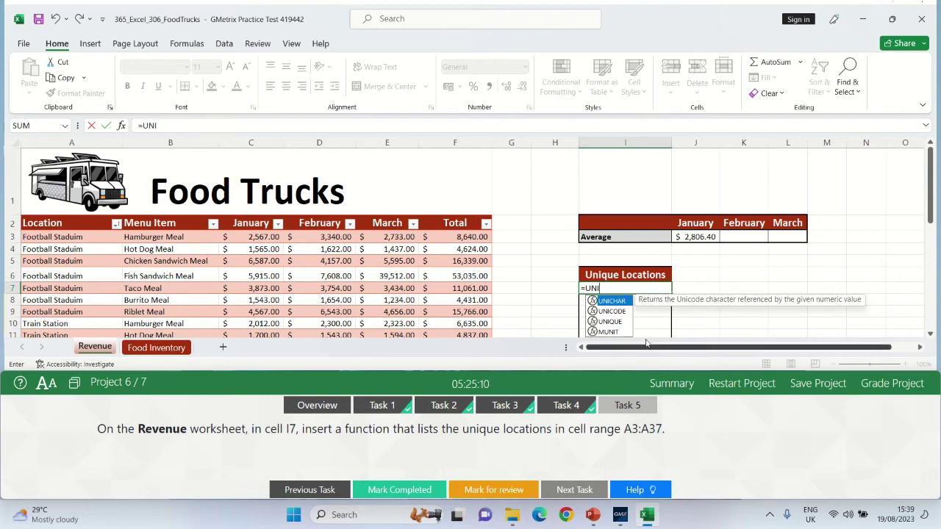
pyautogui.doubleClick(614, 322)
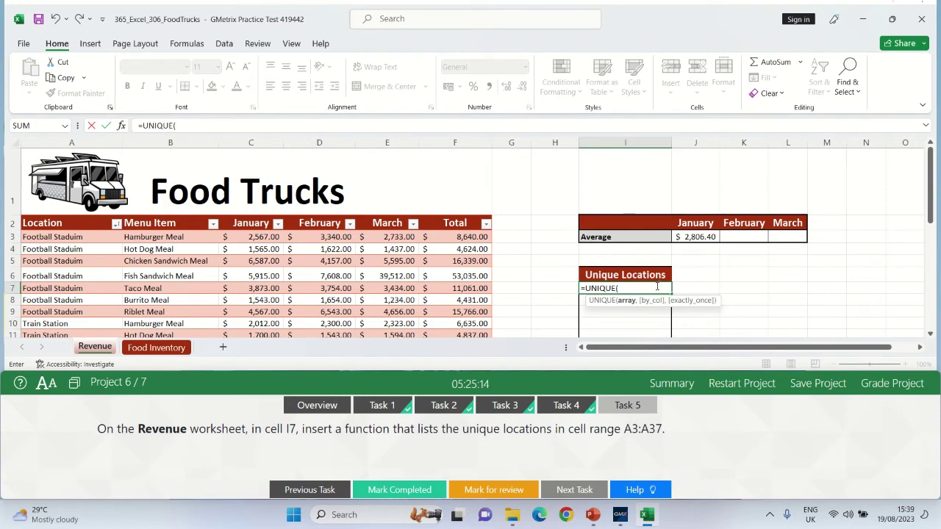
pyautogui.write('A3')
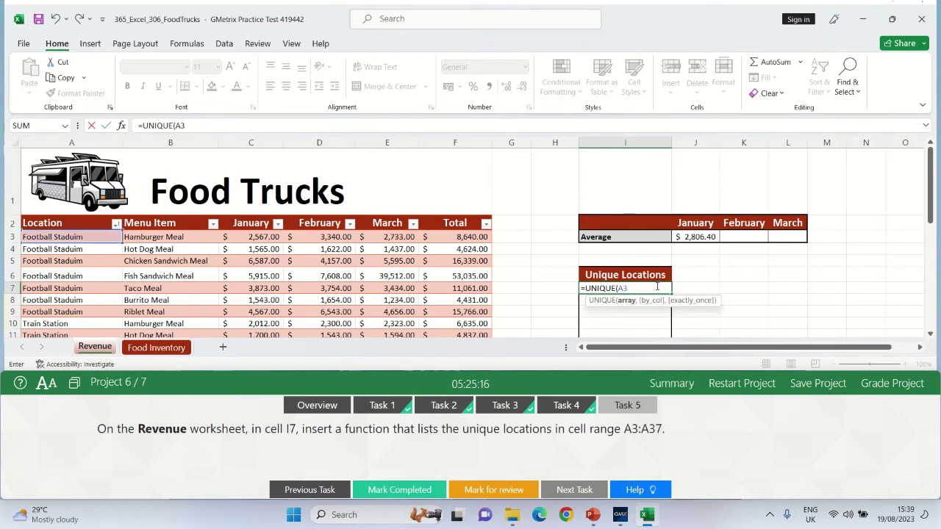
pyautogui.write(':A37')
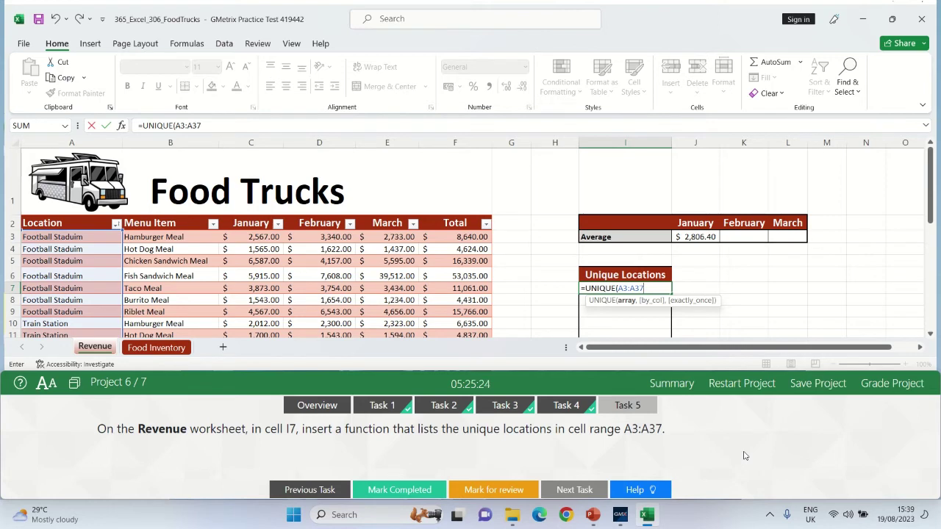
pyautogui.press('Return')
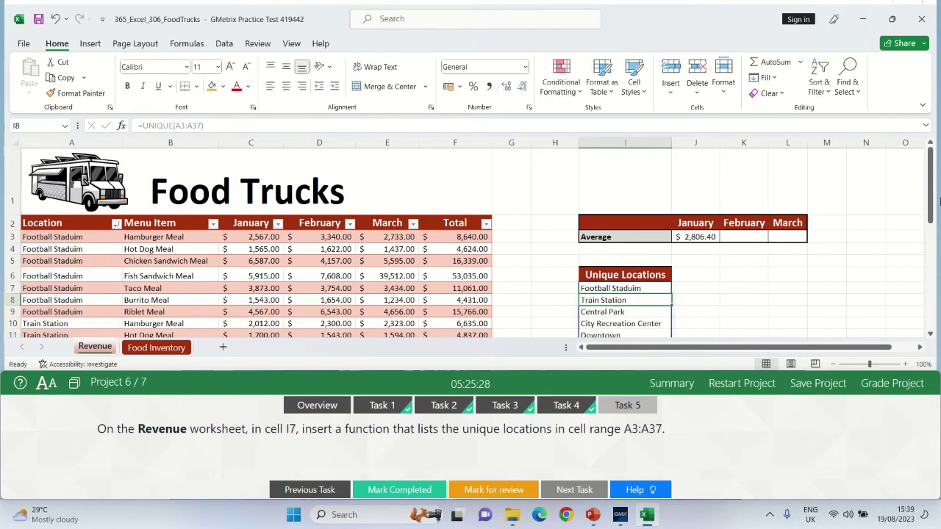
pyautogui.moveTo(931, 206); pyautogui.dragTo(931, 210)
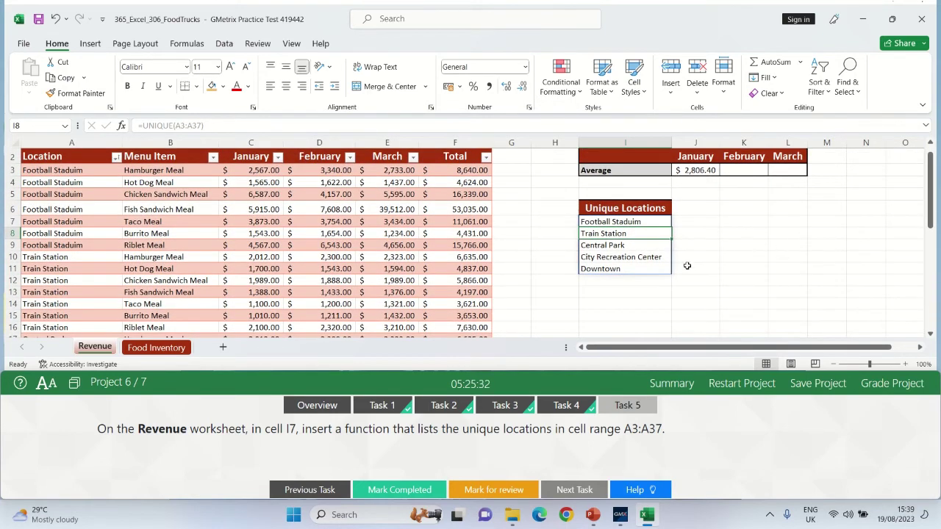
pyautogui.click(741, 260)
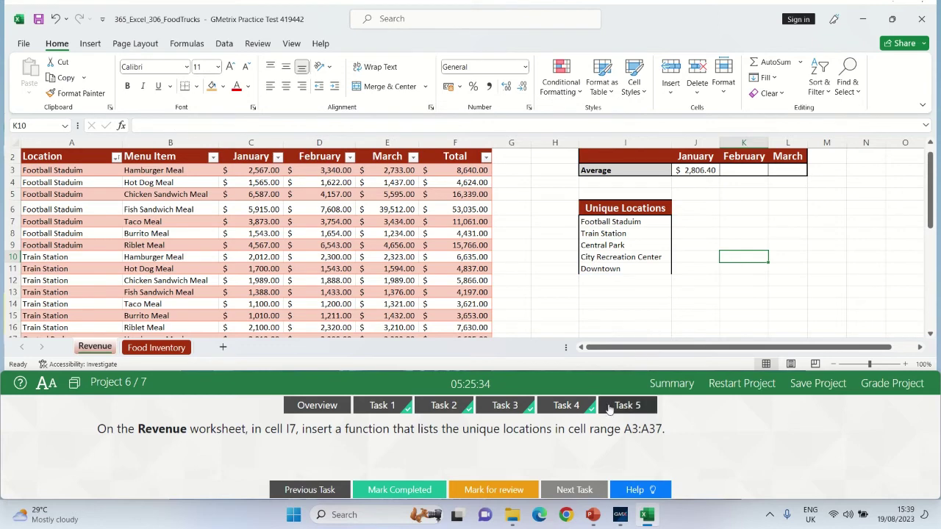
# Mark Task 5 completed and open Task 1 of Project 7 (City Recreation) with the Registration Revenues worksheet.
pyautogui.click(413, 489)
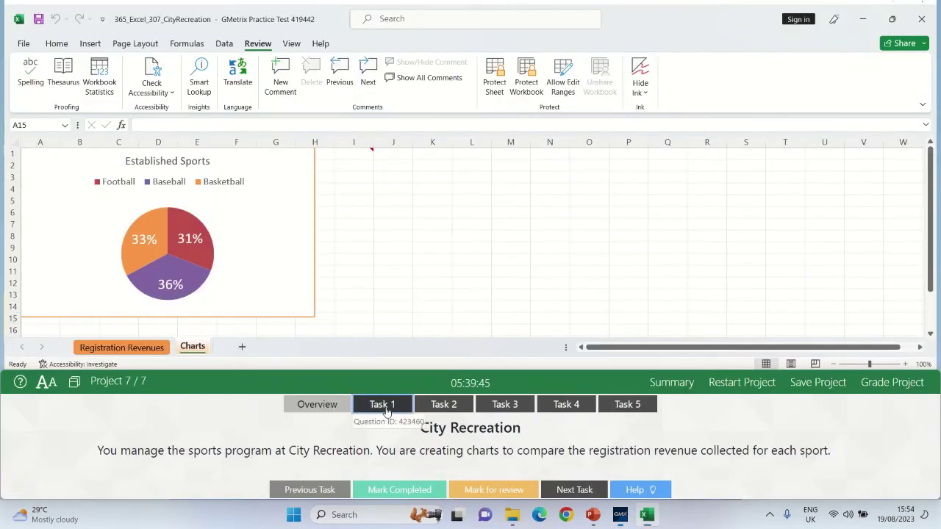
pyautogui.click(384, 406)
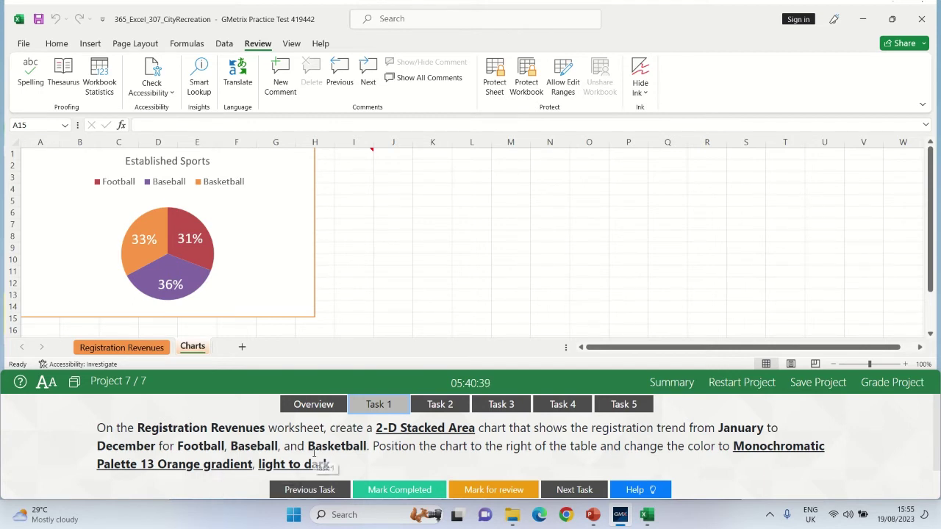
pyautogui.click(132, 350)
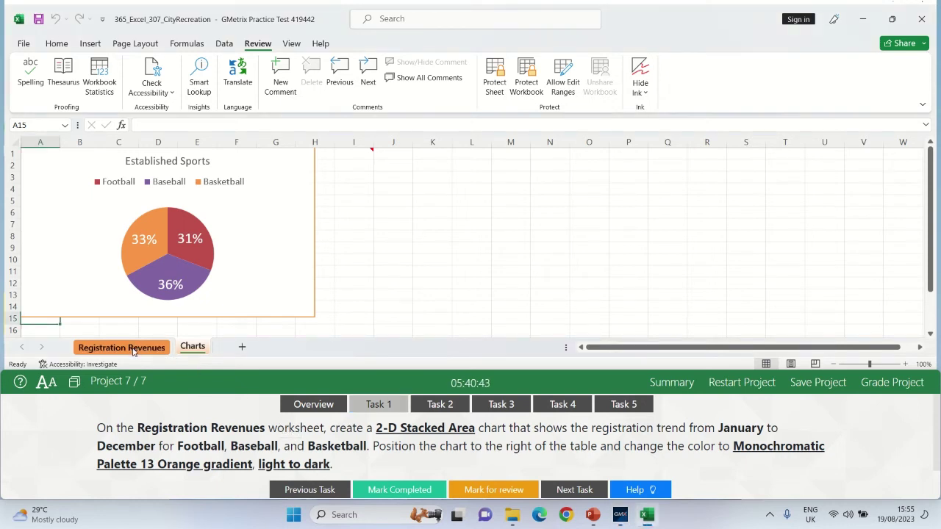
pyautogui.click(133, 350)
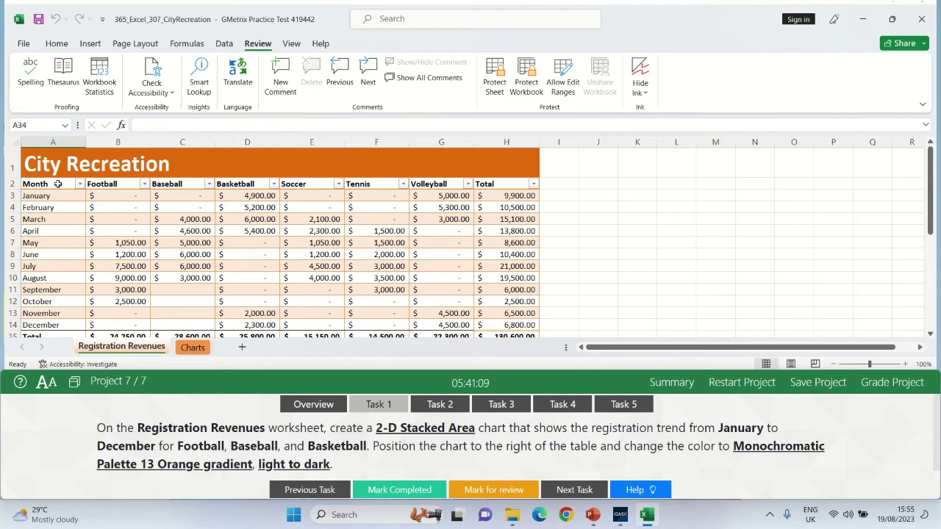
# Insert a 2-D Stacked Area chart from range A2:D14 (Month, Football, Baseball, Basketball) and place it to the right of the table.
pyautogui.click(103, 185)
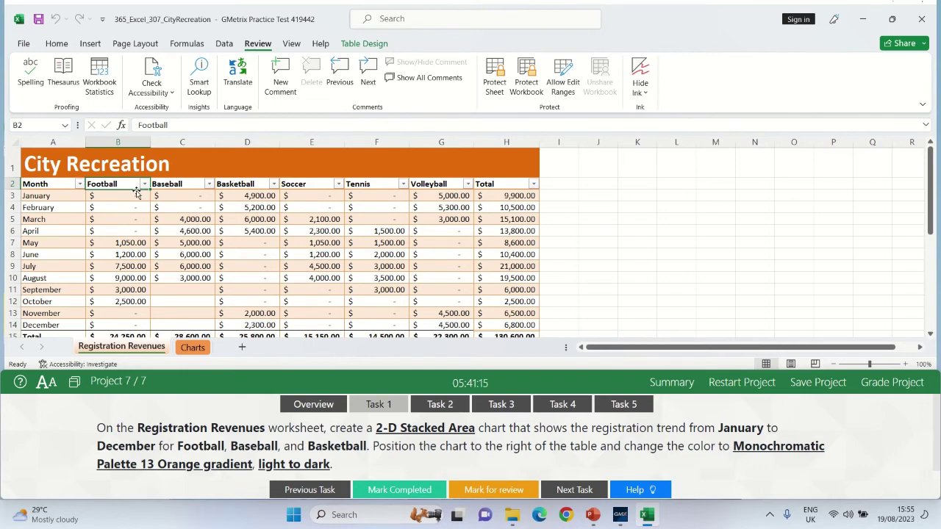
pyautogui.click(45, 184)
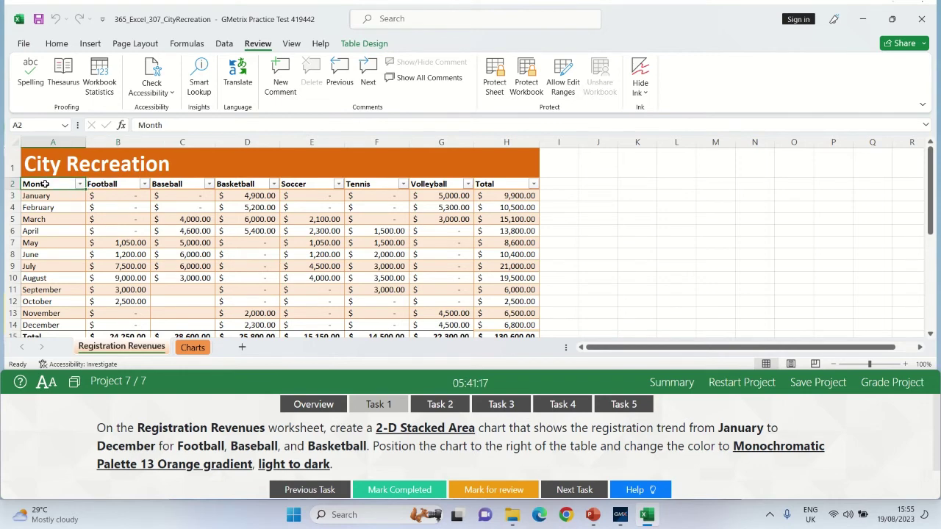
pyautogui.moveTo(46, 184); pyautogui.dragTo(258, 291)
pyautogui.hotkey('alt', 'F1')
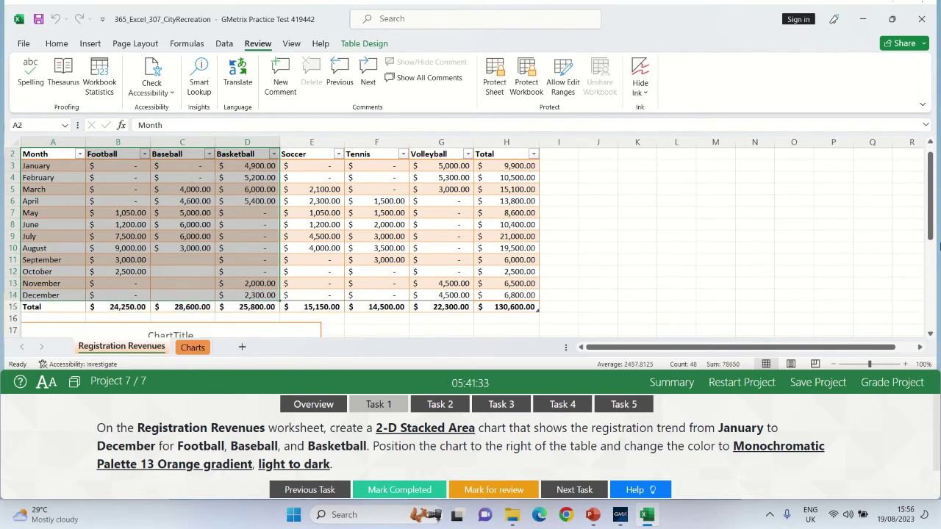
pyautogui.moveTo(929, 229); pyautogui.dragTo(921, 209)
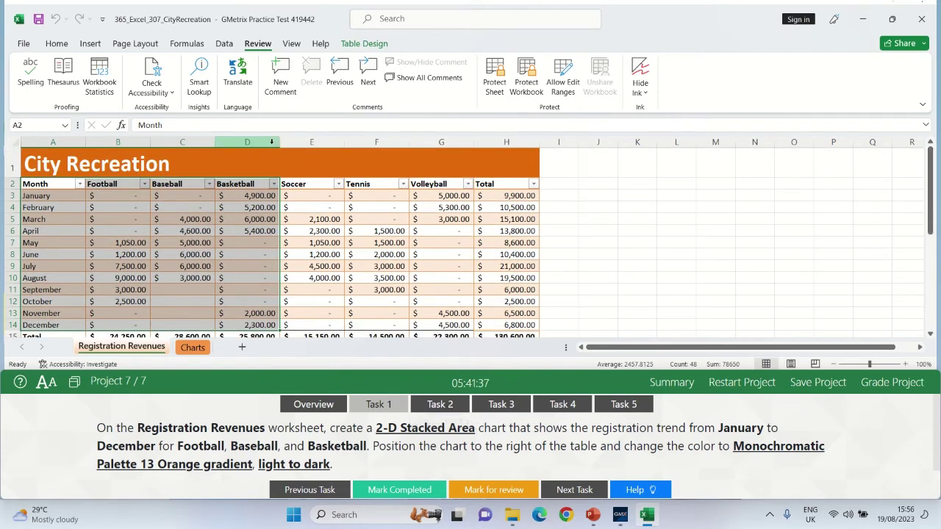
pyautogui.click(156, 86)
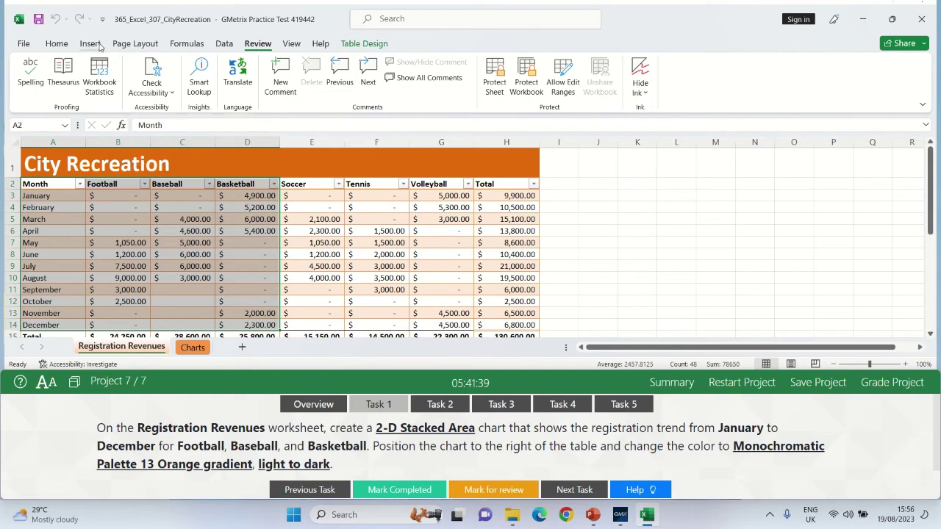
pyautogui.click(89, 44)
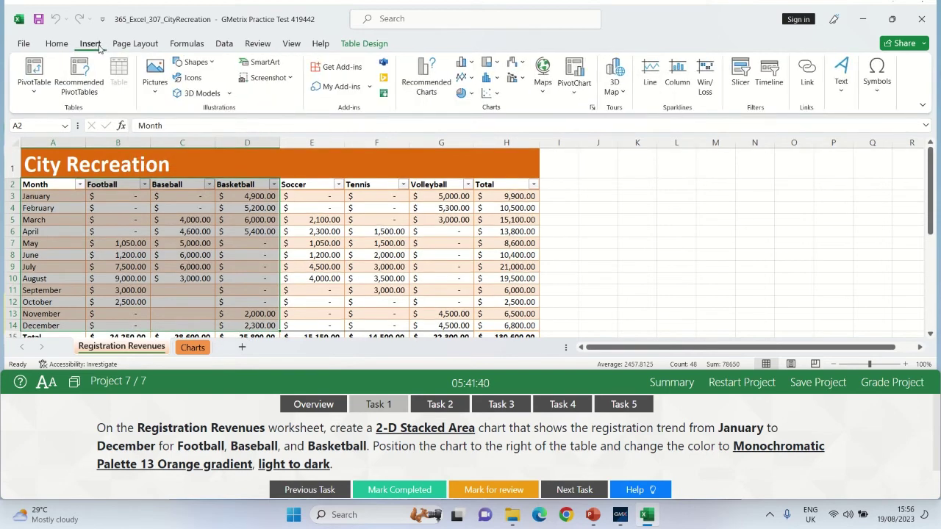
pyautogui.click(469, 80)
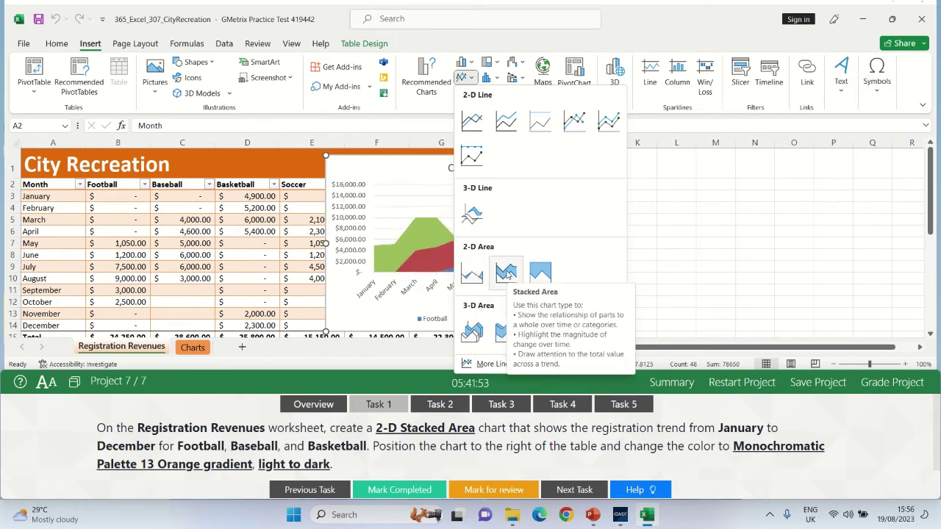
pyautogui.click(506, 273)
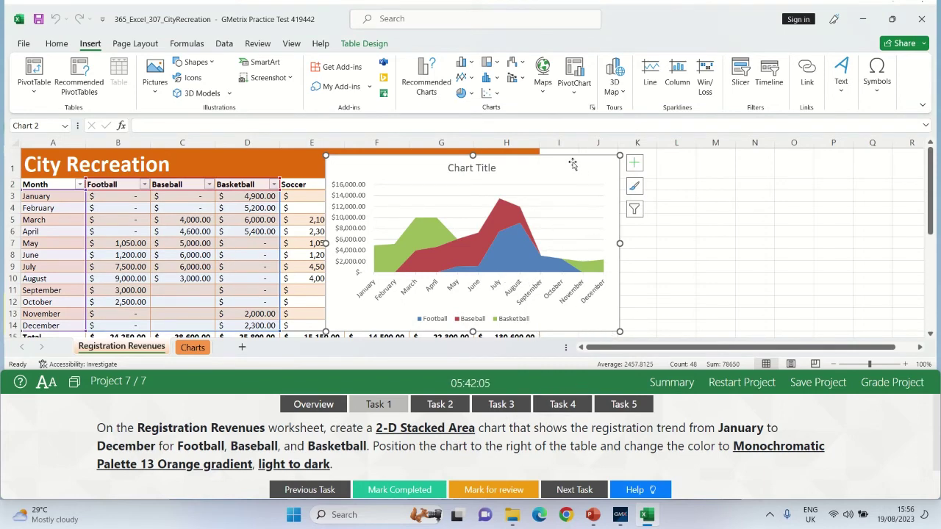
pyautogui.moveTo(563, 158); pyautogui.dragTo(807, 163)
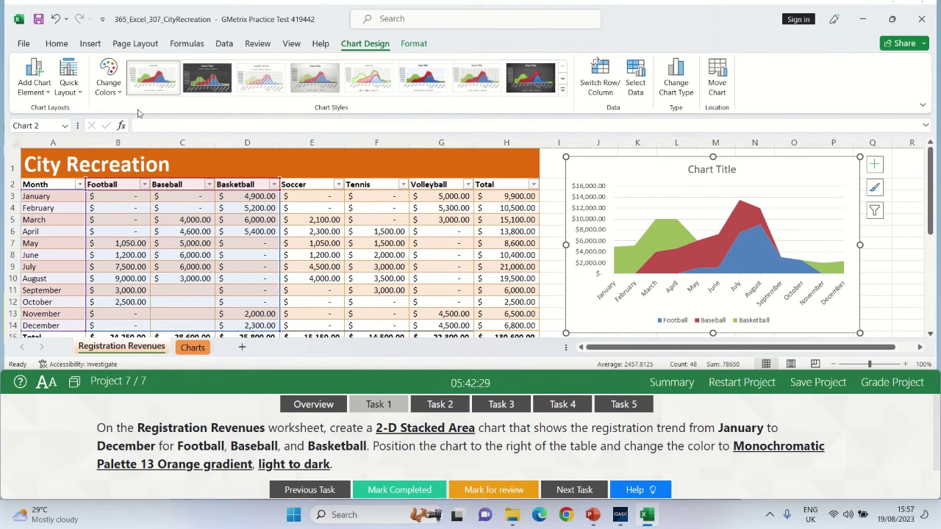
# Change the stacked area chart's colors to Monochromatic Palette 13, the orange gradient from light to dark.
pyautogui.click(116, 92)
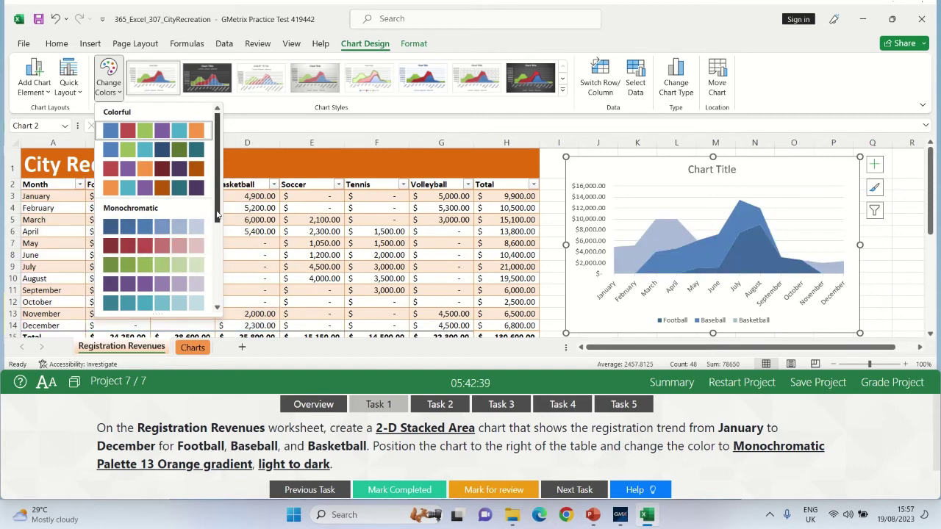
pyautogui.moveTo(217, 213); pyautogui.dragTo(217, 254)
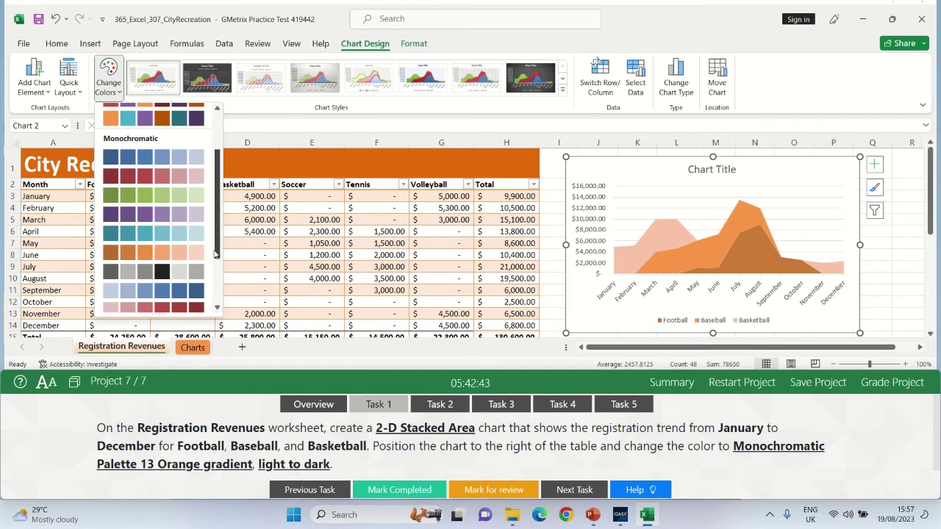
pyautogui.moveTo(217, 254); pyautogui.dragTo(214, 292)
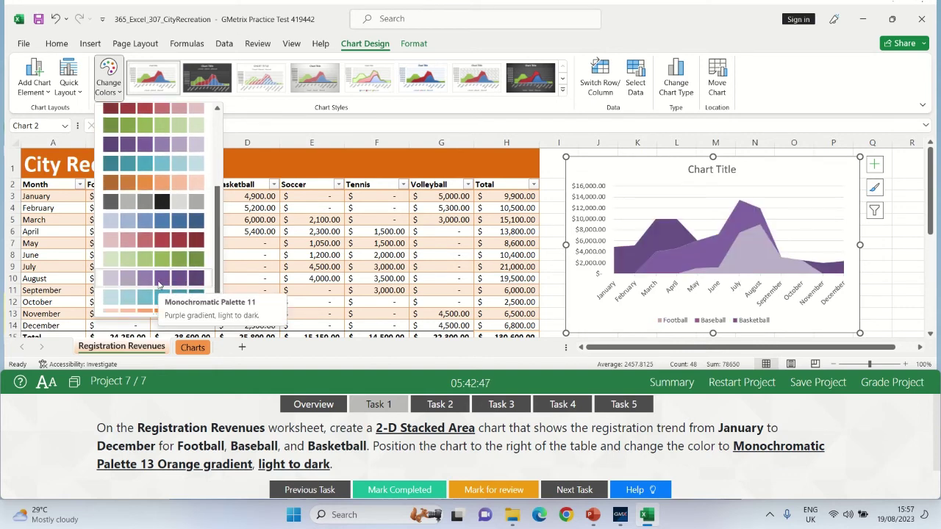
pyautogui.scroll(-1, 165, 294)
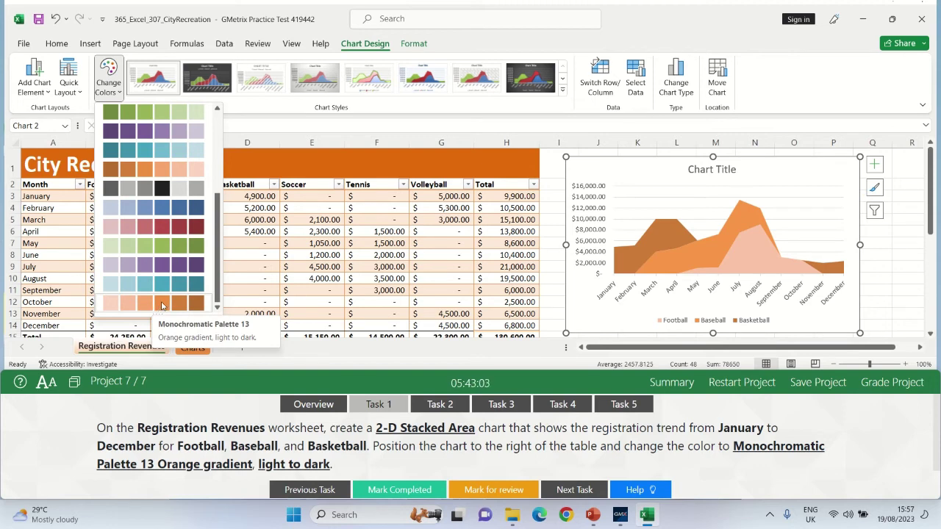
pyautogui.click(162, 306)
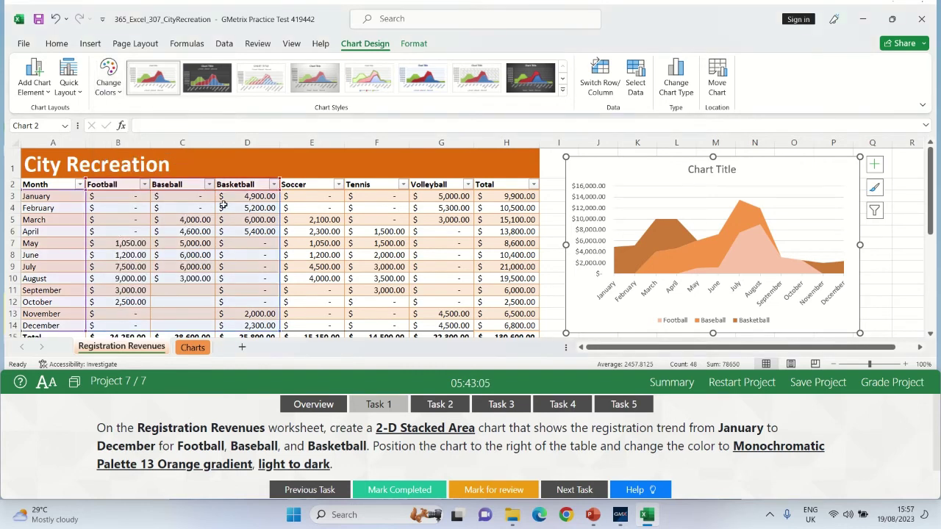
pyautogui.click(110, 92)
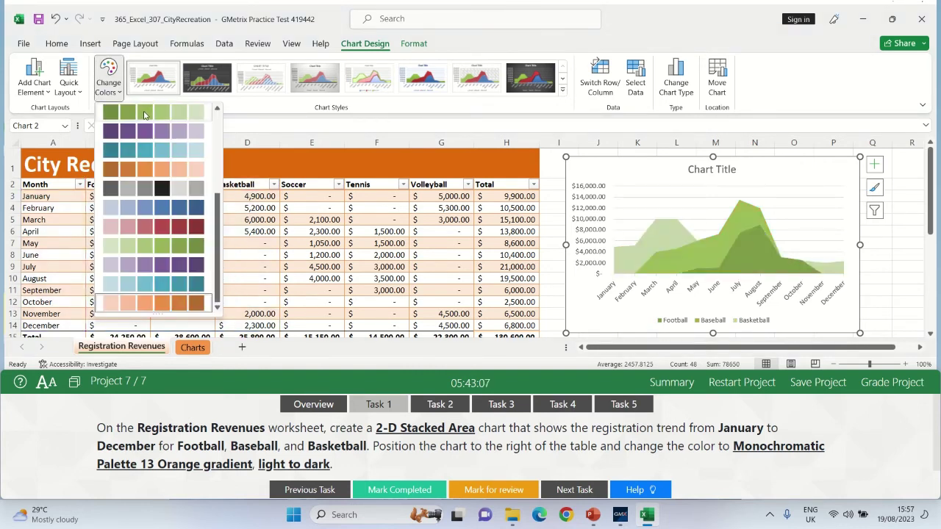
pyautogui.click(182, 308)
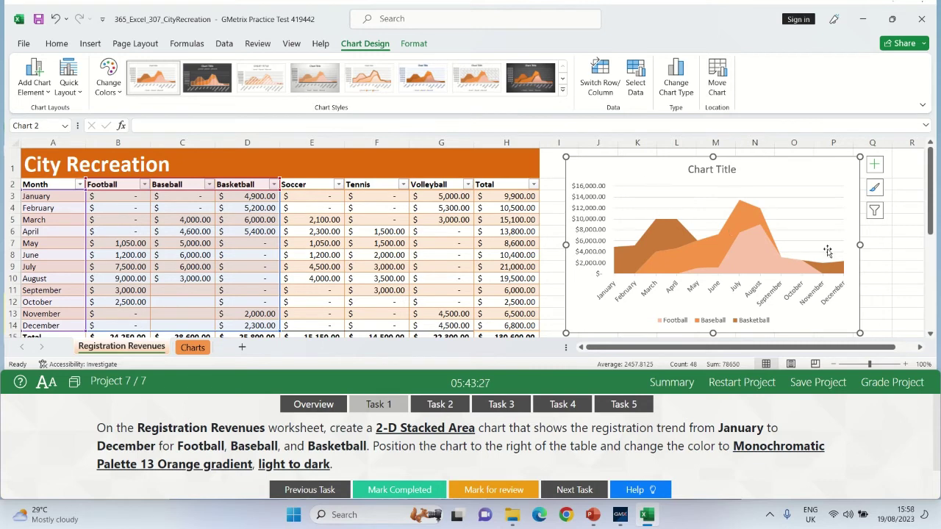
pyautogui.click(881, 264)
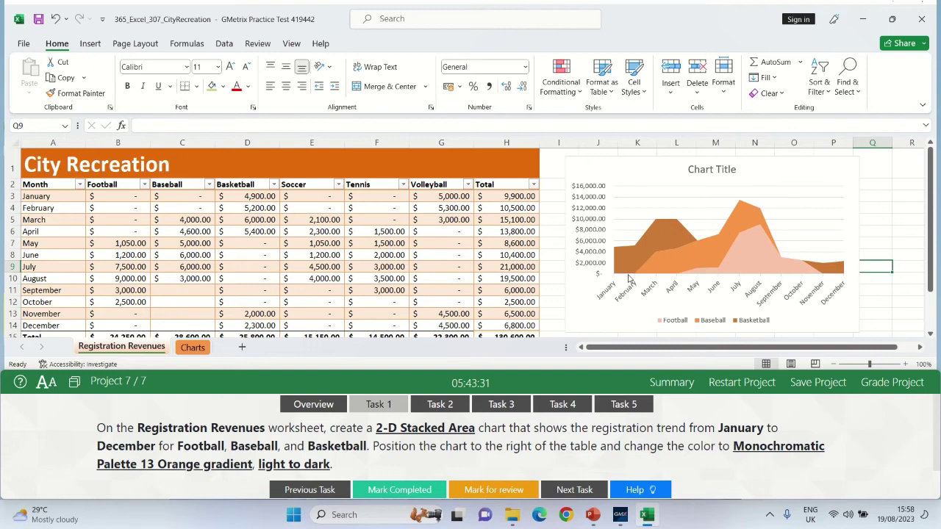
# Mark Task 1 of the City Recreation project completed and open Task 2.
pyautogui.click(403, 490)
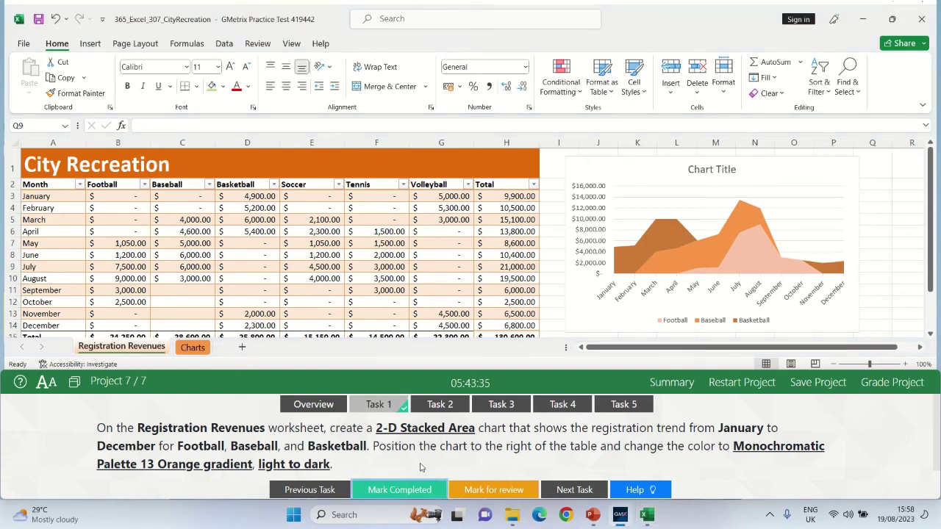
pyautogui.click(441, 405)
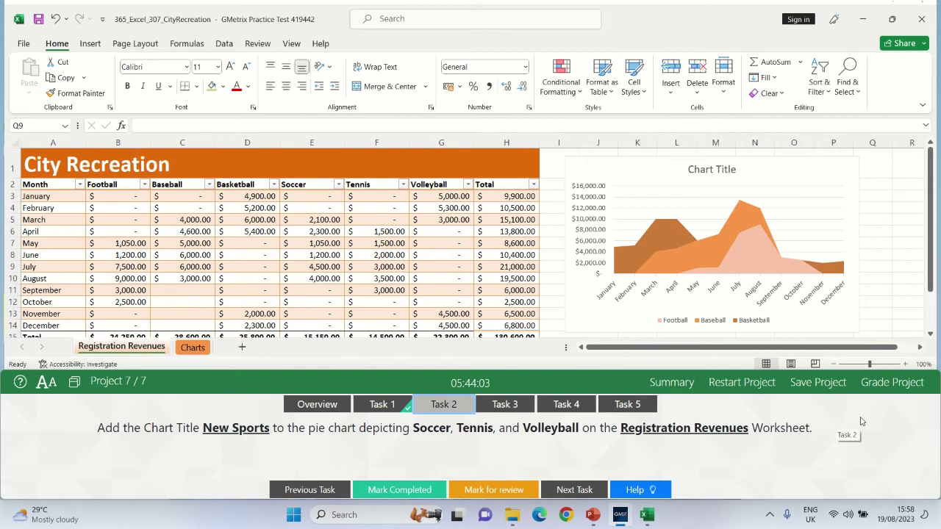
# Change the title of the Soccer, Tennis and Volleyball pie chart on Registration Revenues to New Sports and mark Task 2 completed.
pyautogui.click(931, 285)
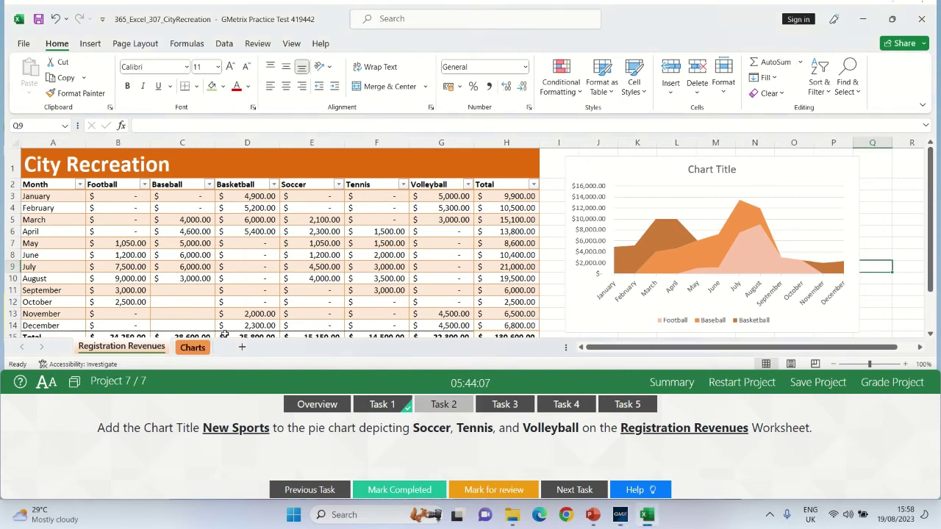
pyautogui.click(553, 312)
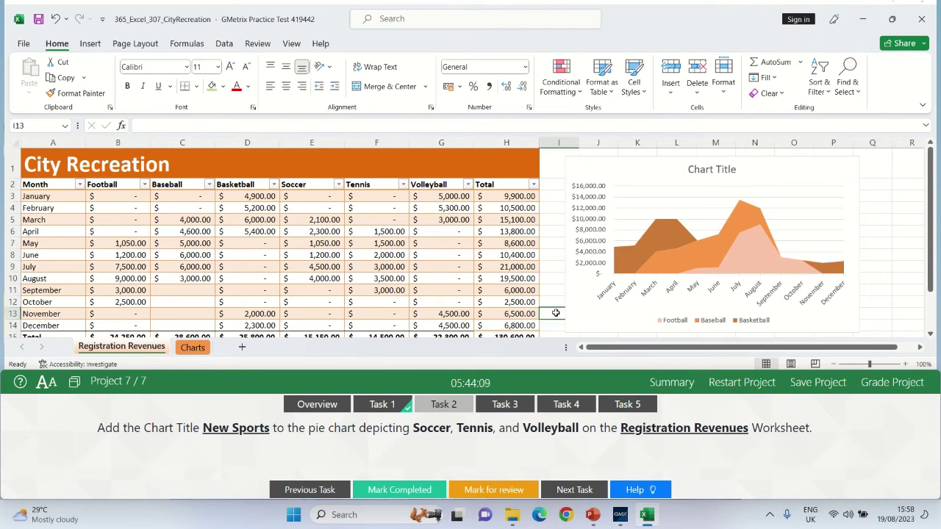
pyautogui.press('Down')
pyautogui.press('Down')
pyautogui.press('Down')
pyautogui.press('Down')
pyautogui.press('Down')
pyautogui.press('Down')
pyautogui.press('Down')
pyautogui.press('Down')
pyautogui.press('Down')
pyautogui.press('Down')
pyautogui.press('Down')
pyautogui.press('Down')
pyautogui.press('Down')
pyautogui.press('Down')
pyautogui.press('Down')
pyautogui.press('Down')
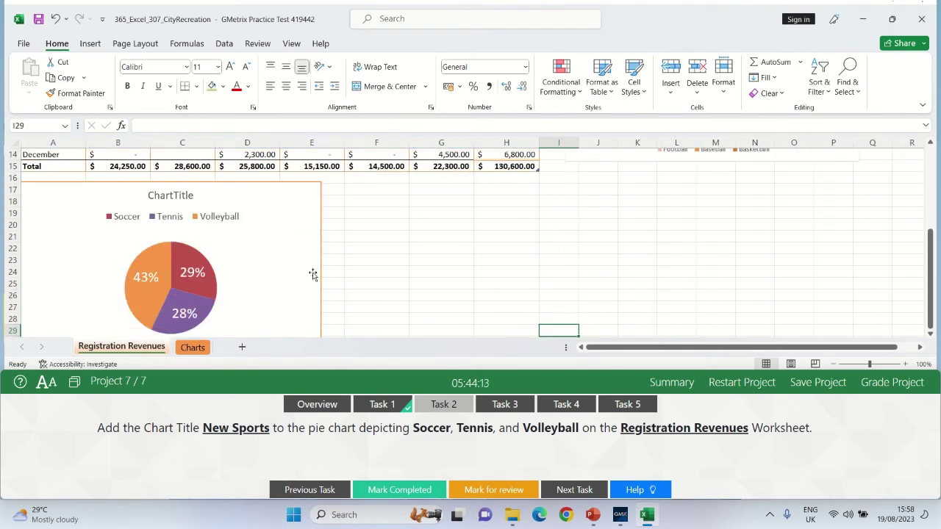
pyautogui.click(274, 186)
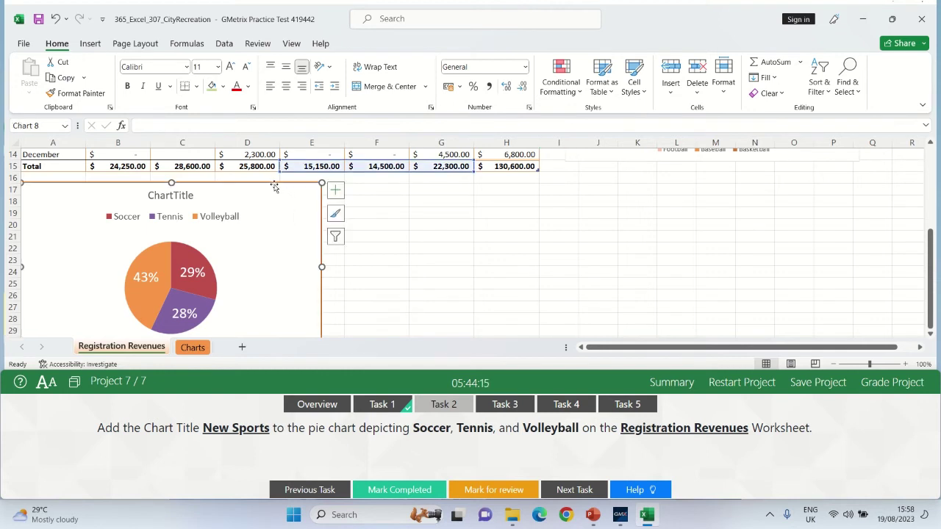
pyautogui.click(182, 195)
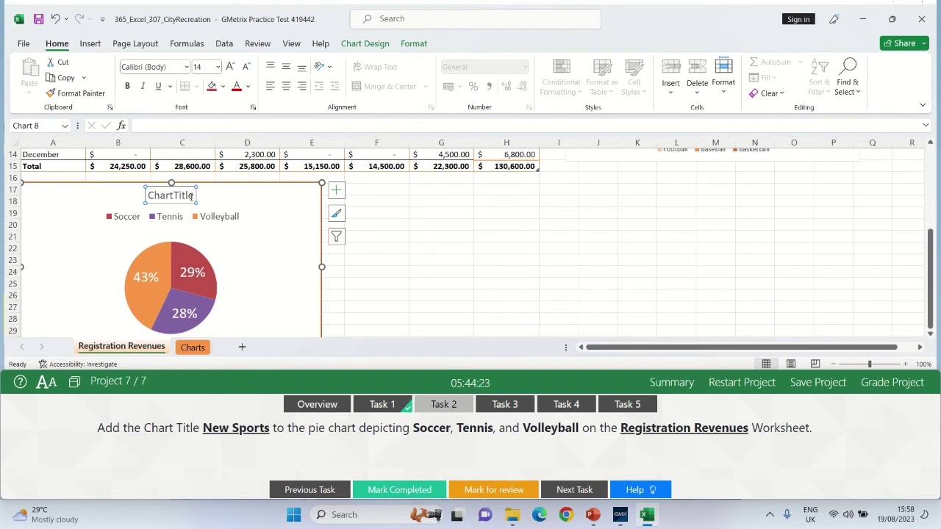
pyautogui.write('N')
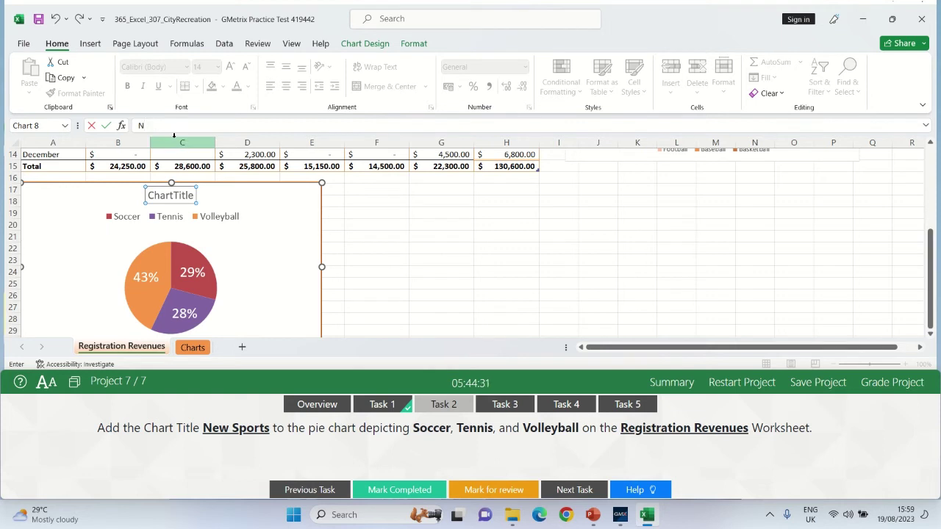
pyautogui.write('ew Sports')
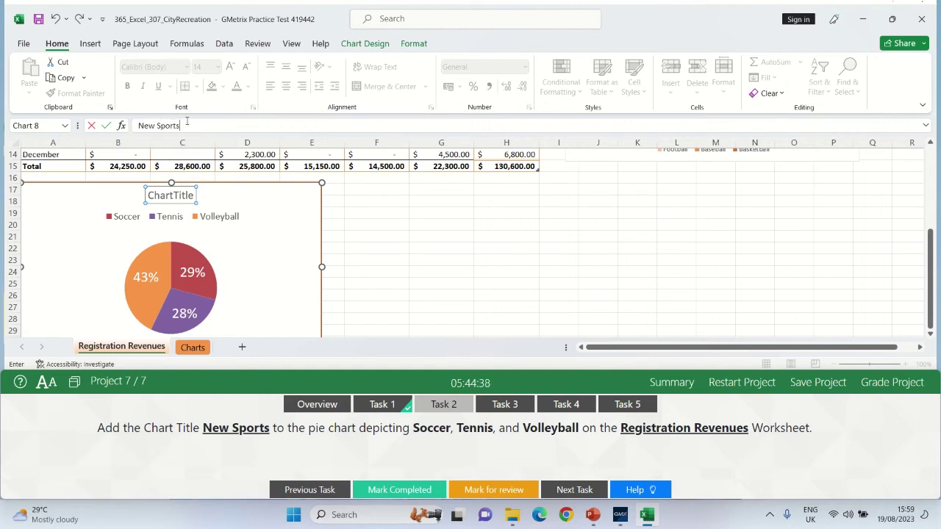
pyautogui.click(376, 227)
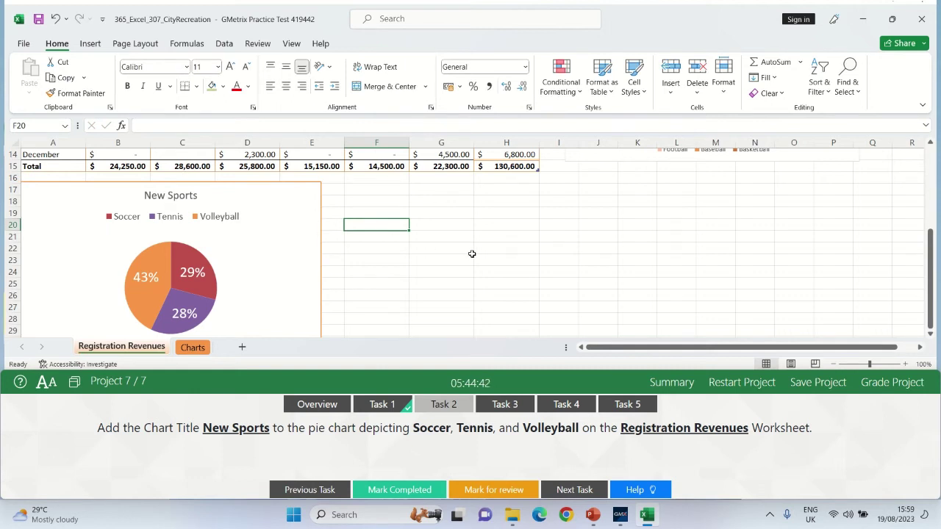
pyautogui.click(397, 490)
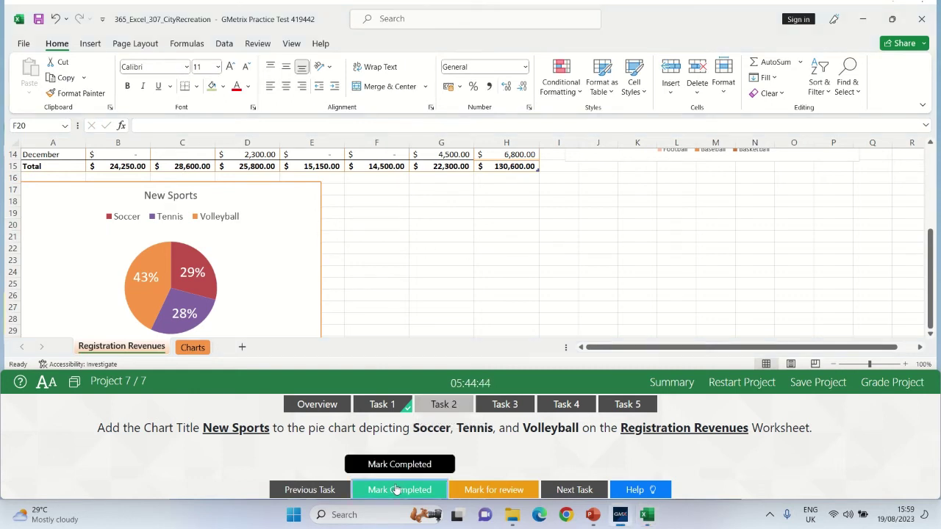
# For Task 3, move the New Sports pie chart into the Charts worksheet as an object and mark the task completed.
pyautogui.click(507, 405)
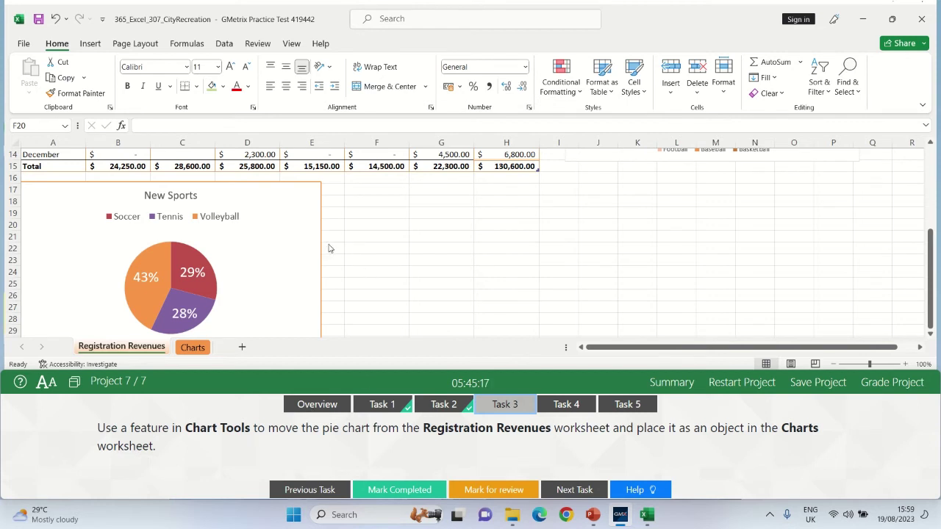
pyautogui.click(322, 245)
pyautogui.click(321, 244)
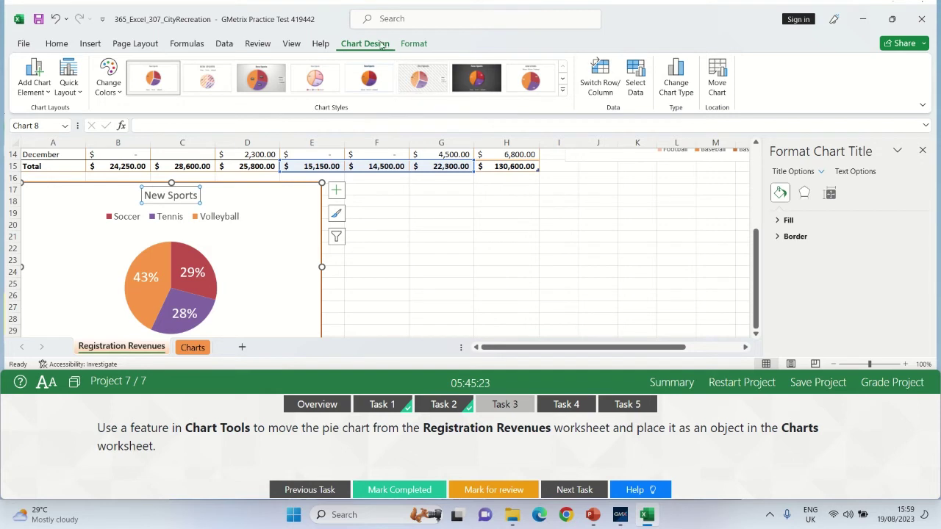
pyautogui.click(718, 90)
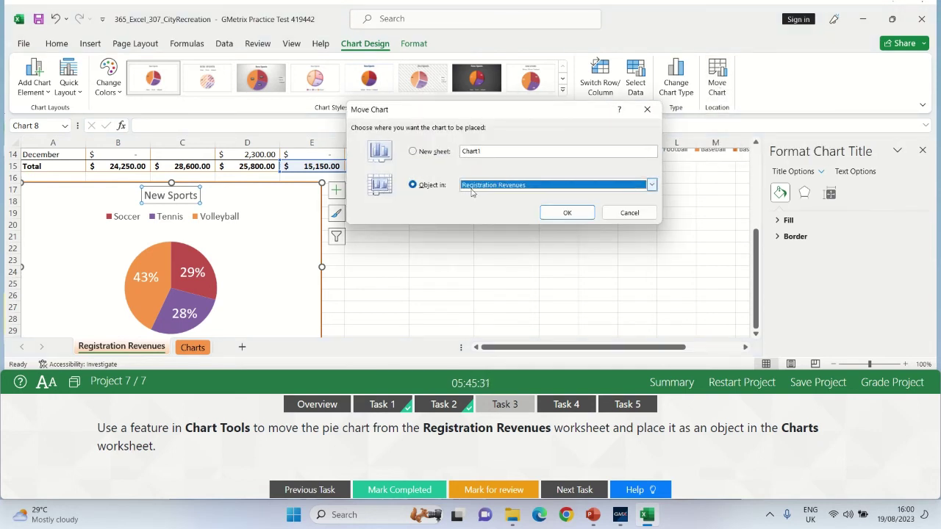
pyautogui.click(651, 185)
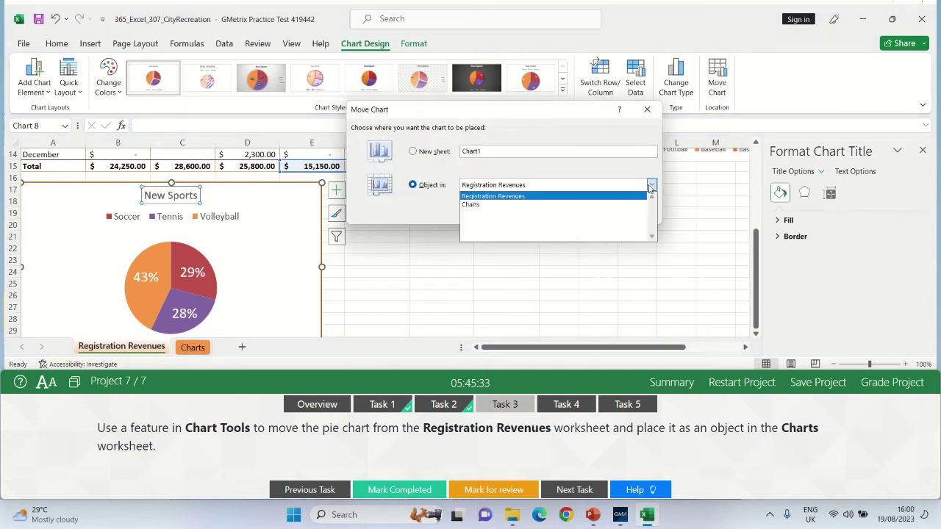
pyautogui.click(540, 205)
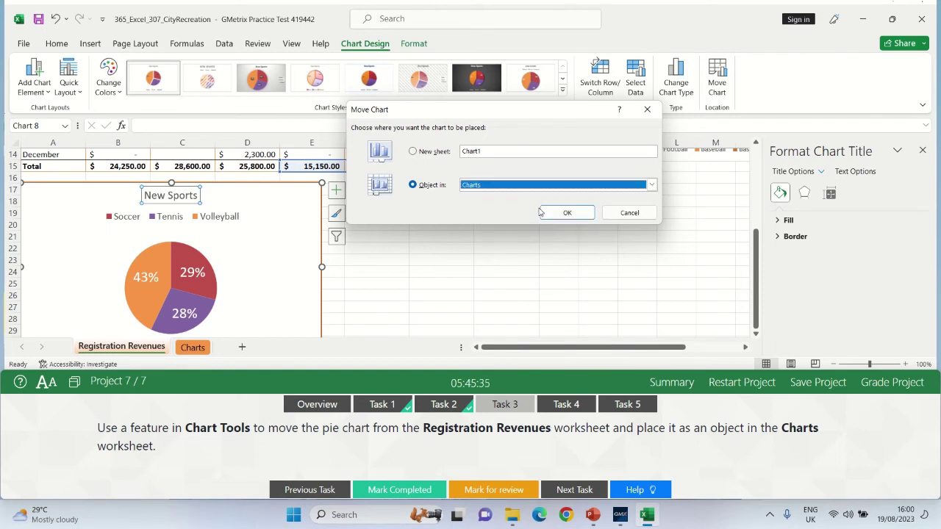
pyautogui.click(567, 212)
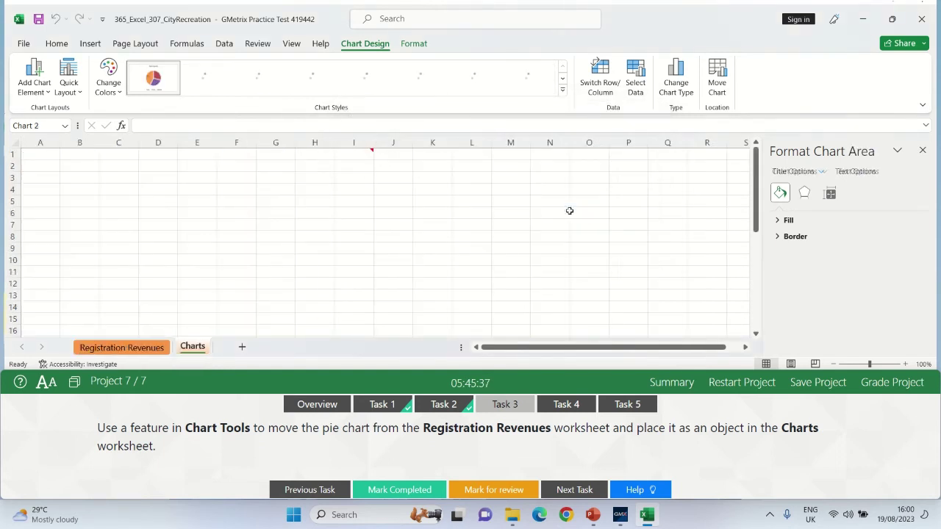
pyautogui.click(410, 241)
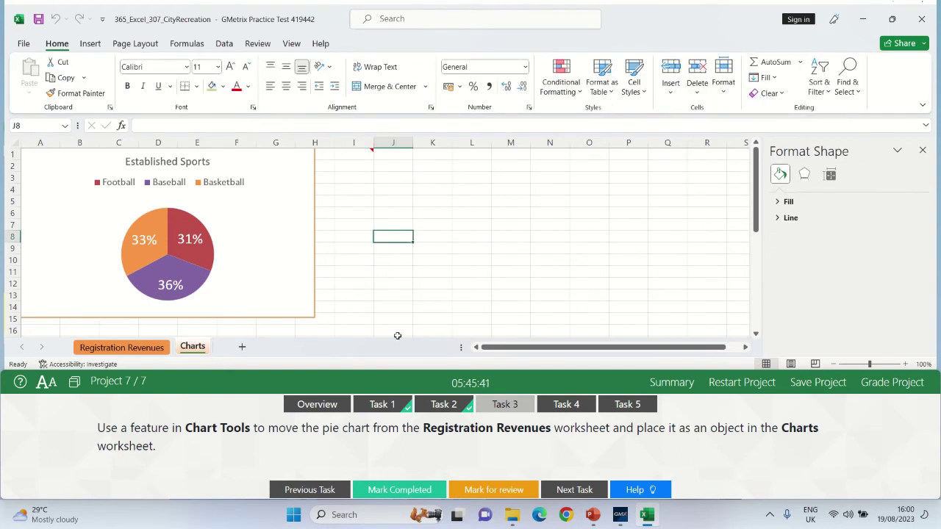
pyautogui.click(373, 489)
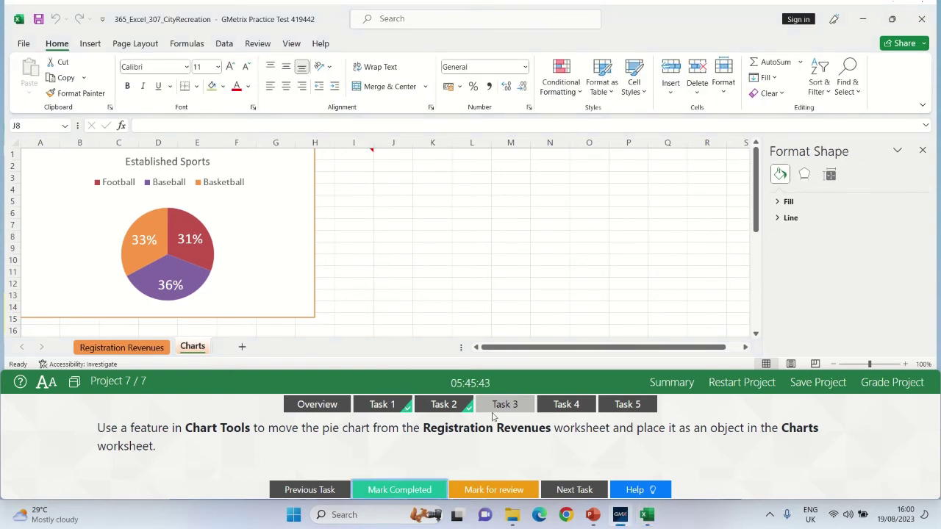
# For Task 4, add the alt text Established Sports to the Football, Baseball and Basketball pie chart and mark the task completed.
pyautogui.click(552, 401)
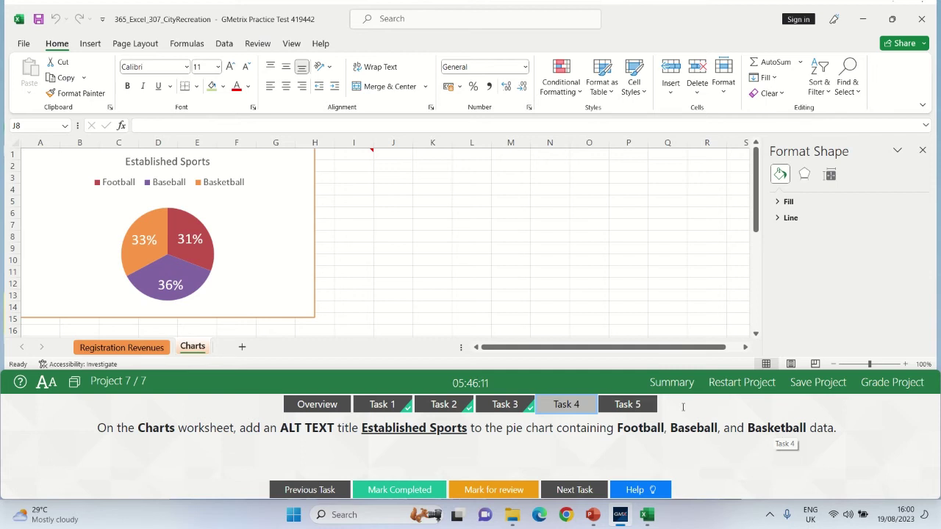
pyautogui.click(314, 268)
pyautogui.rightClick(315, 268)
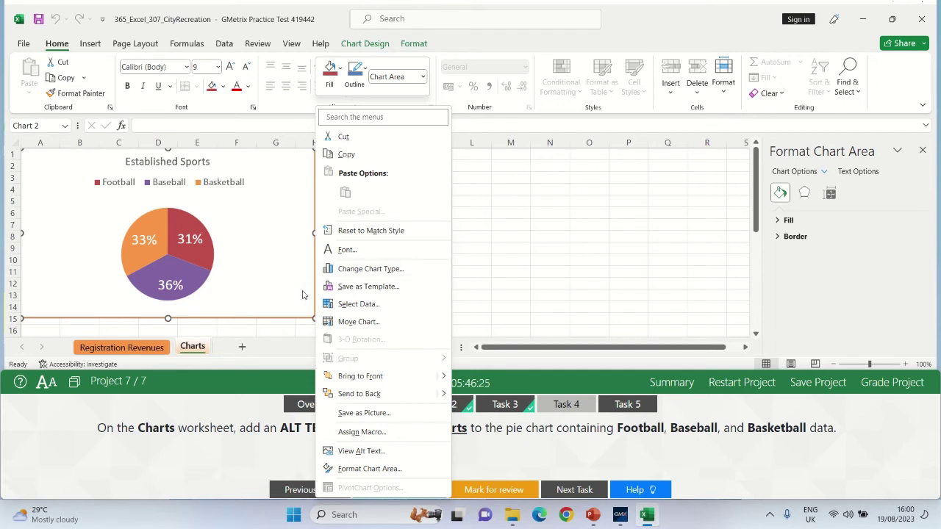
pyautogui.click(283, 314)
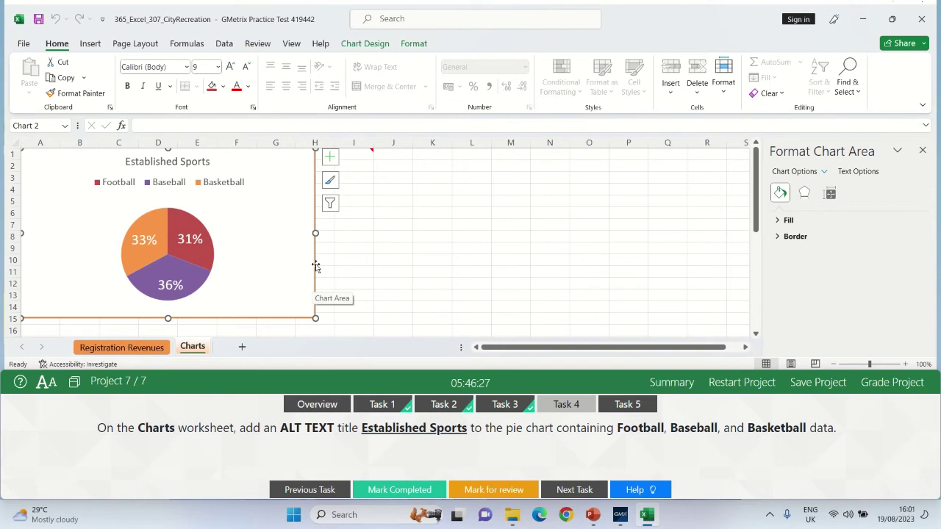
pyautogui.rightClick(314, 266)
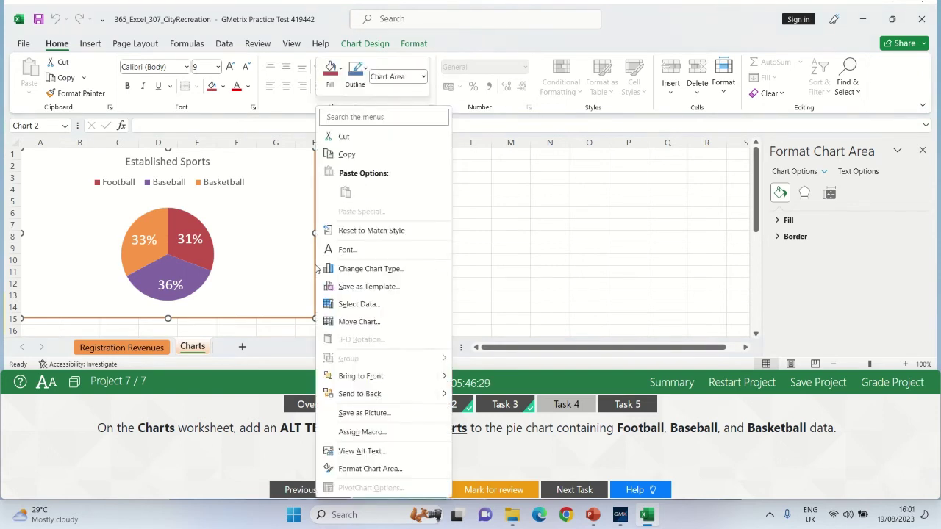
pyautogui.click(356, 456)
pyautogui.click(778, 306)
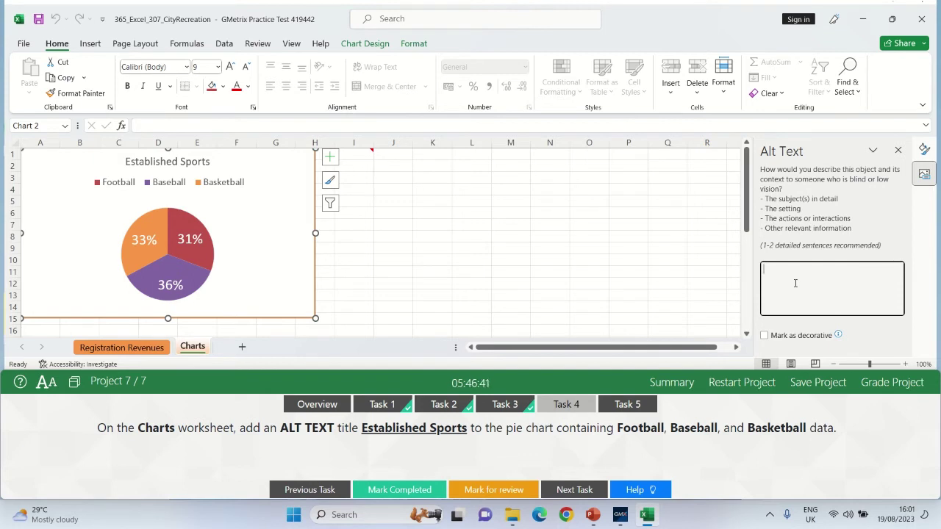
pyautogui.write('e')
pyautogui.press('BackSpace')
pyautogui.write('Esta')
pyautogui.press('BackSpace')
pyautogui.write('ablished Sports')
pyautogui.click(661, 269)
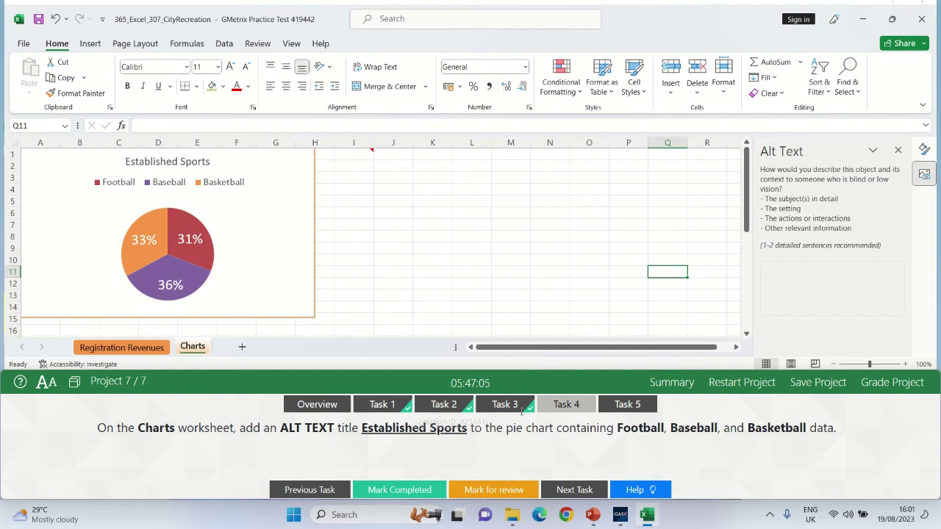
pyautogui.click(411, 493)
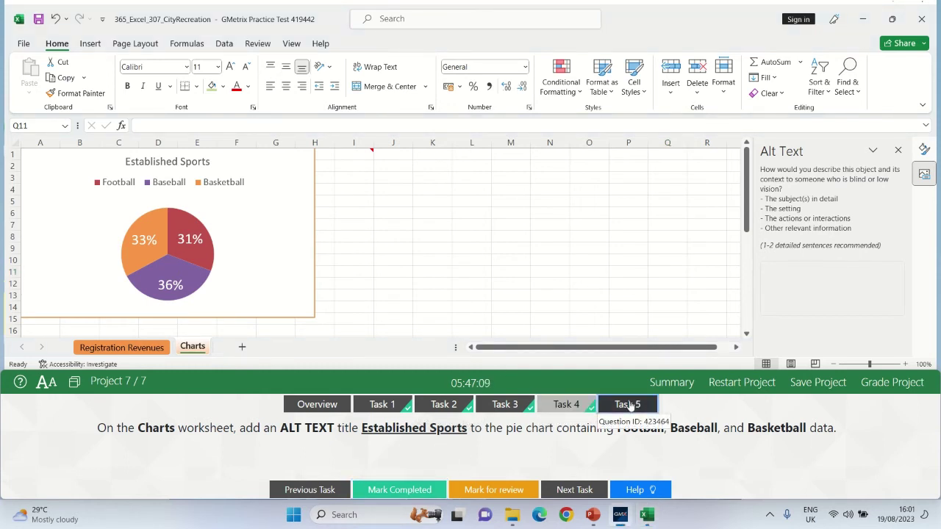
# Open Task 5 and close the Alt Text and Format Shape panes.
pyautogui.click(629, 405)
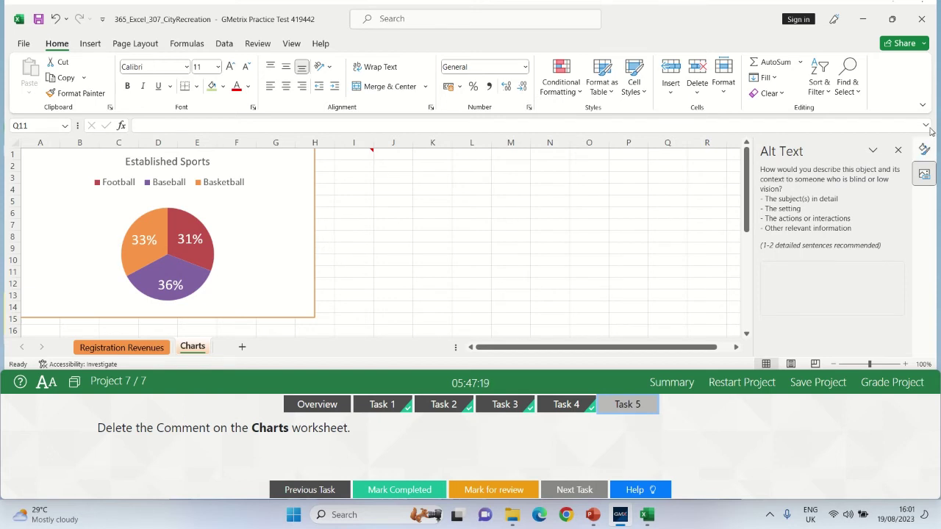
pyautogui.click(897, 151)
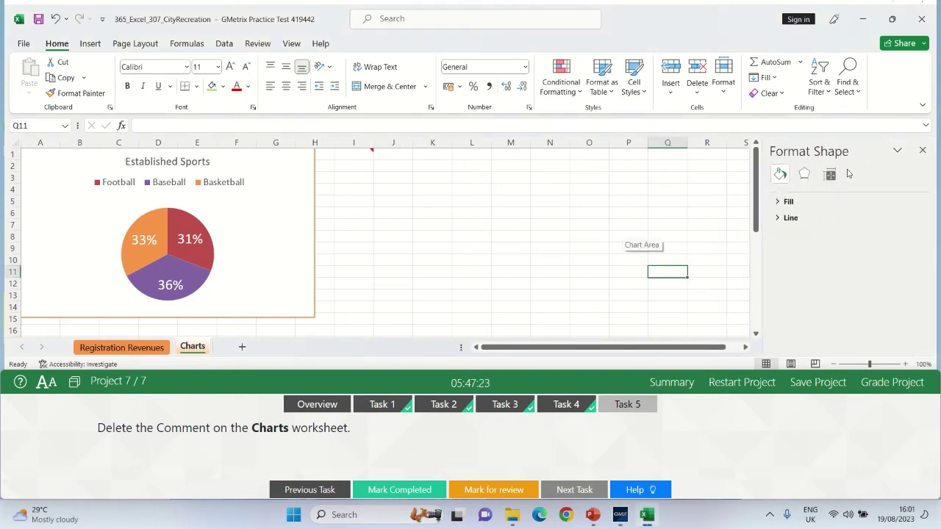
pyautogui.click(922, 151)
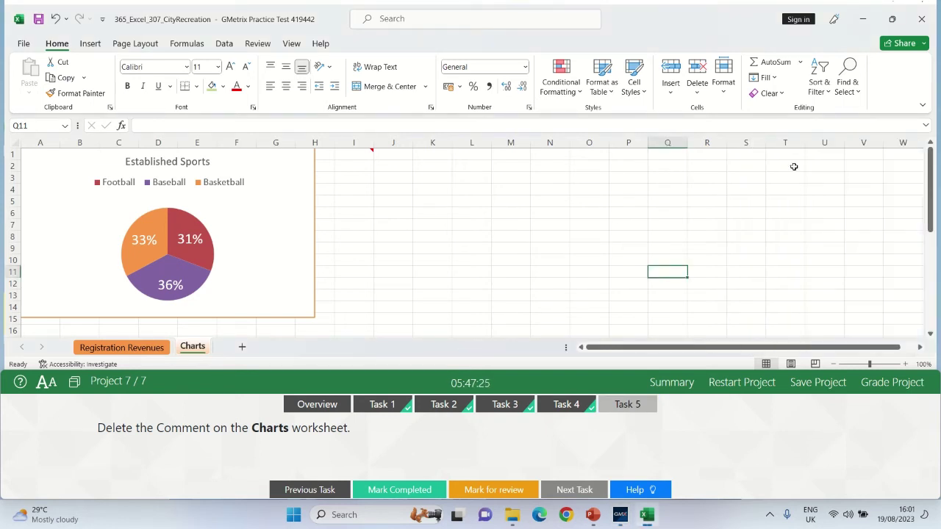
# Delete the comment attached to cell I1 on the Charts worksheet and mark Task 5 completed.
pyautogui.click(315, 231)
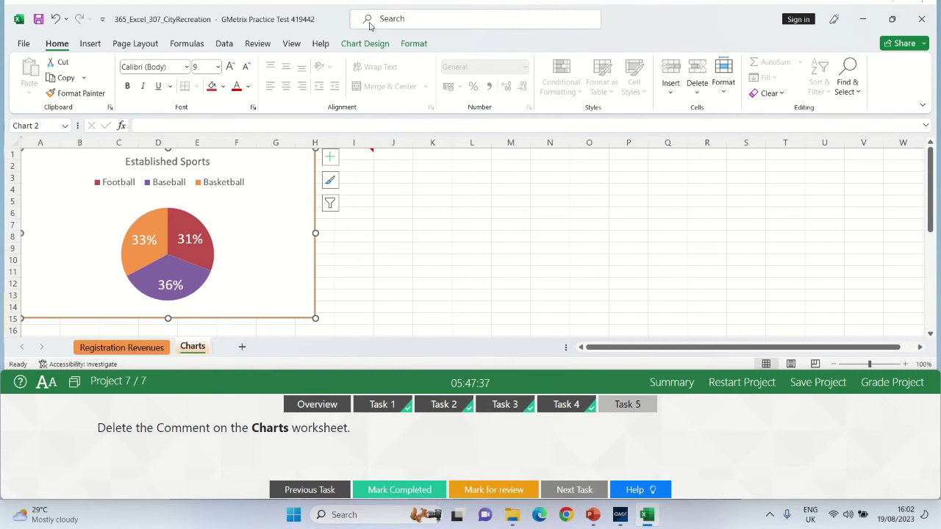
pyautogui.click(258, 45)
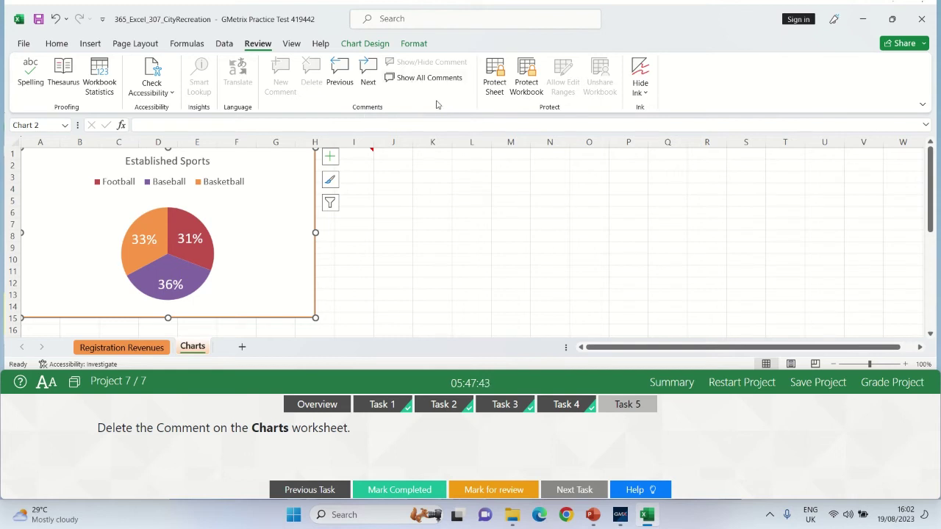
pyautogui.click(422, 80)
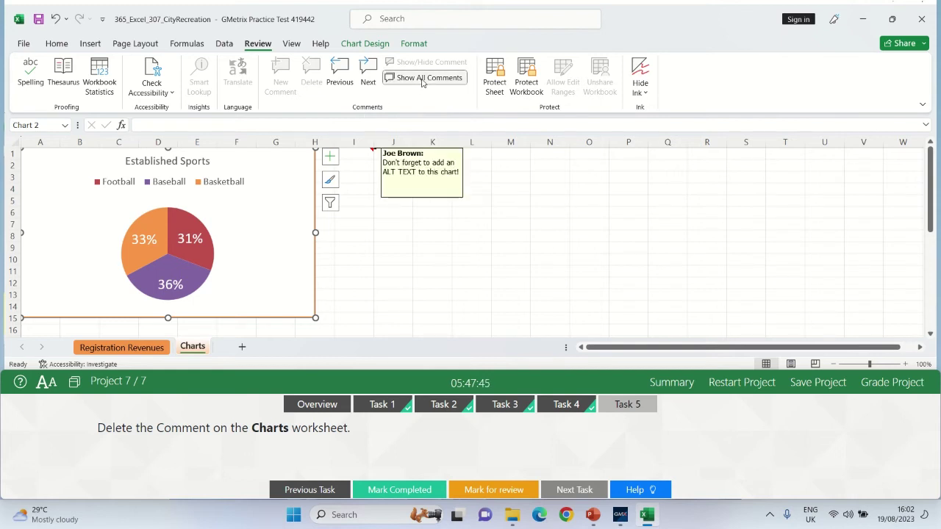
pyautogui.click(439, 174)
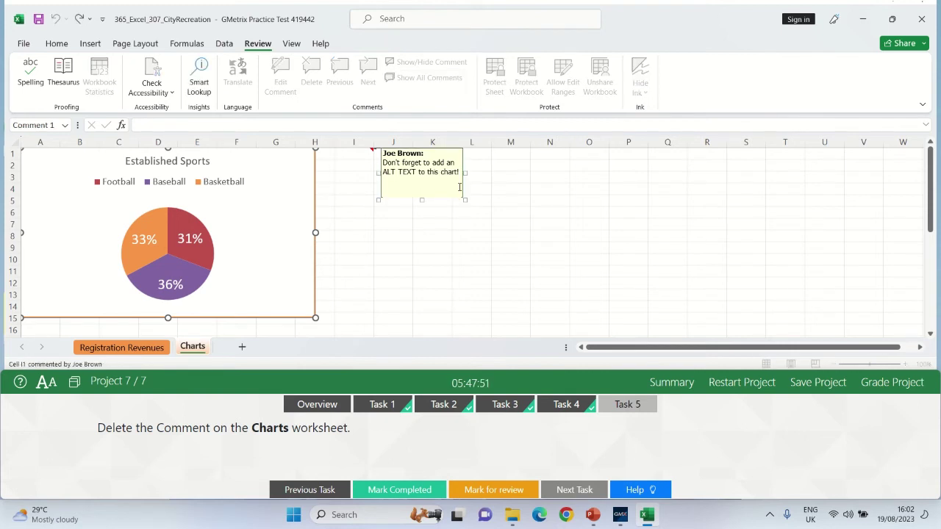
pyautogui.click(463, 166)
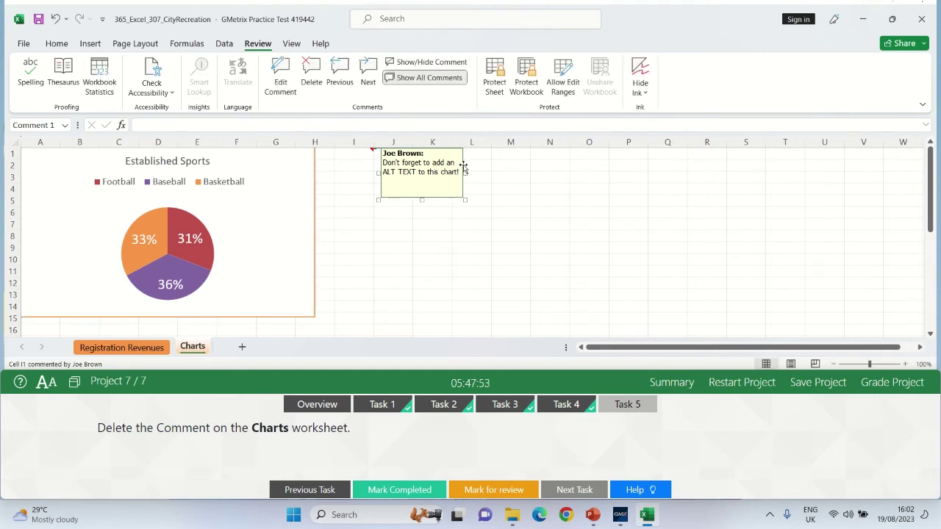
pyautogui.click(312, 71)
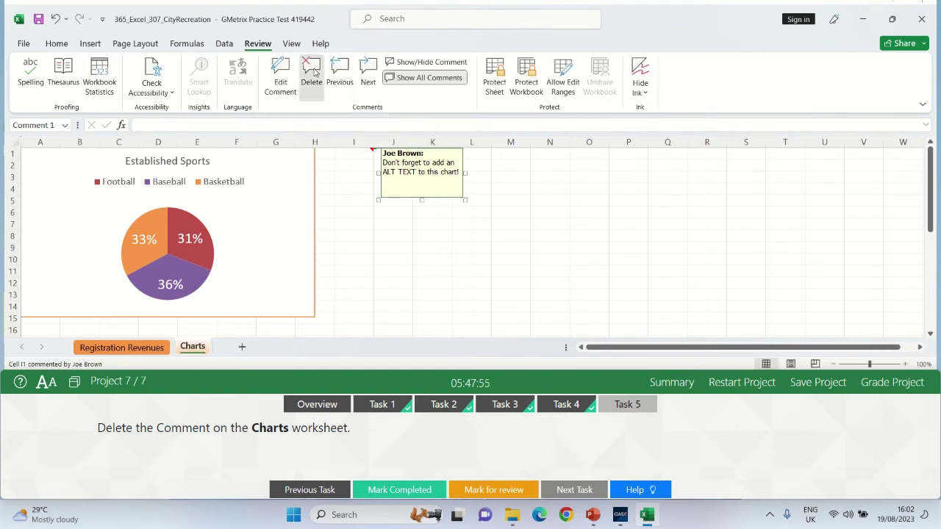
pyautogui.click(507, 247)
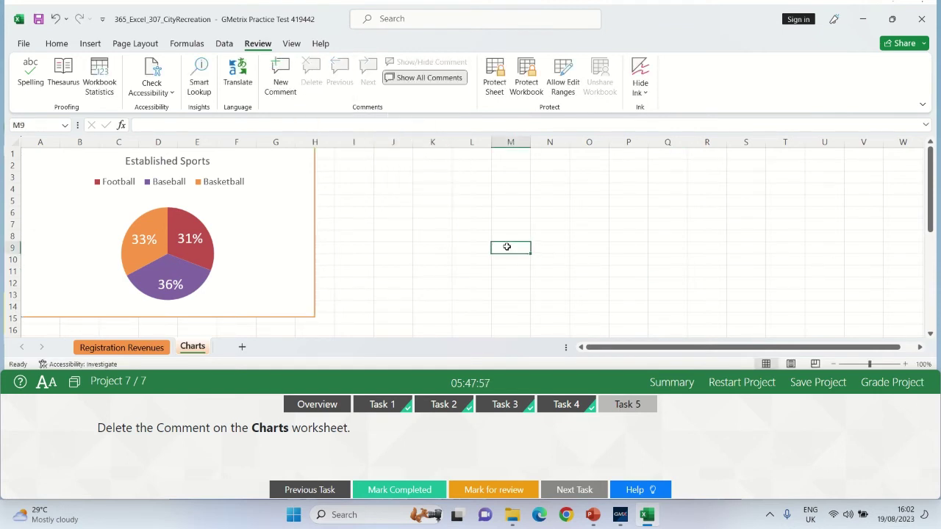
pyautogui.click(423, 491)
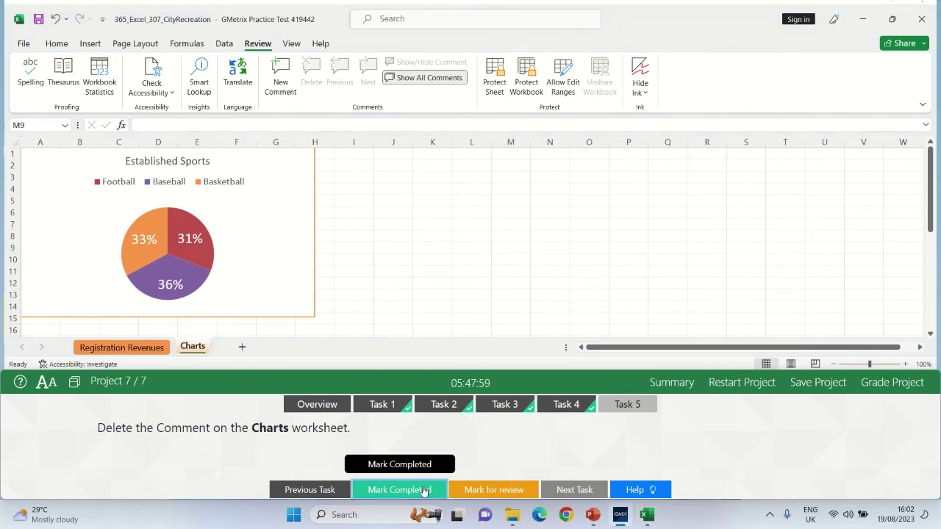